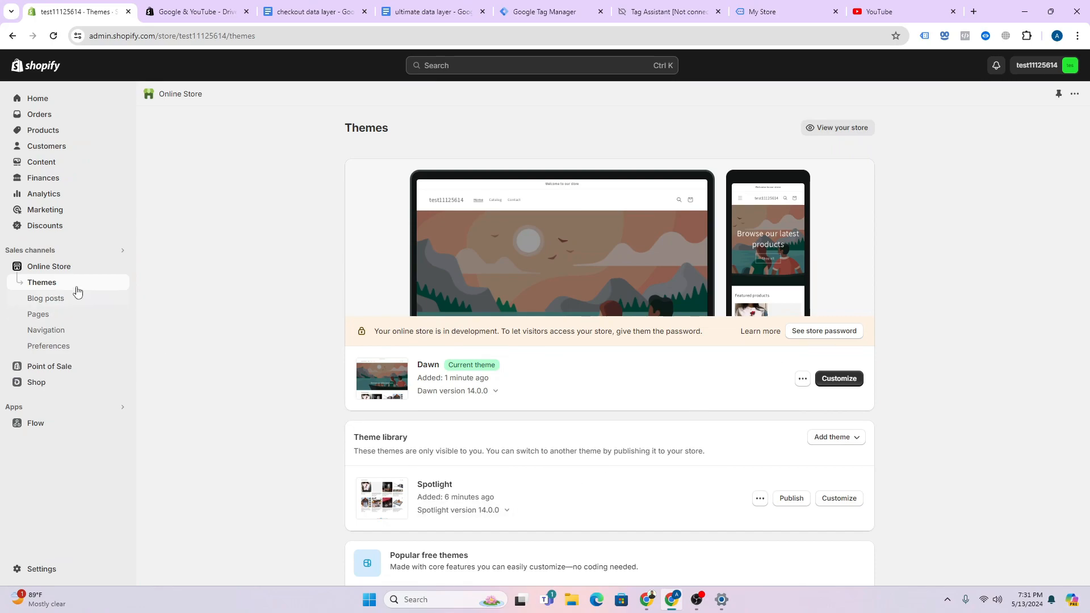
- Open the Google & YouTube app from the Sales channels list
click(71, 251)
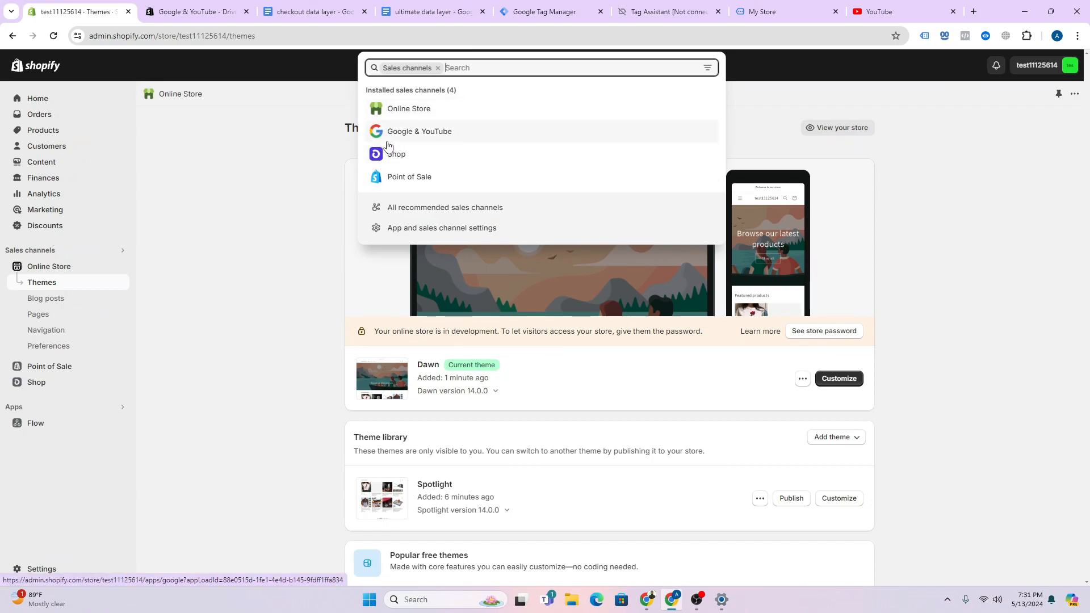
click(494, 139)
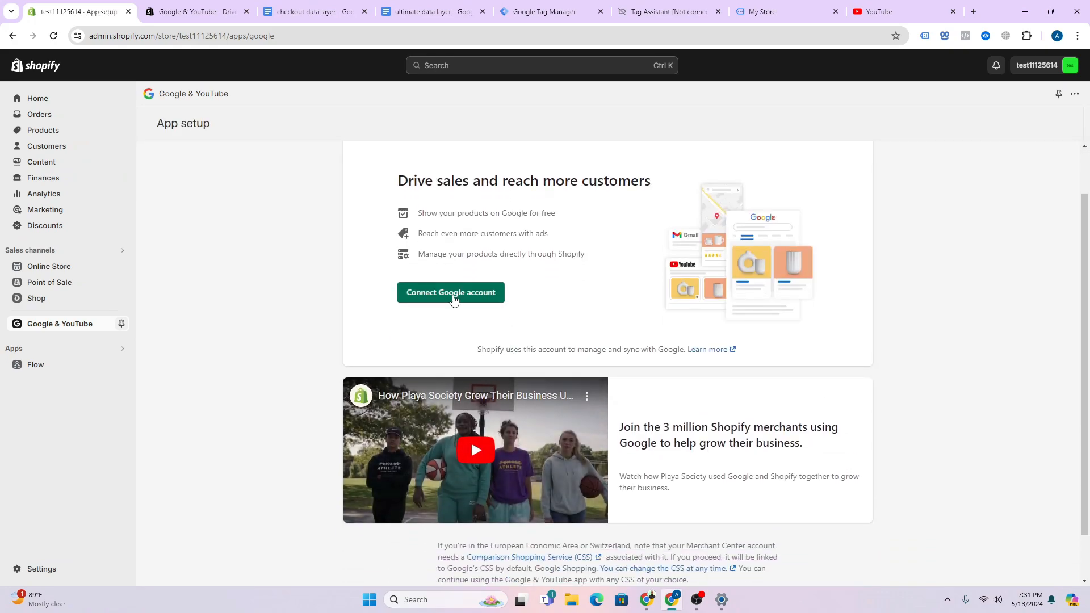
- Sign in with a Google account, then scroll the setup requirements down to Terms and conditions
click(453, 293)
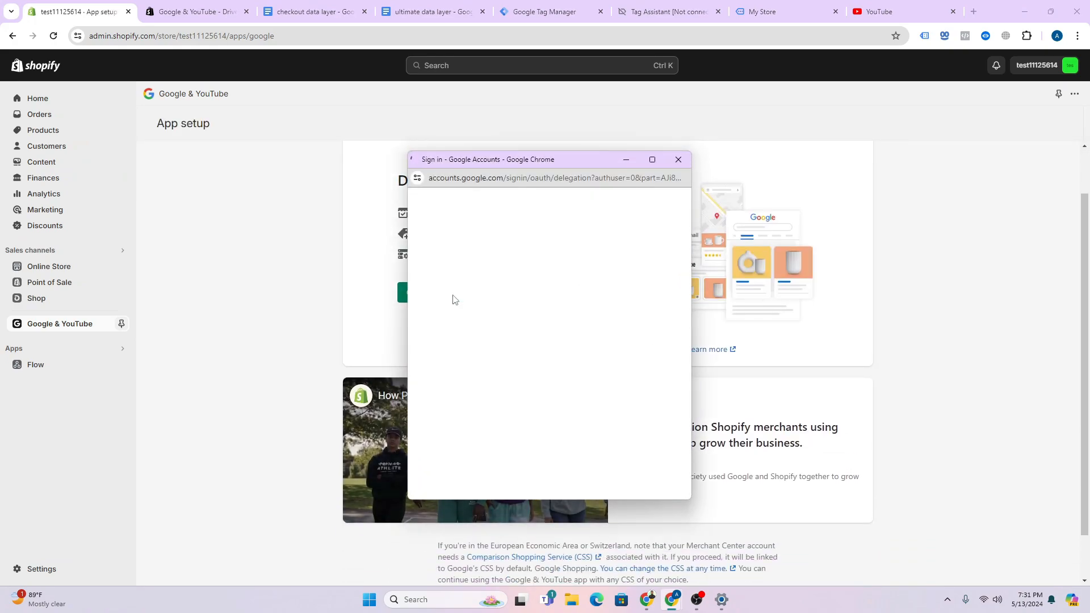
click(486, 353)
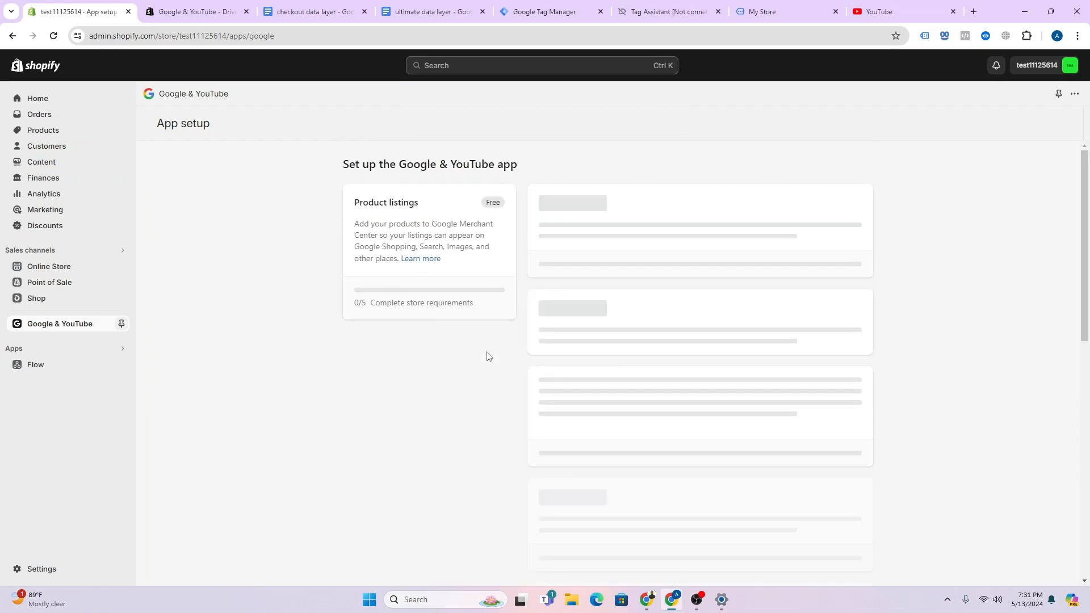
scroll(516, 343, down, 1)
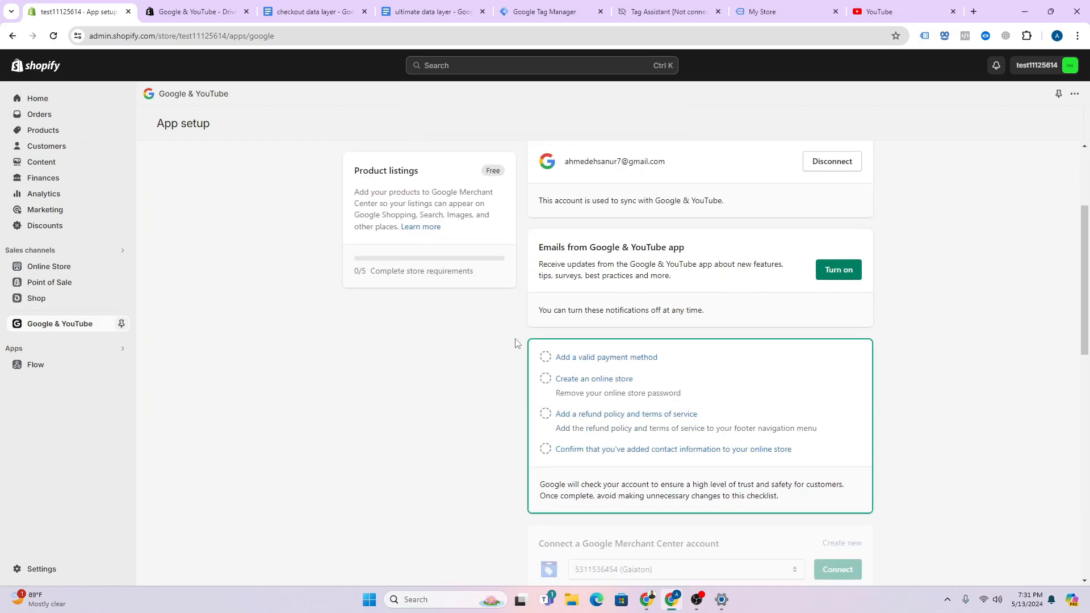
scroll(656, 342, down, 1)
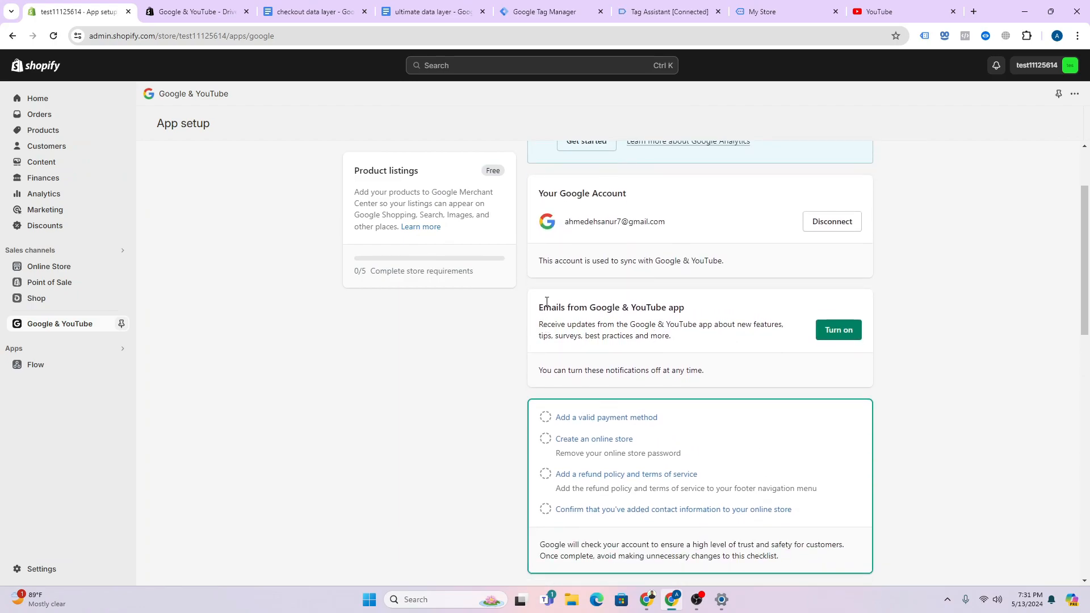
scroll(676, 328, down, 5)
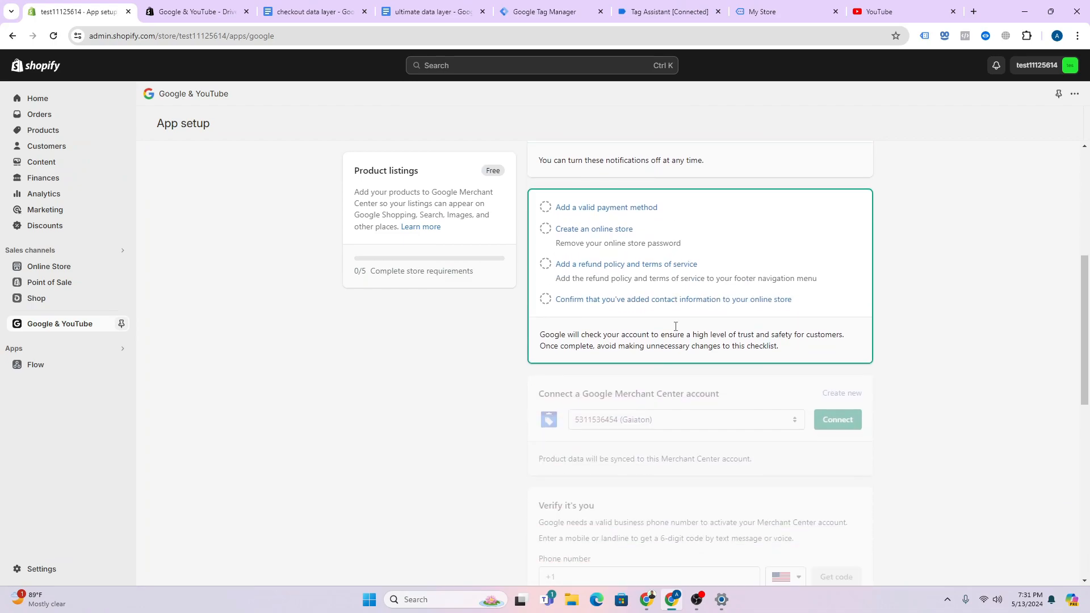
scroll(675, 331, up, 2)
scroll(643, 317, up, 3)
scroll(622, 307, down, 3)
scroll(539, 329, down, 3)
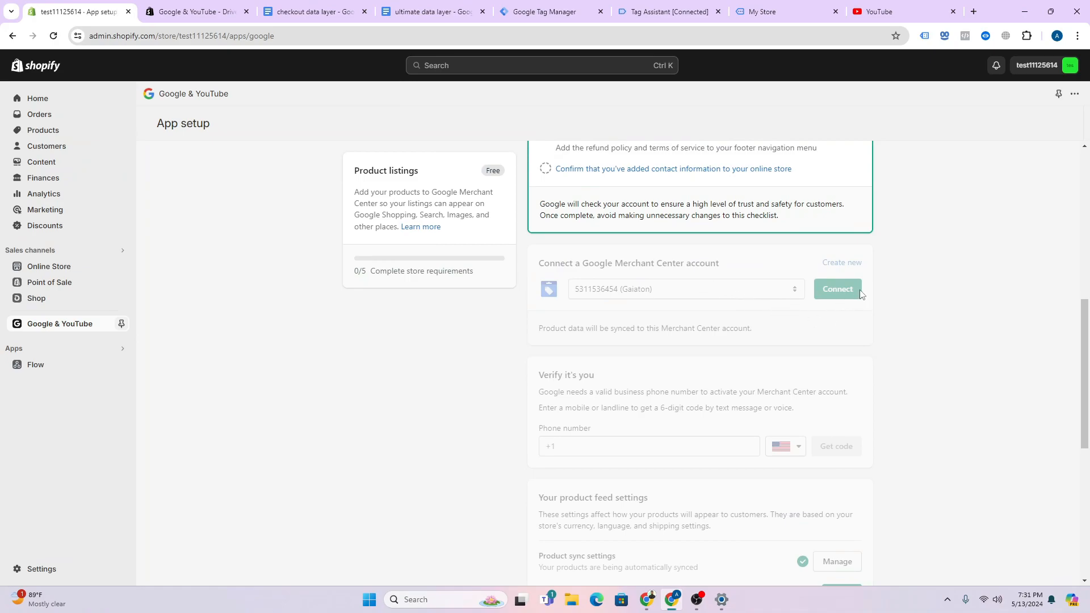
scroll(861, 293, down, 3)
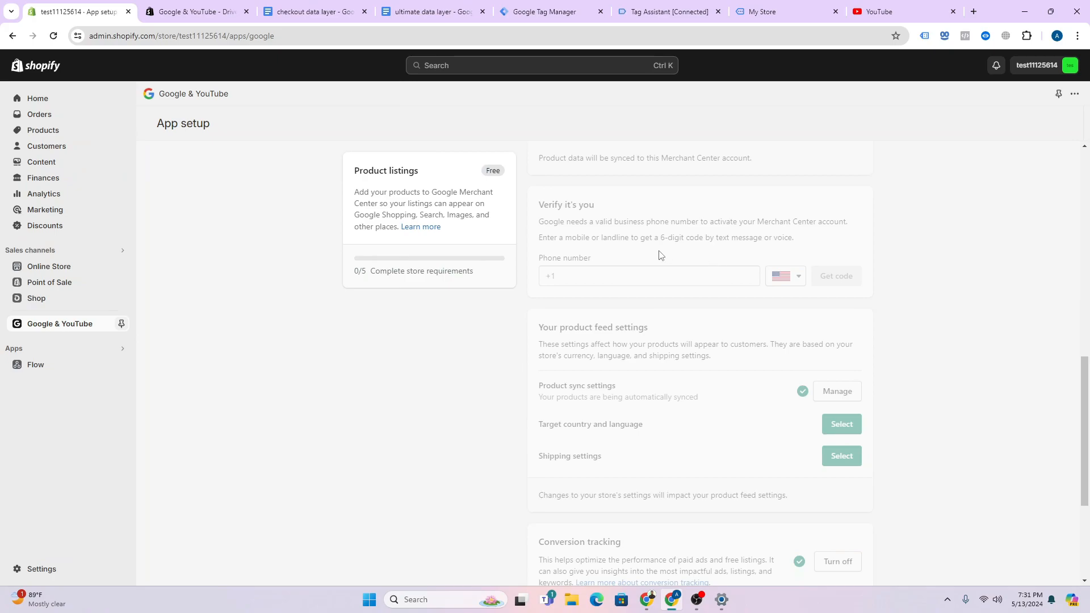
scroll(659, 209, down, 4)
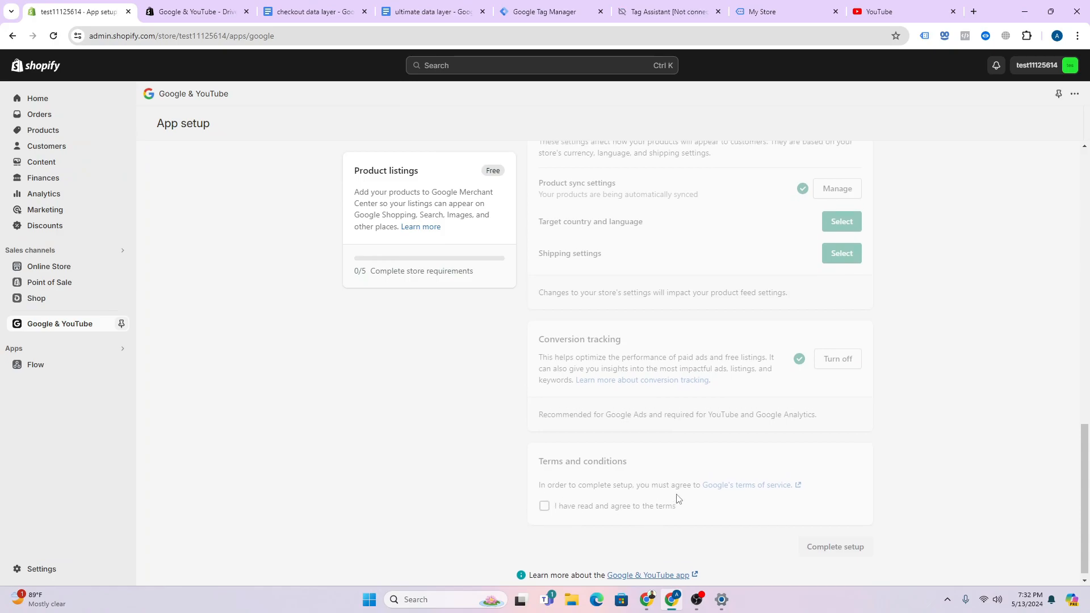
scroll(678, 499, up, 1)
scroll(679, 500, down, 1)
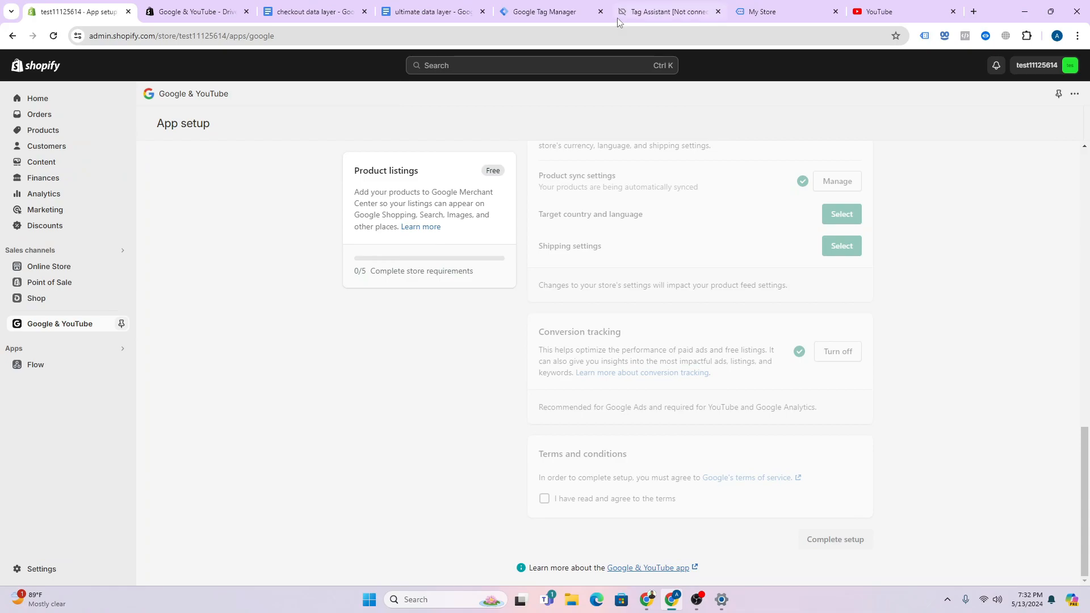
- Copy the GTM-T8B7GD2D container's head install snippet, then open Shopify's Online Store Themes
click(539, 11)
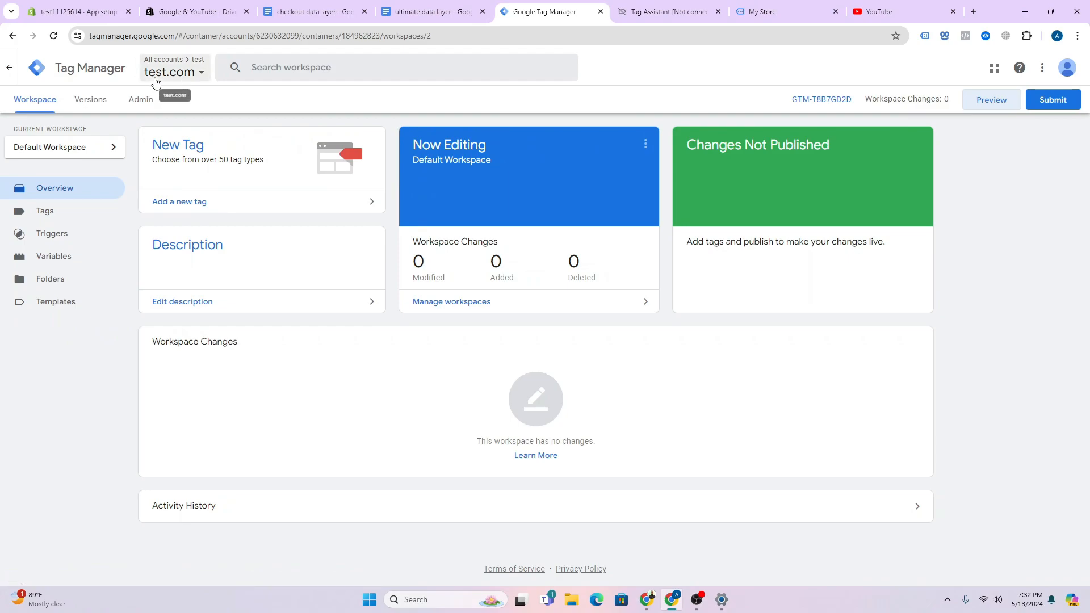
click(798, 103)
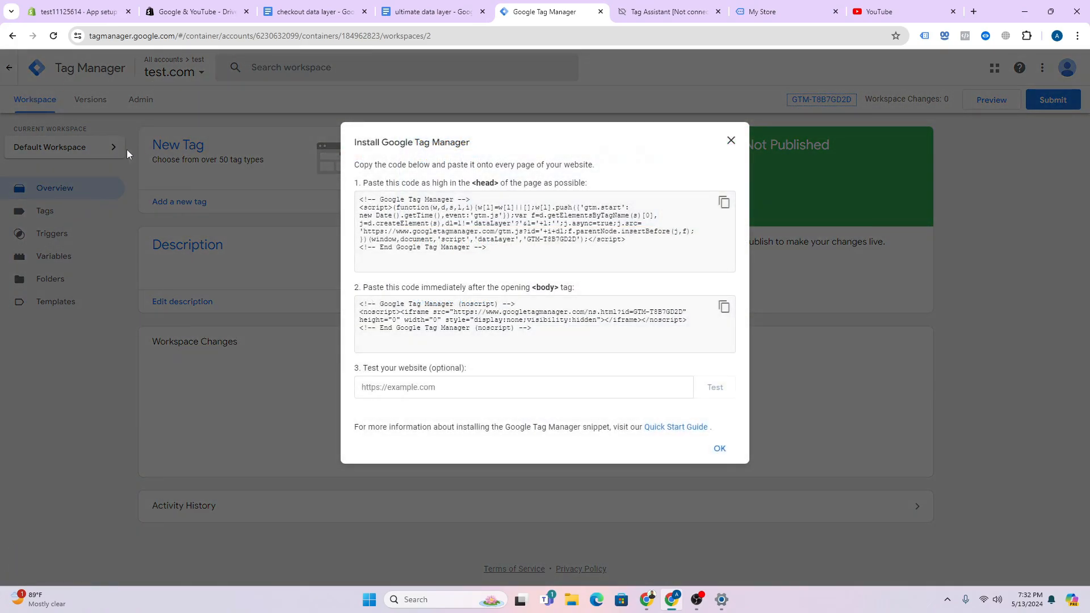
click(731, 140)
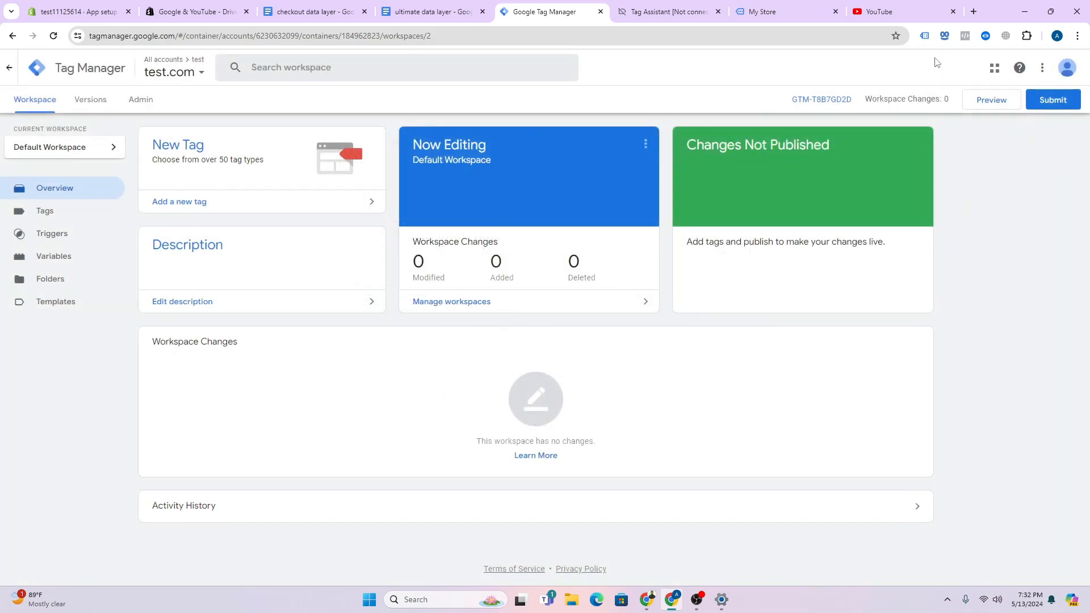
click(832, 101)
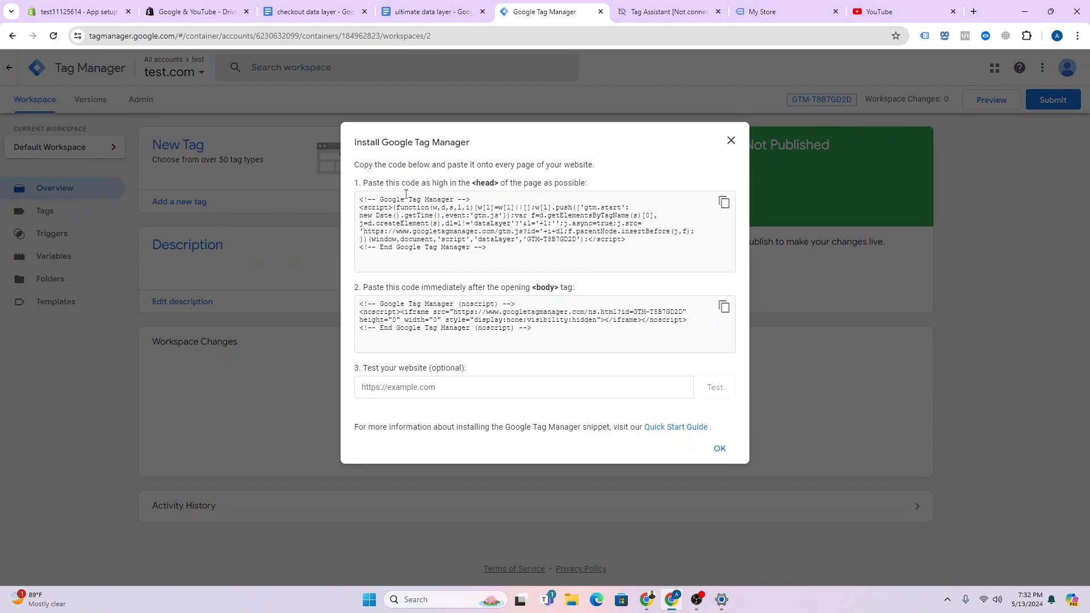
click(724, 202)
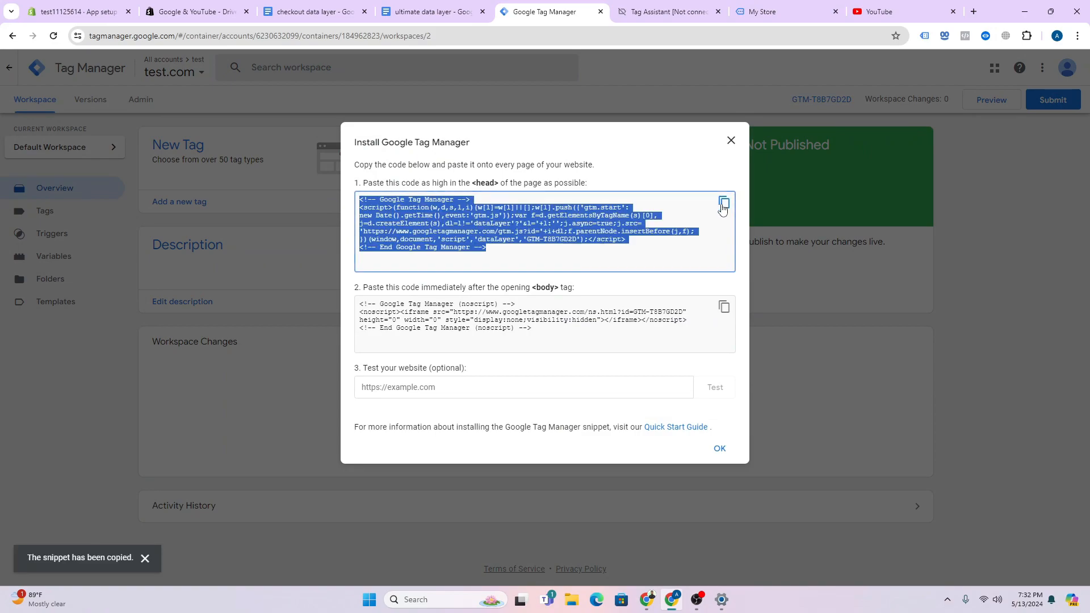
click(94, 20)
click(74, 267)
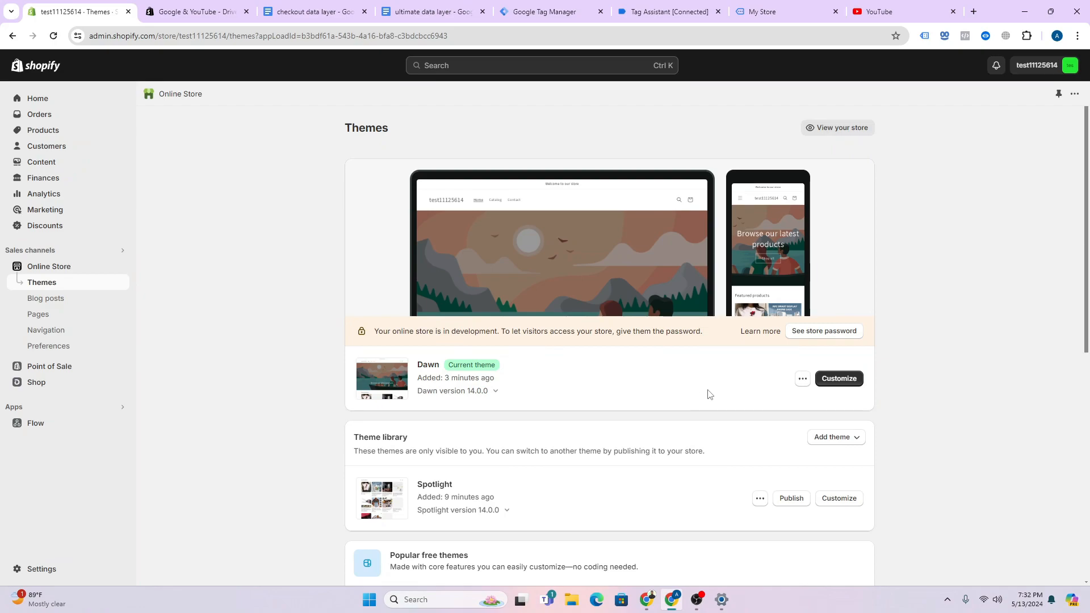
- Paste the GTM head snippet right after <head> in Dawn's theme.liquid and save
click(801, 381)
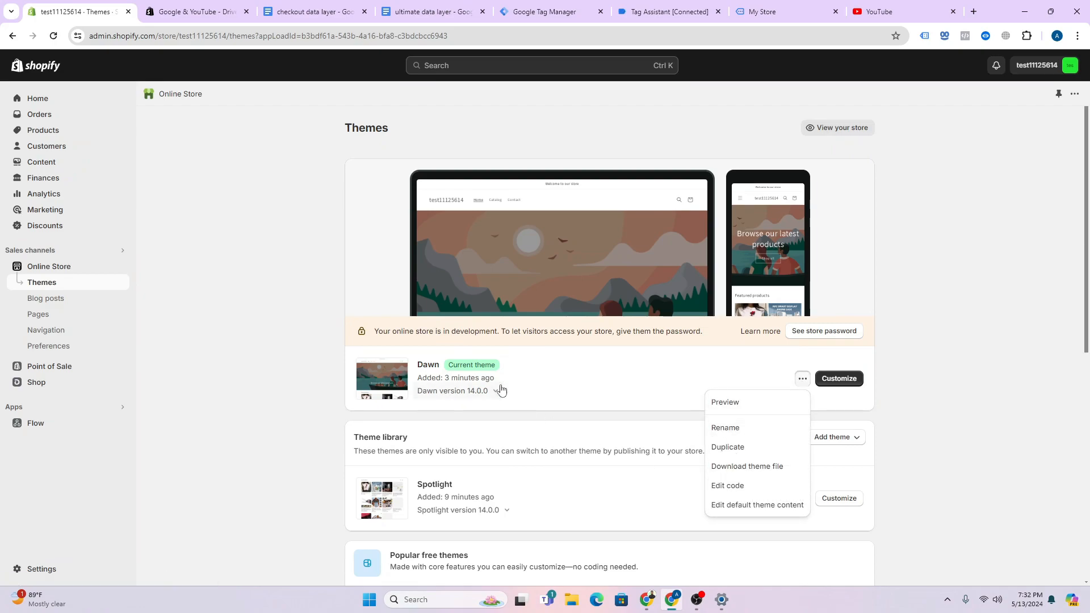
click(725, 485)
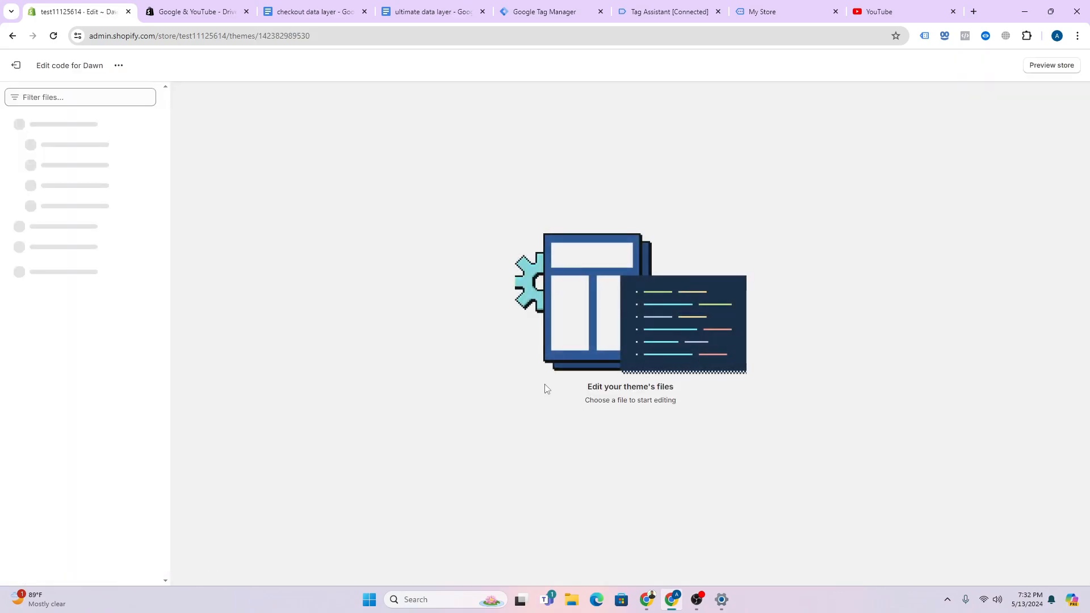
click(53, 187)
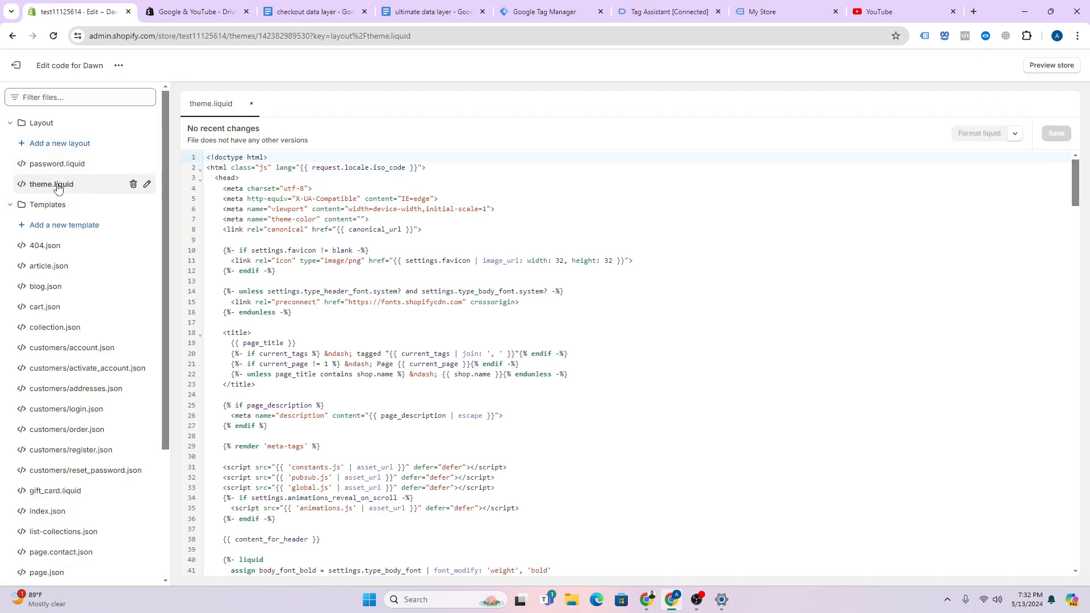
click(249, 177)
key(Return)
key(Return)
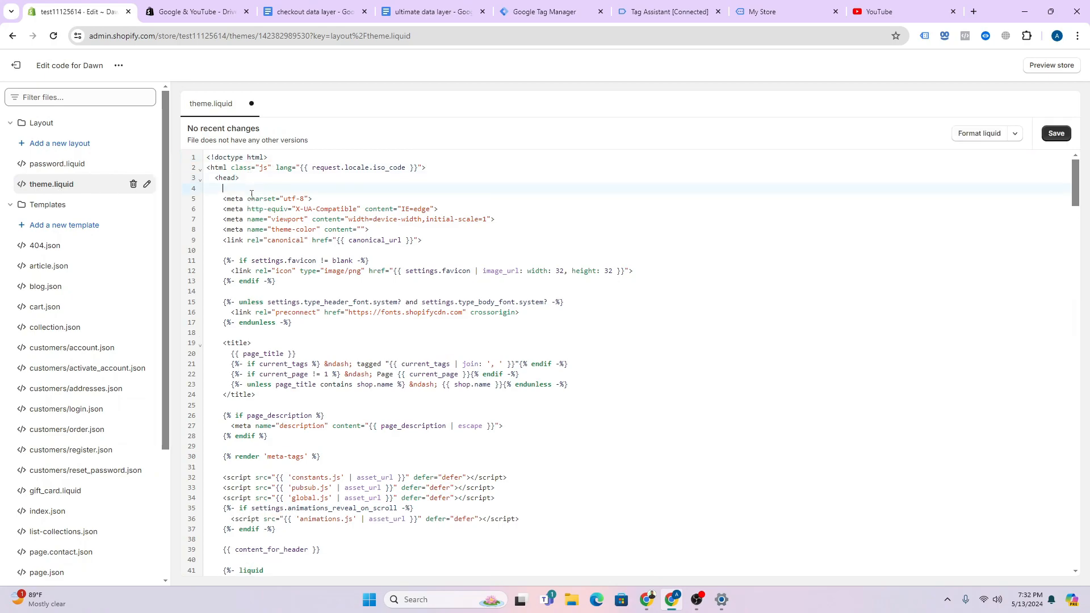
right_click(230, 187)
click(278, 293)
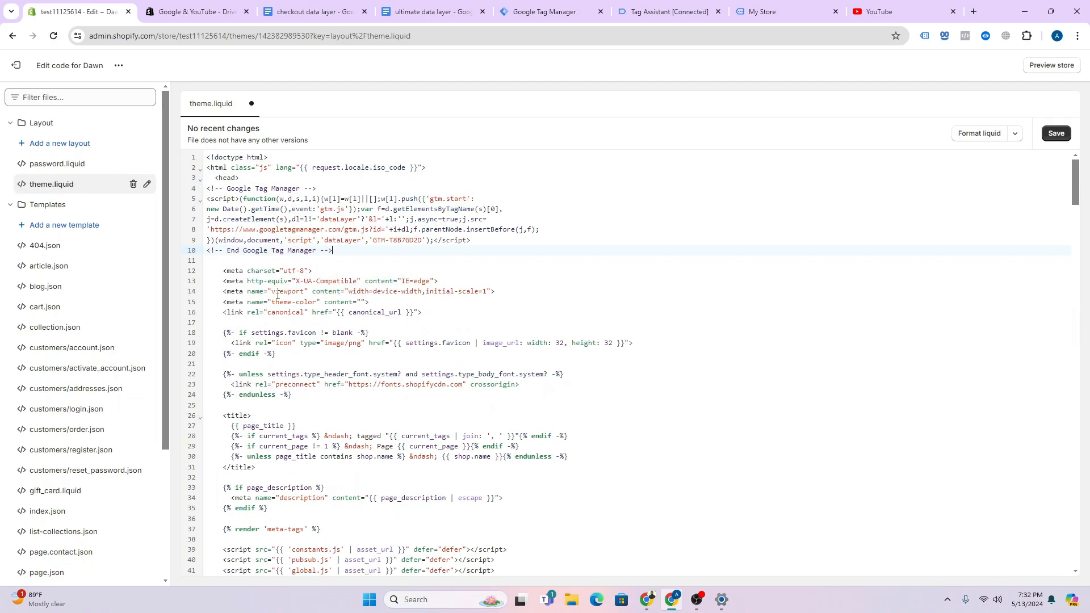
click(1046, 138)
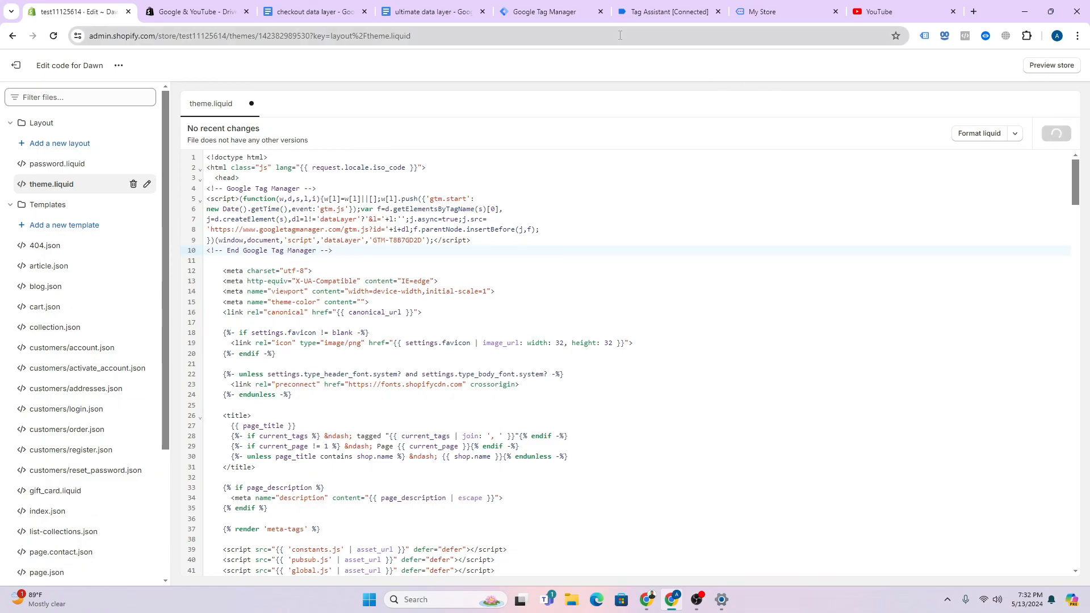
- Check the pasted code against Tag Manager's install snippet, then exit the code editor
click(544, 11)
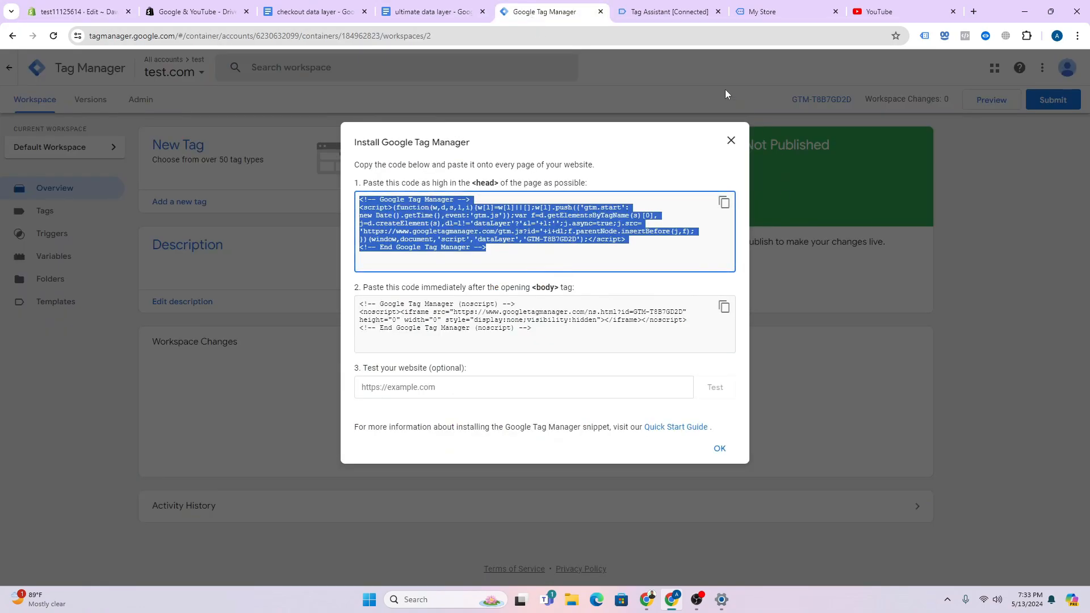
click(79, 11)
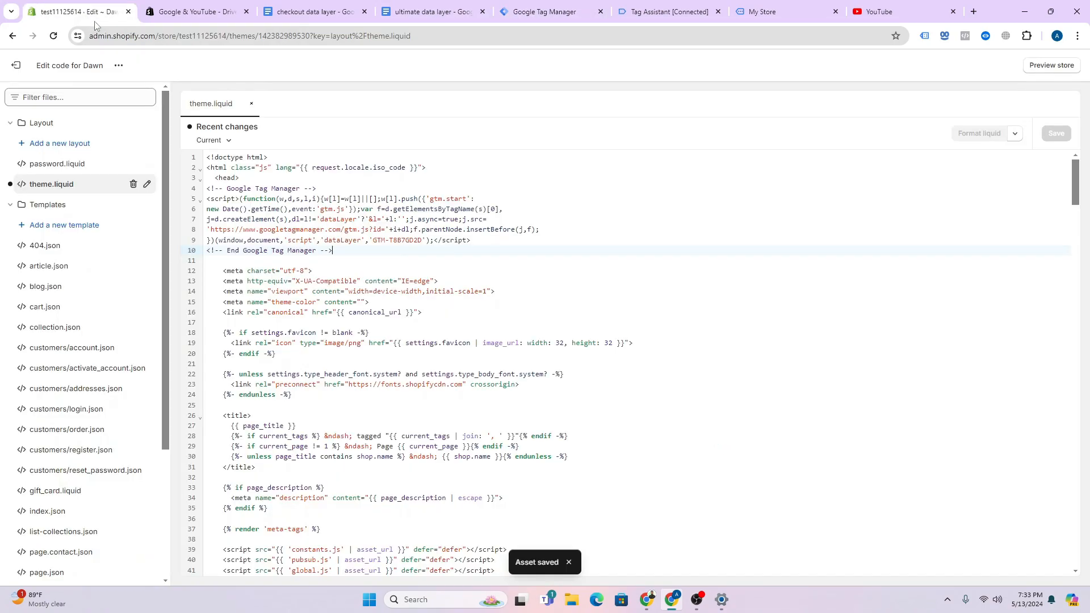
scroll(79, 256, down, 3)
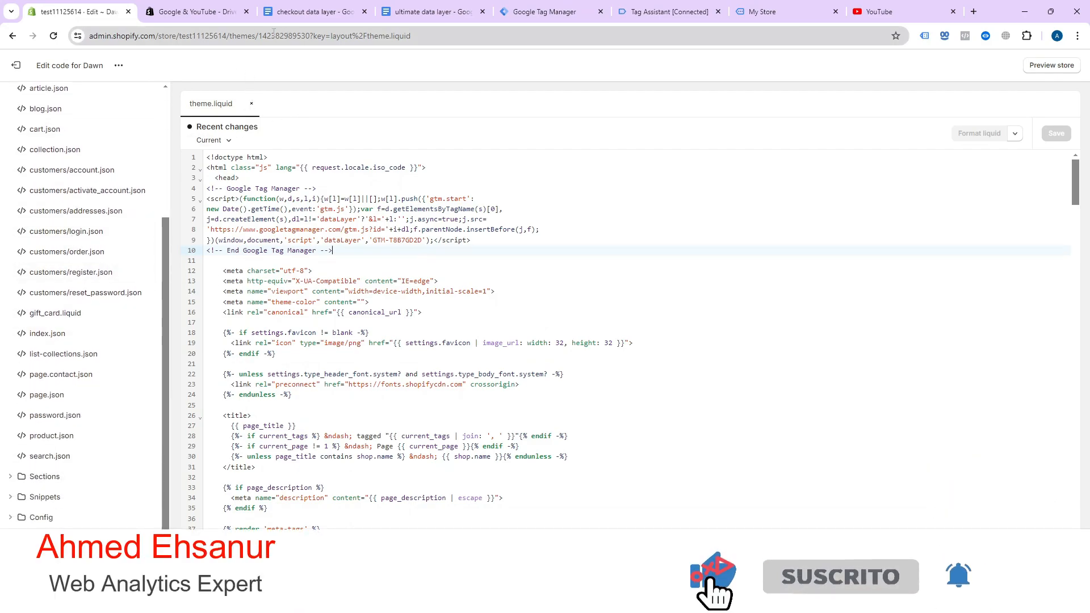
click(19, 67)
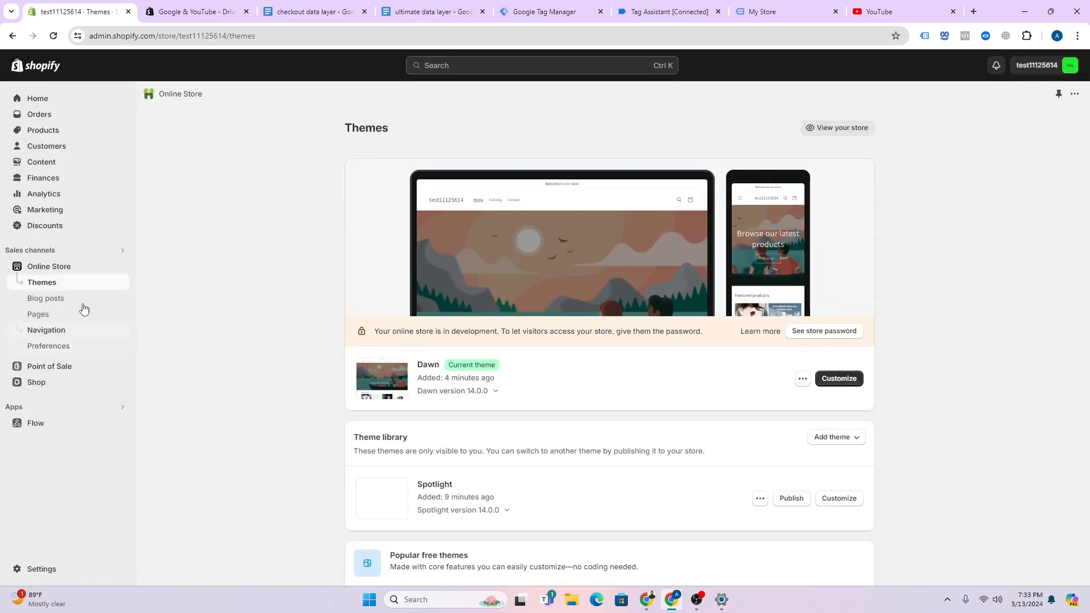
- Open the live store's E-ink phone case product page in a new tab
click(121, 268)
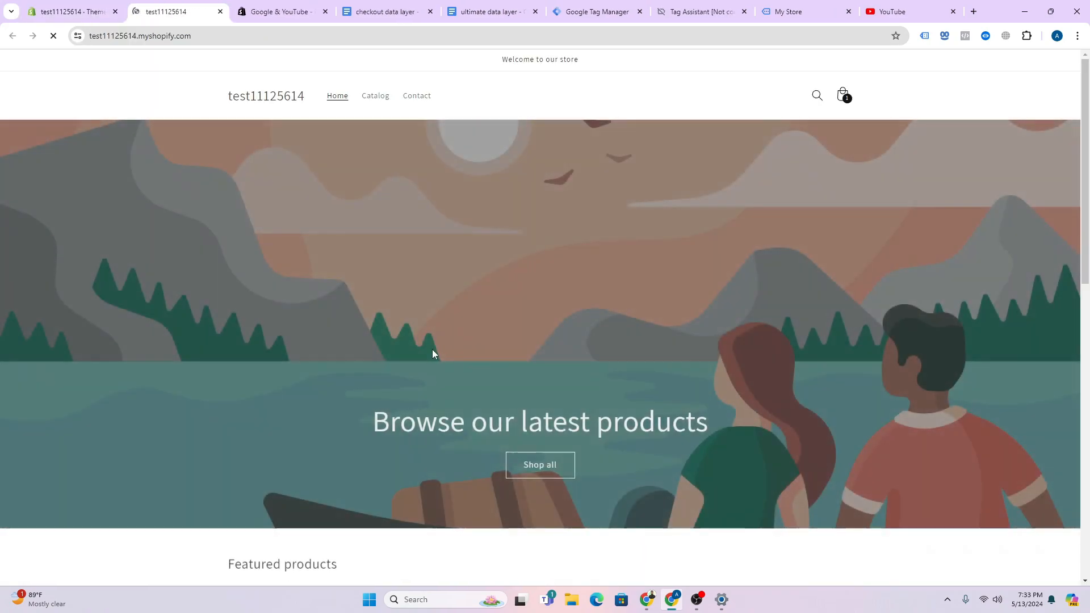
scroll(434, 352, down, 7)
click(504, 290)
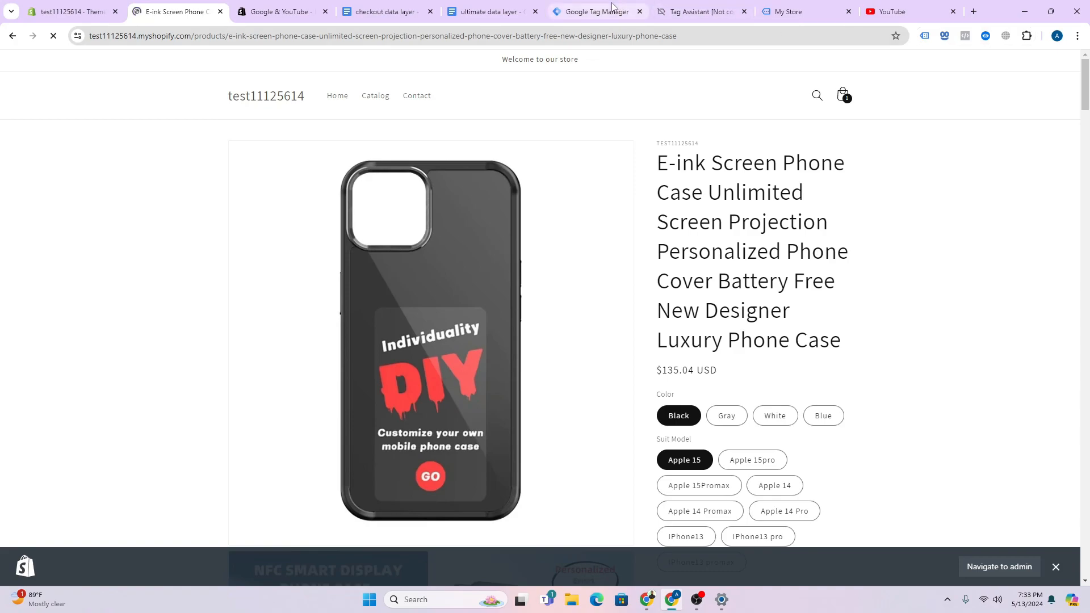
- Close the install snippets in Google Tag Manager and start a Preview session
click(596, 11)
click(728, 139)
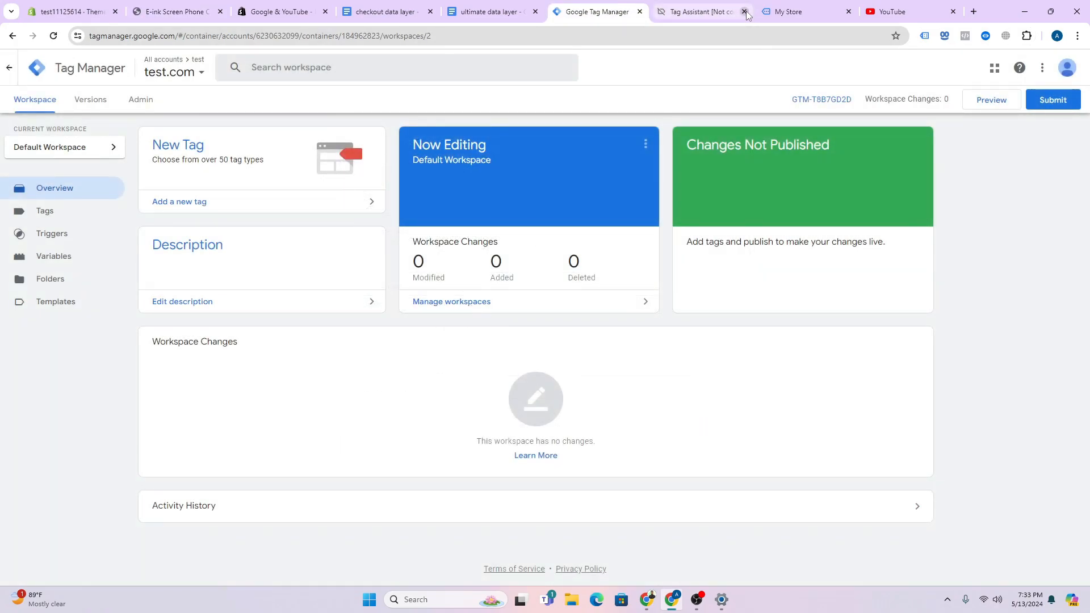
click(1007, 106)
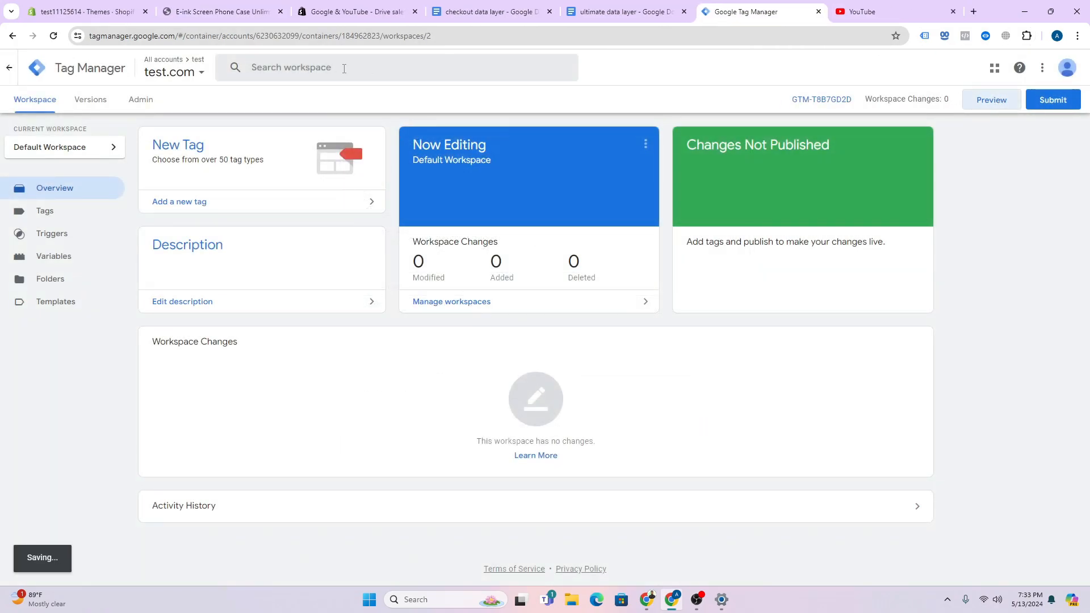
- Copy the product page URL into Tag Assistant's website URL field and connect
click(238, 20)
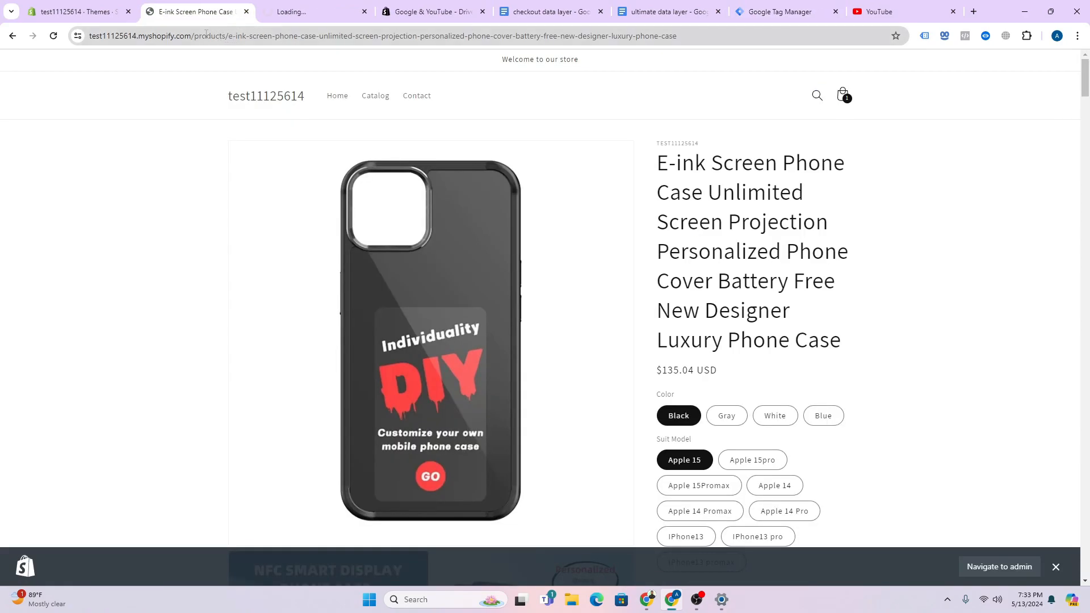
double_click(170, 36)
right_click(170, 37)
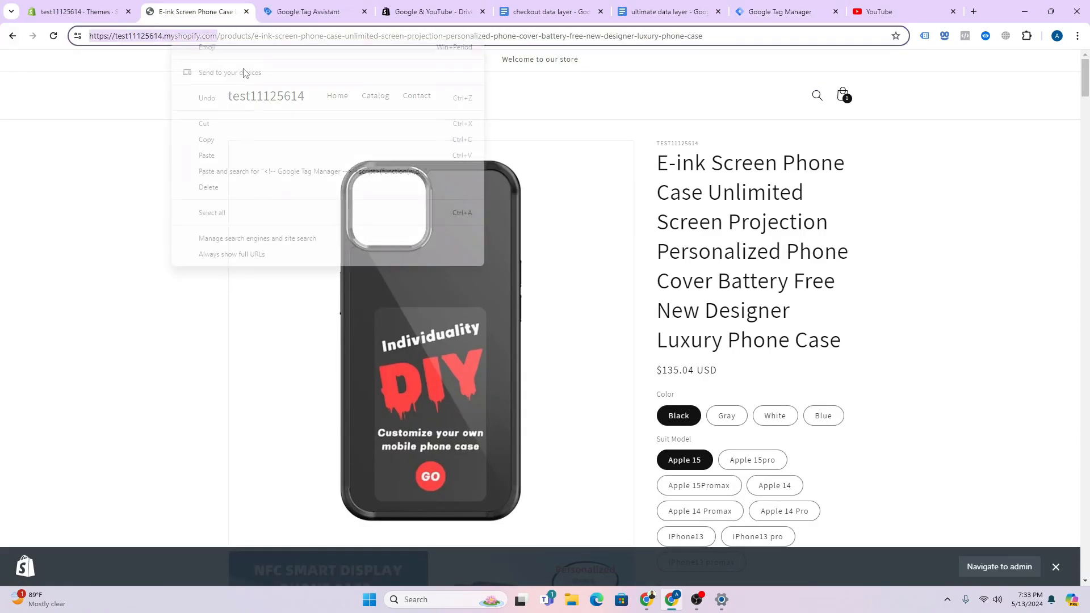
click(227, 140)
click(309, 12)
click(620, 291)
key(ctrl+a)
key(ctrl+v)
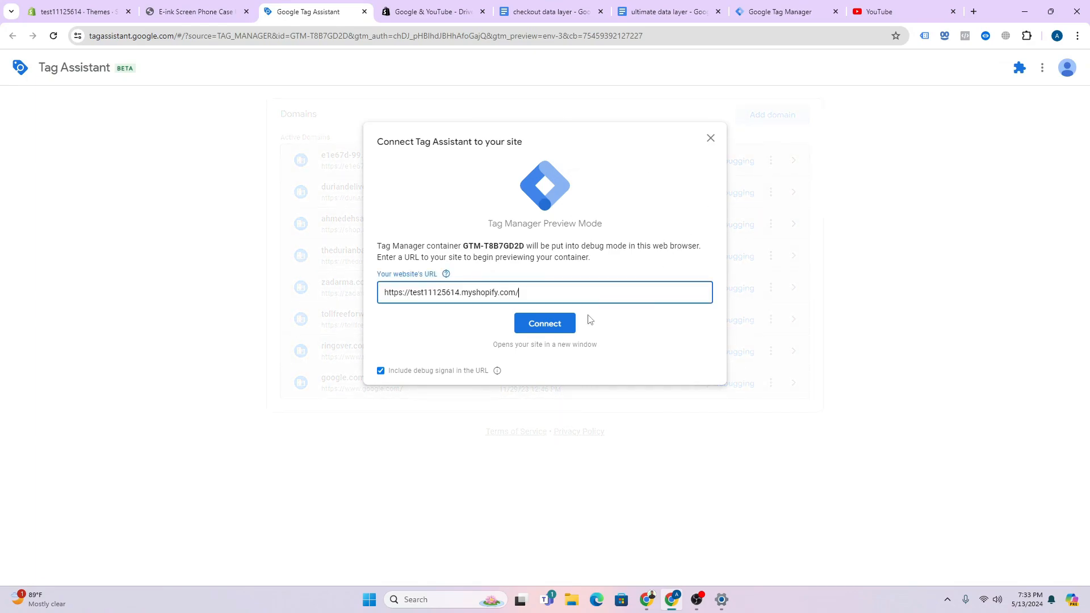
click(546, 323)
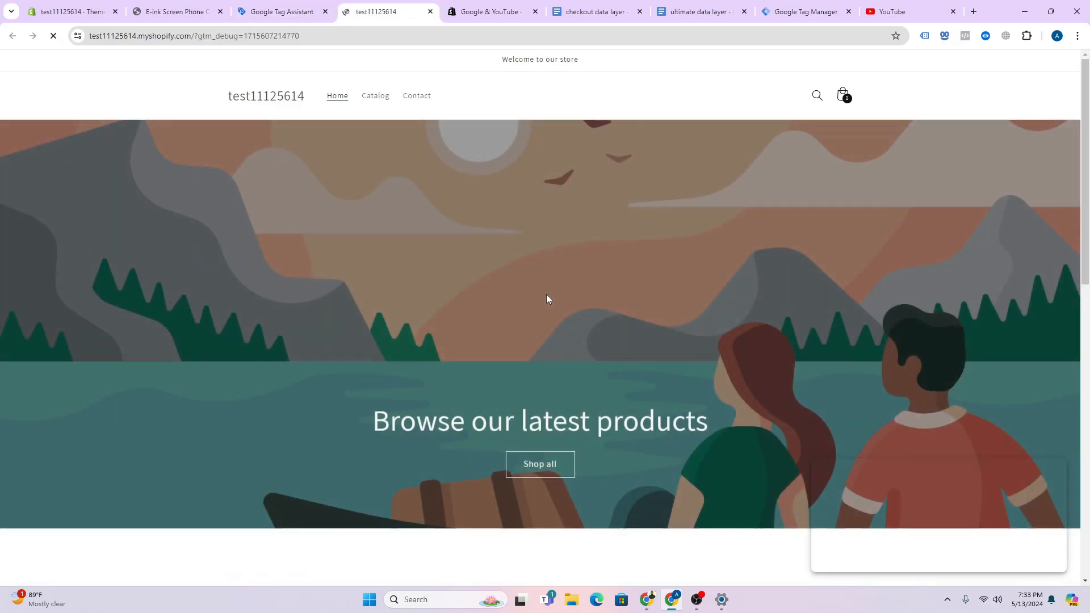
- Load the E-ink phone case page and inspect Window Loaded, Container Loaded and Consent Initialization events
scroll(532, 222, down, 10)
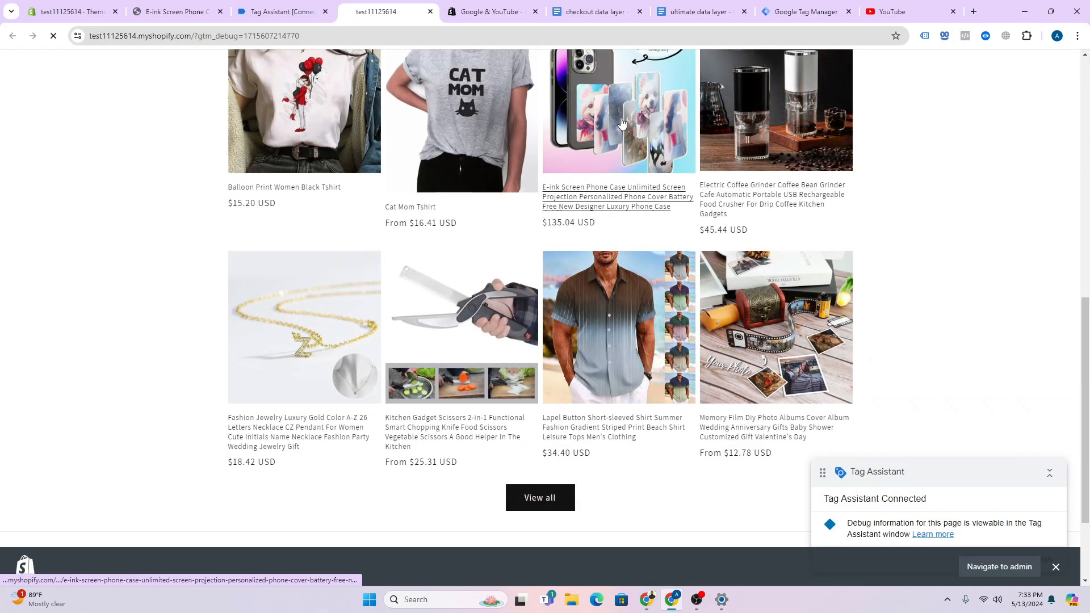
click(610, 143)
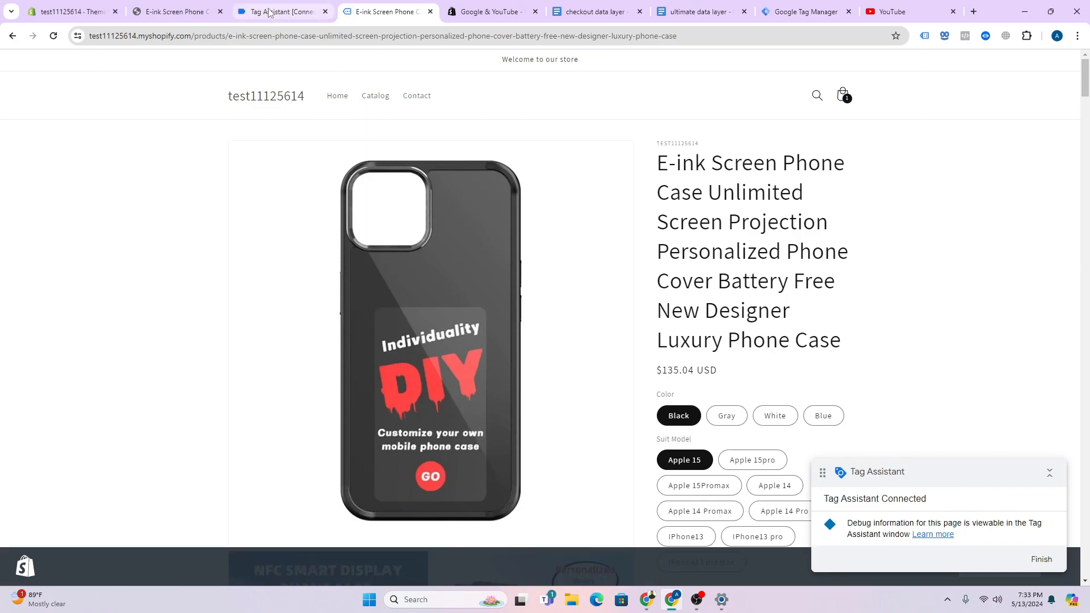
click(264, 16)
click(548, 272)
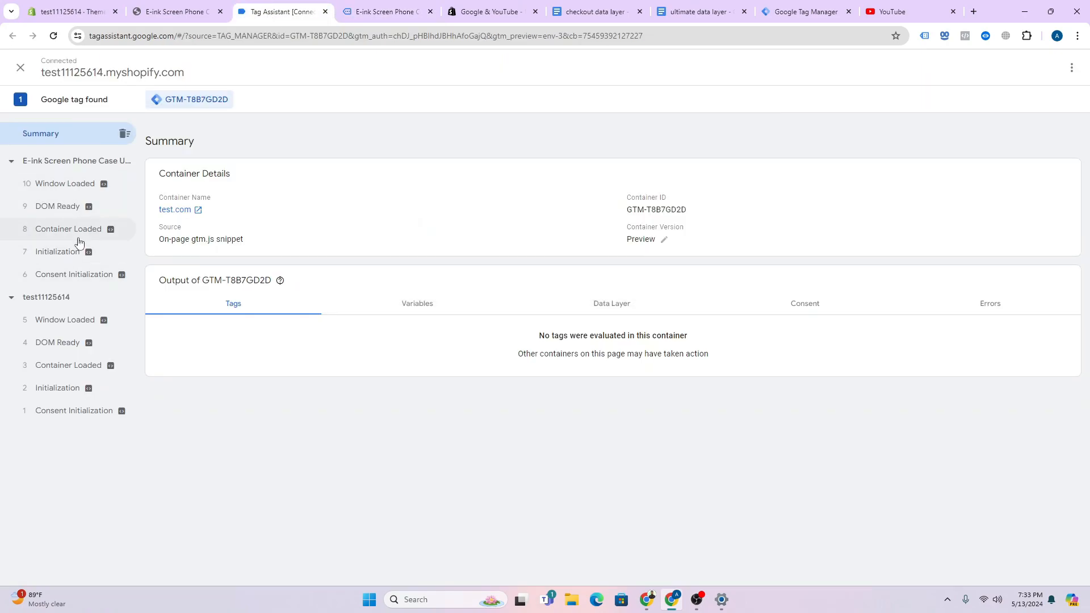
click(639, 313)
click(72, 186)
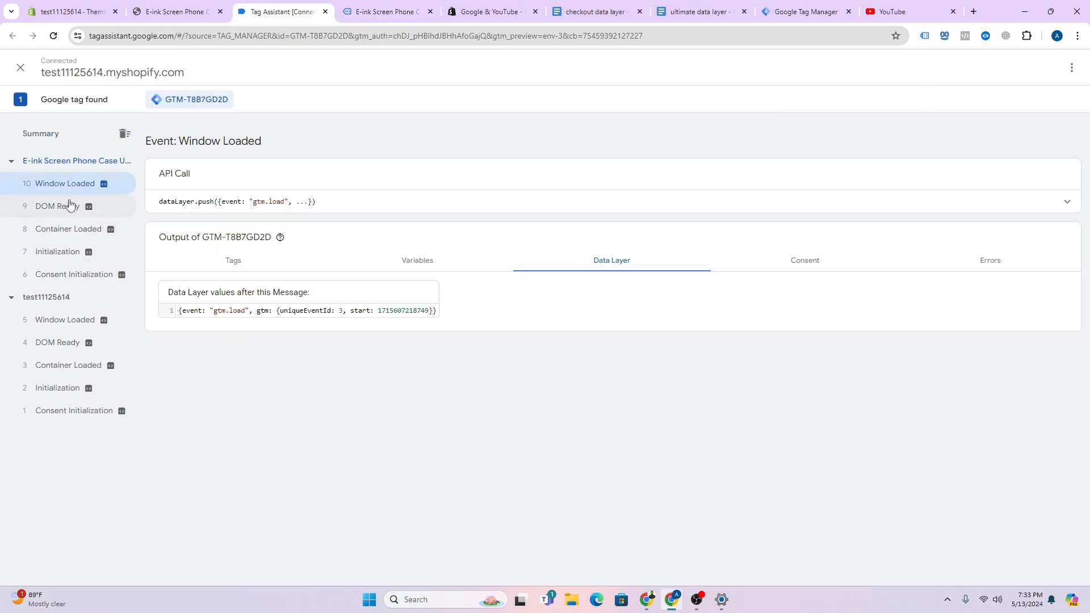
click(69, 232)
click(67, 274)
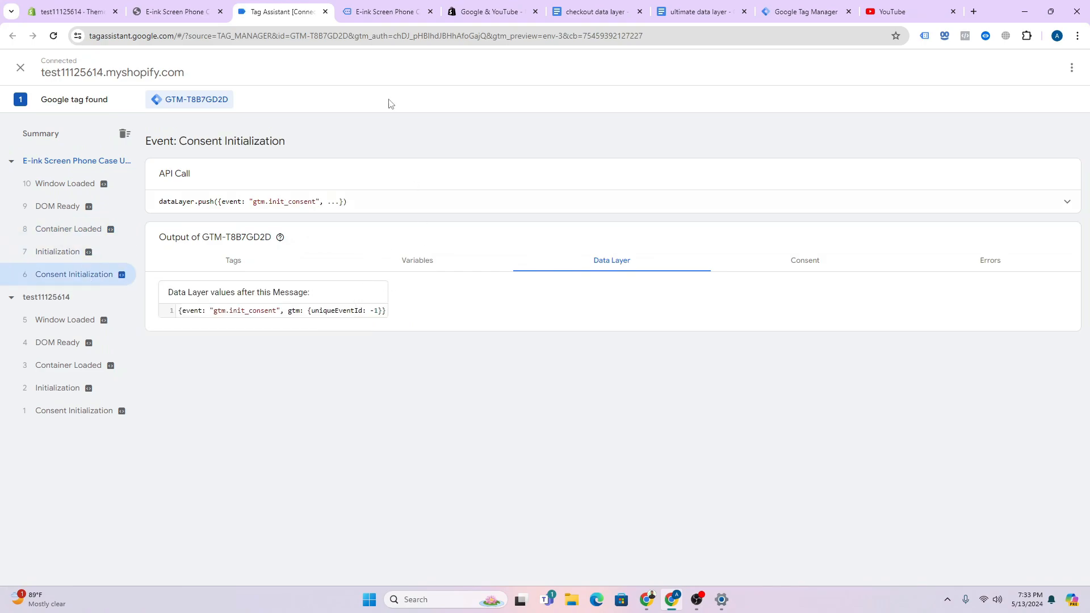
- Review the product's title and price on the store page, then return to Shopify Themes
click(380, 13)
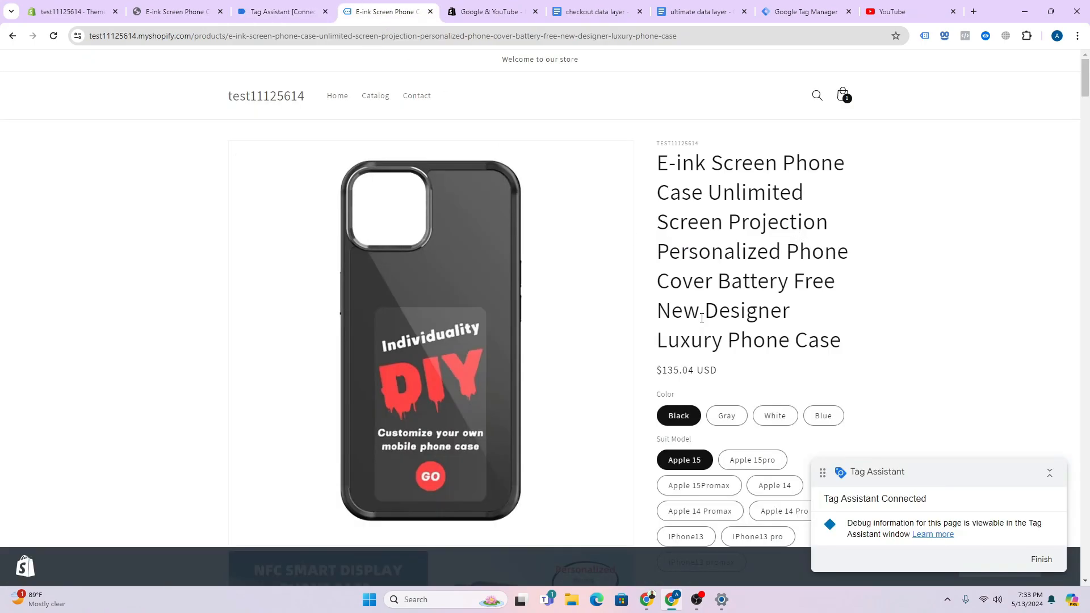
drag(658, 159, 816, 327)
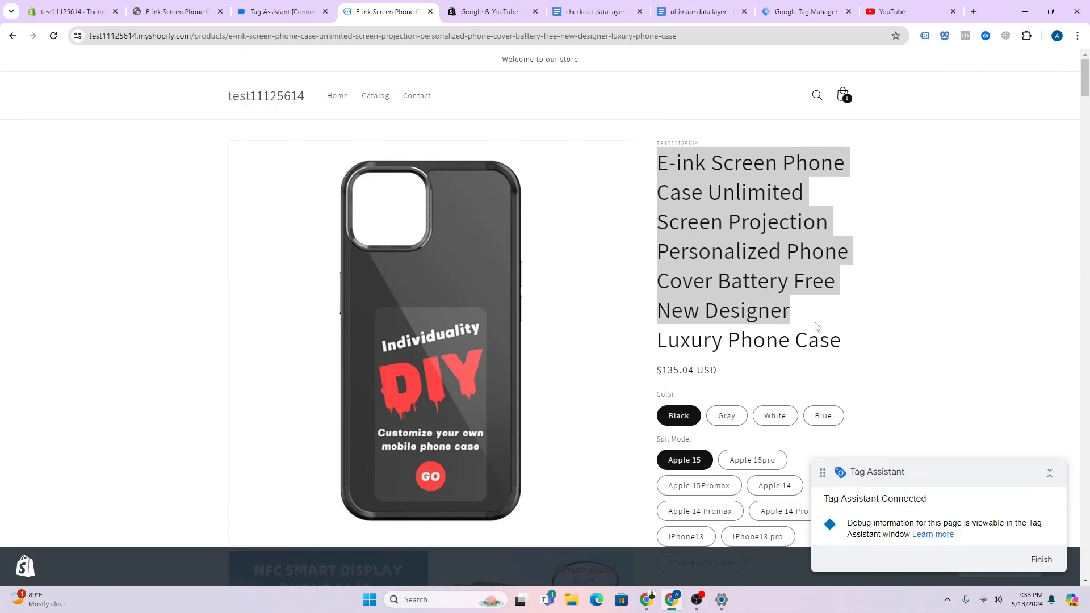
drag(657, 371, 711, 373)
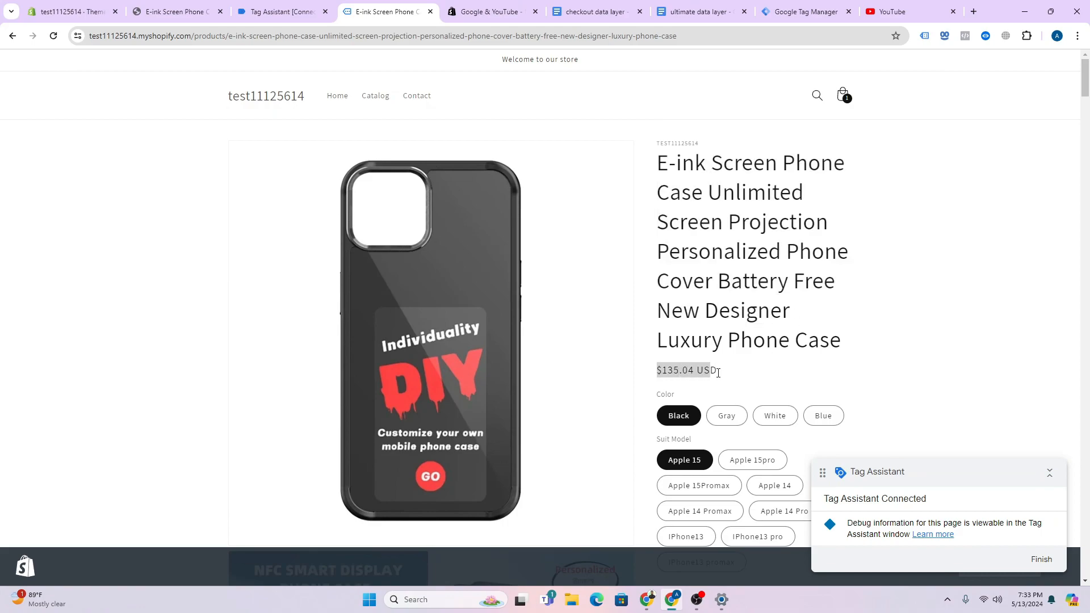
click(704, 364)
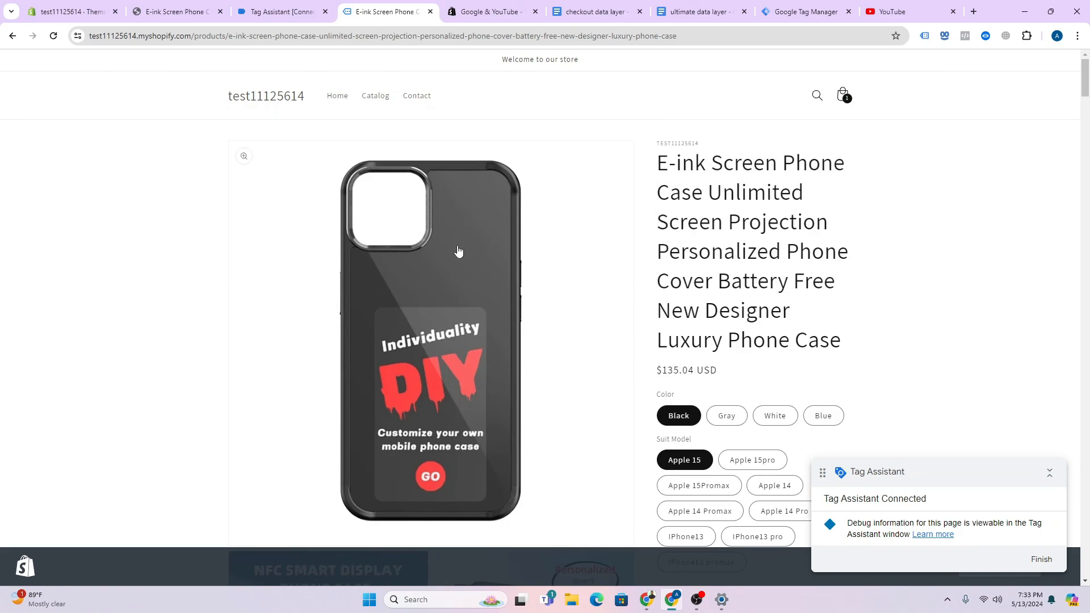
scroll(458, 251, down, 3)
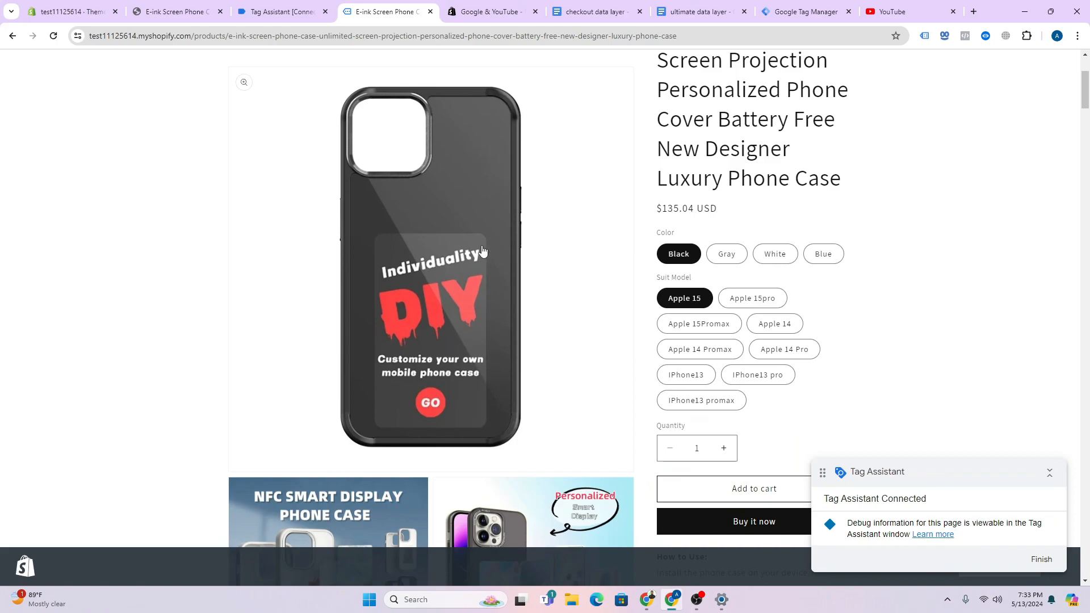
scroll(488, 249, up, 3)
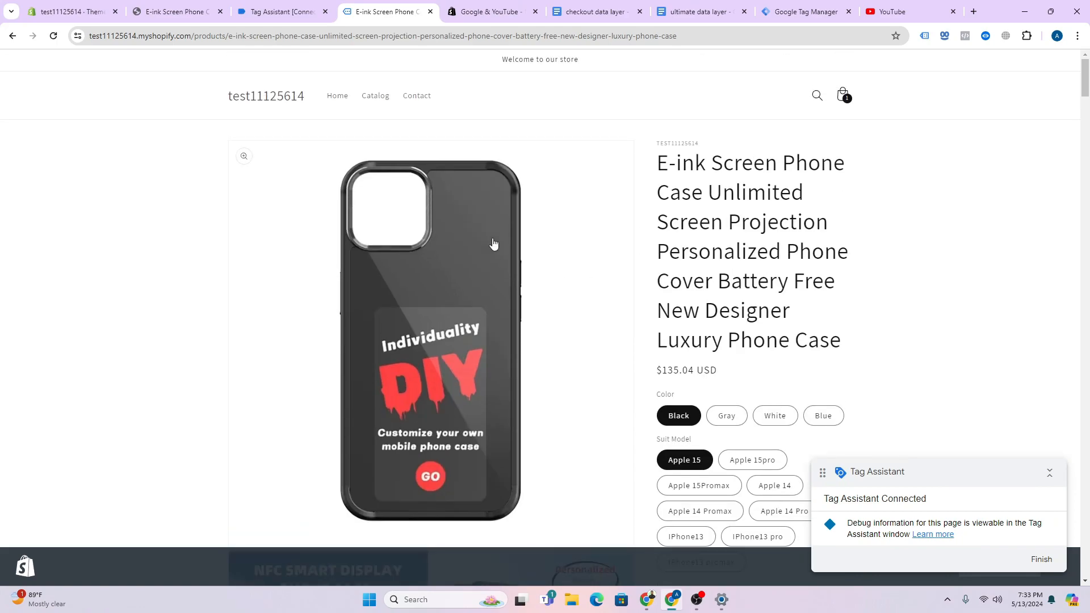
click(71, 12)
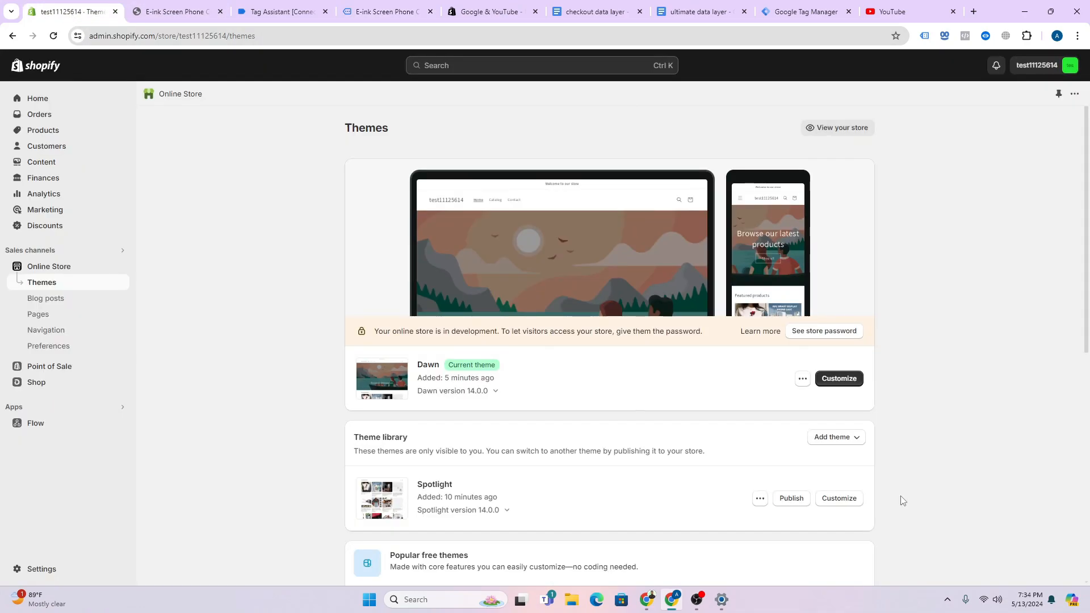
- Create a new snippet named datalayer.liquid in the Dawn theme's code editor
click(803, 379)
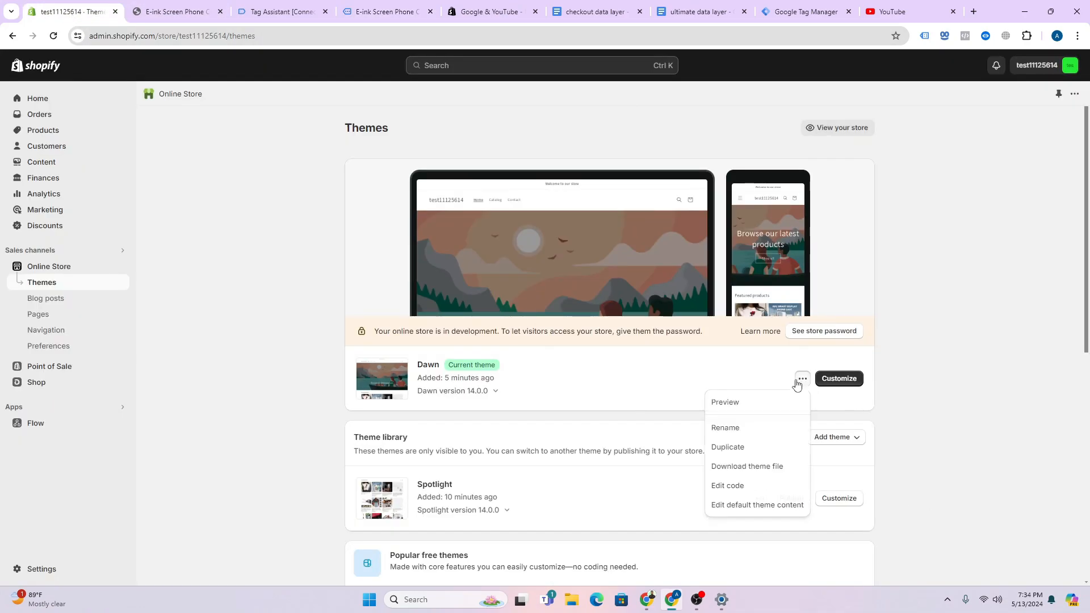
click(752, 483)
scroll(85, 295, down, 3)
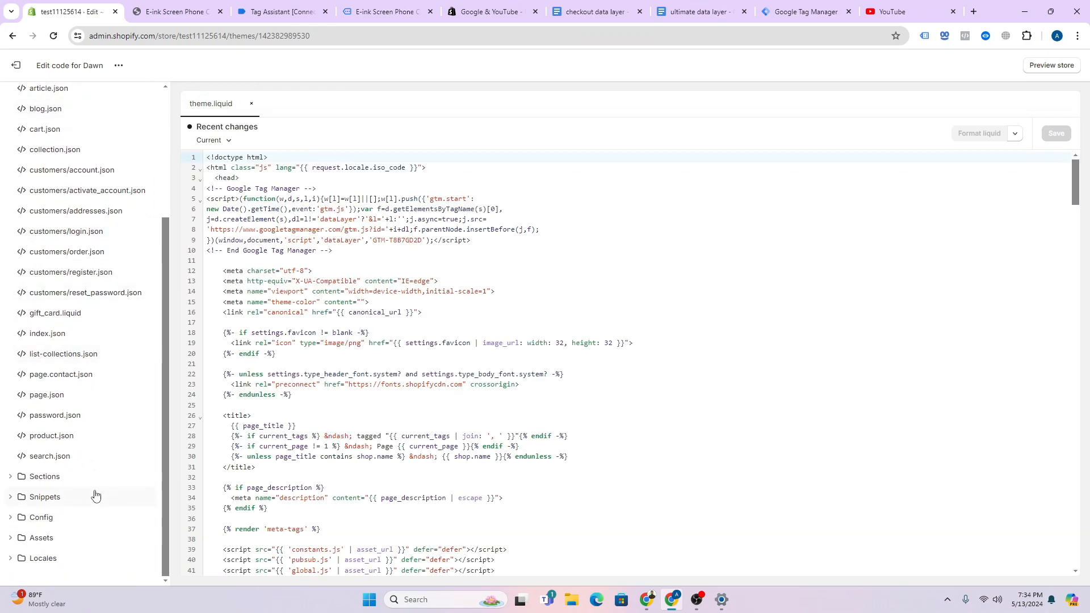
click(70, 494)
click(78, 404)
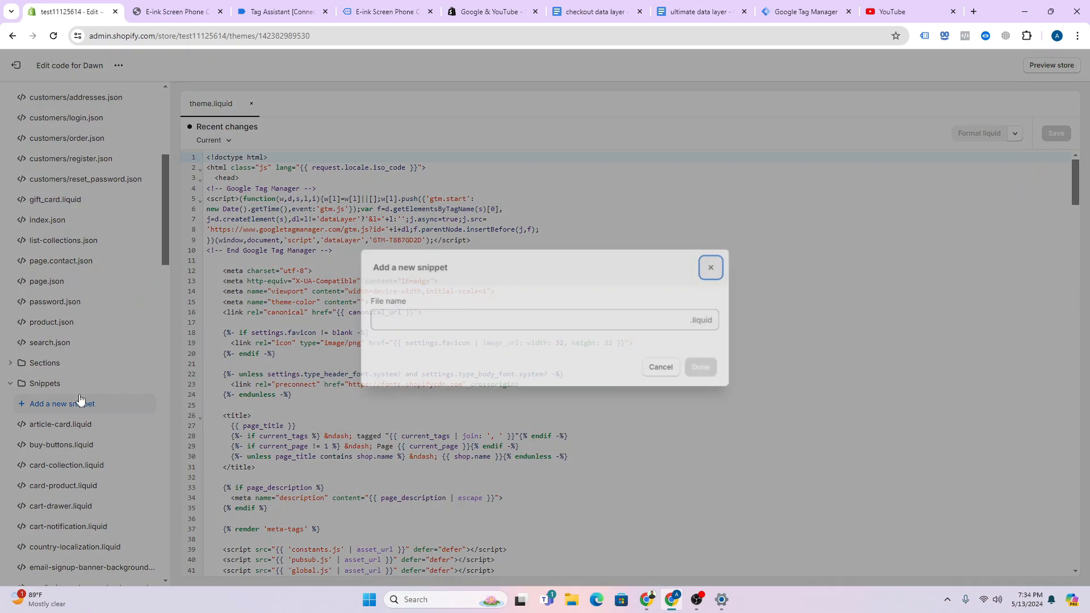
click(417, 318)
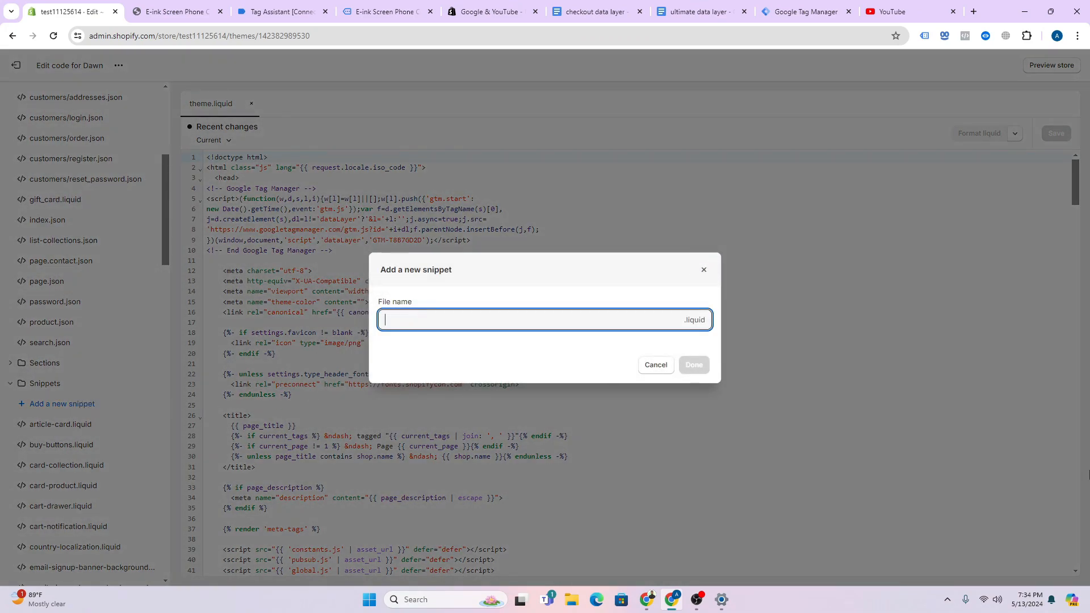
text(datalayer)
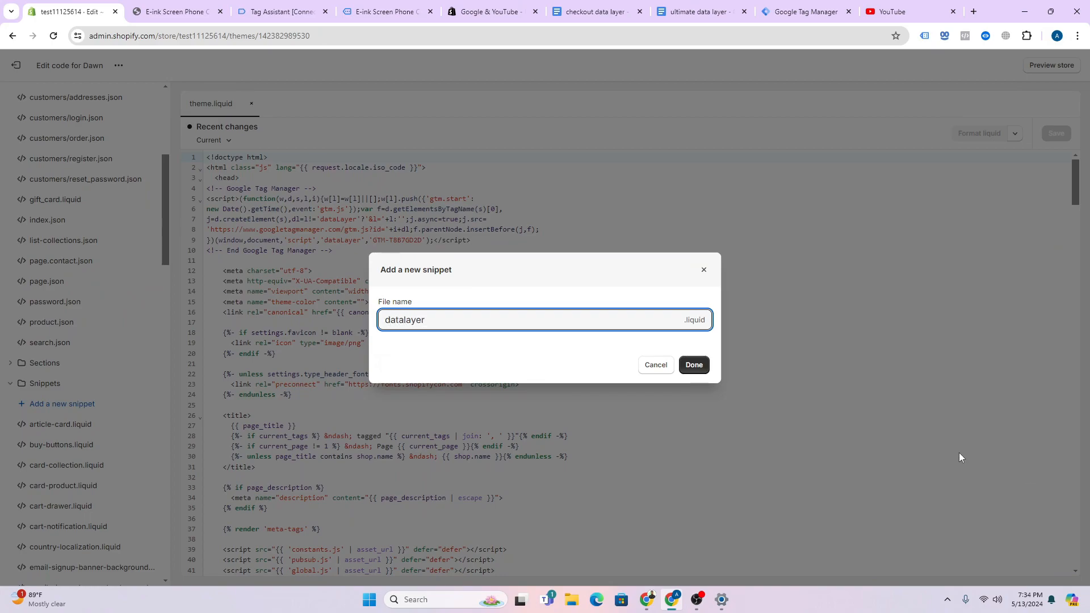
click(698, 369)
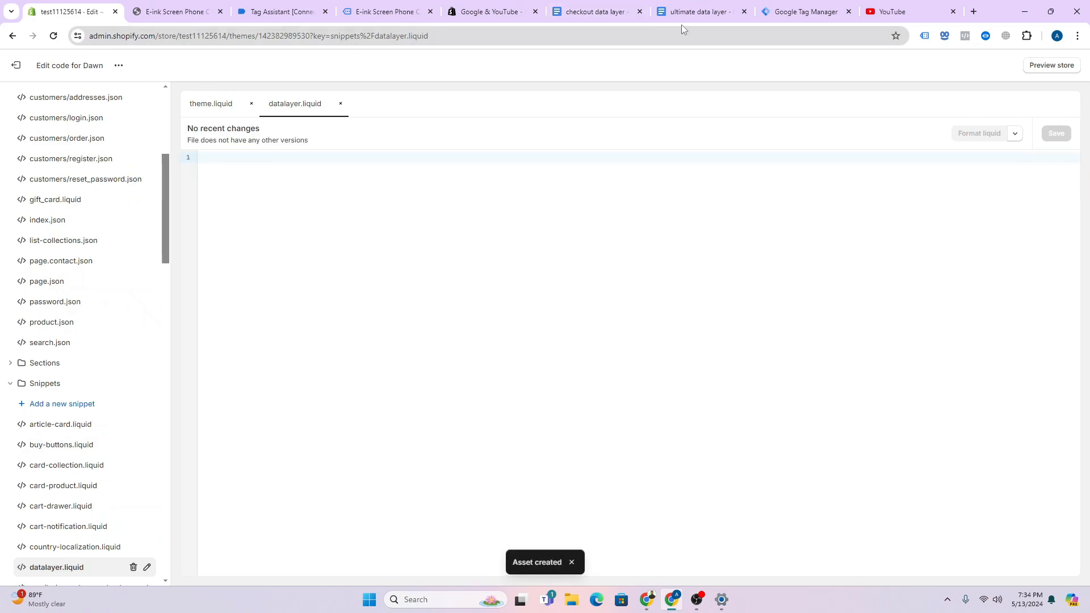
- Copy the ultimate data layer script from the Google Doc into datalayer.liquid and save
click(696, 12)
click(490, 201)
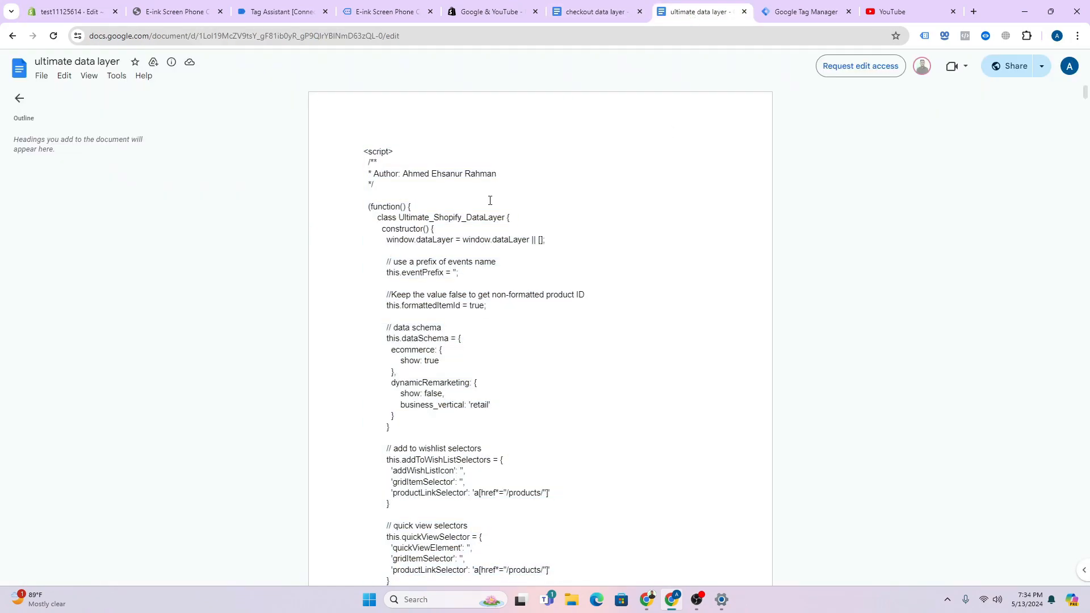
key(ctrl+a)
key(ctrl+minus)
key(ctrl+minus)
key(ctrl+minus)
key(ctrl+minus)
key(ctrl+minus)
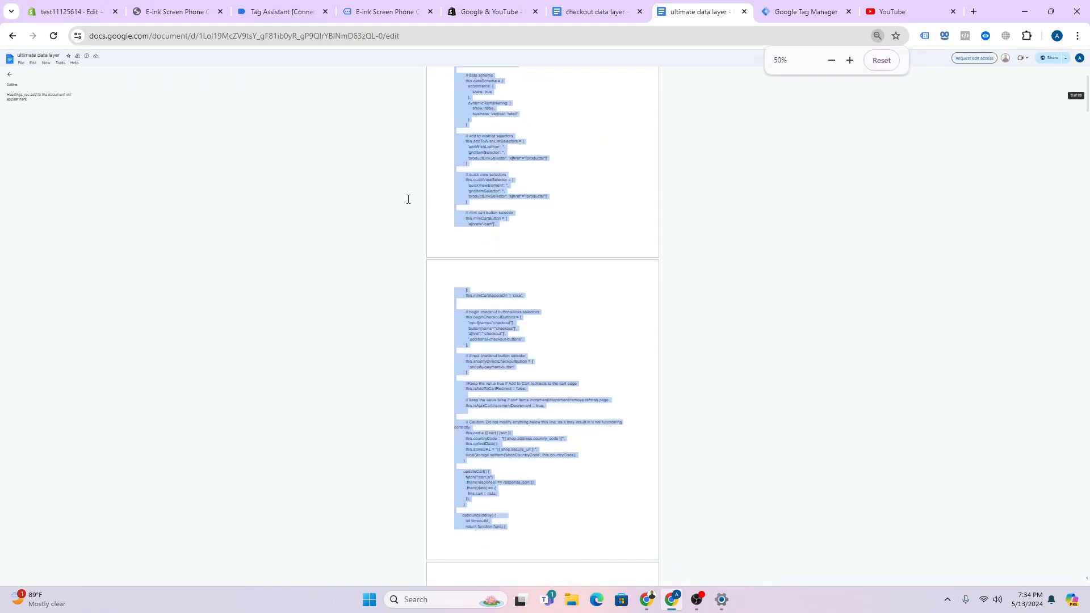
key(ctrl+plus)
key(ctrl+plus)
key(ctrl+plus)
key(ctrl+plus)
key(ctrl+plus)
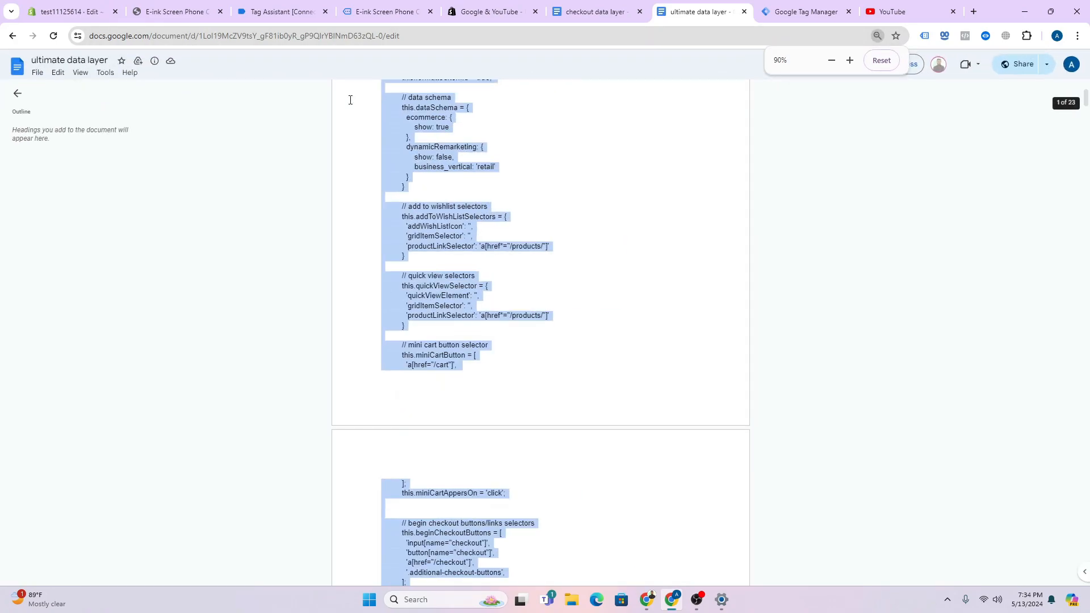
click(76, 12)
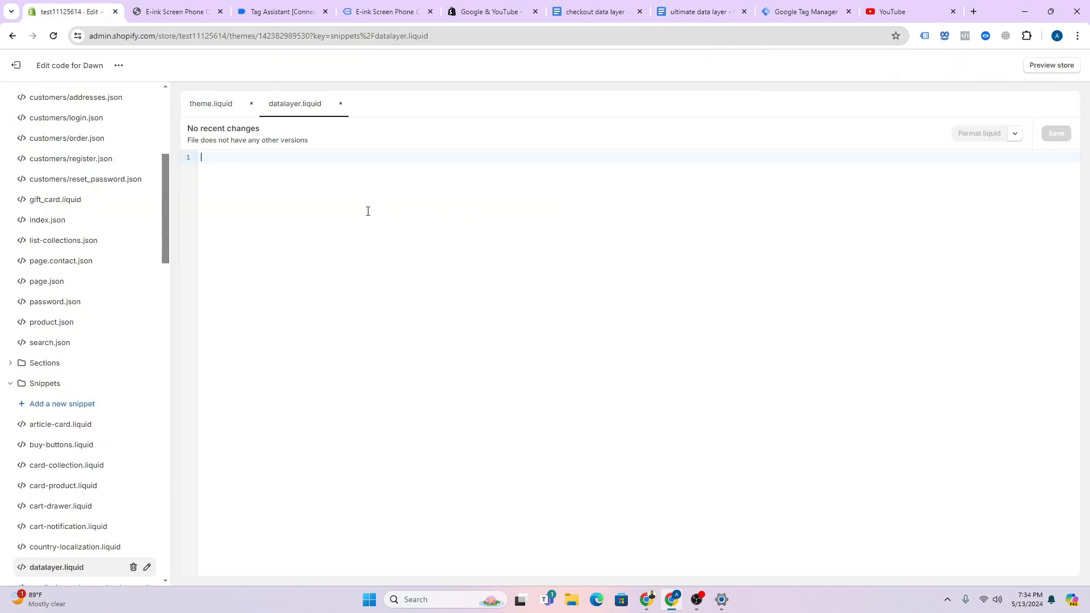
key(ctrl+v)
click(1057, 135)
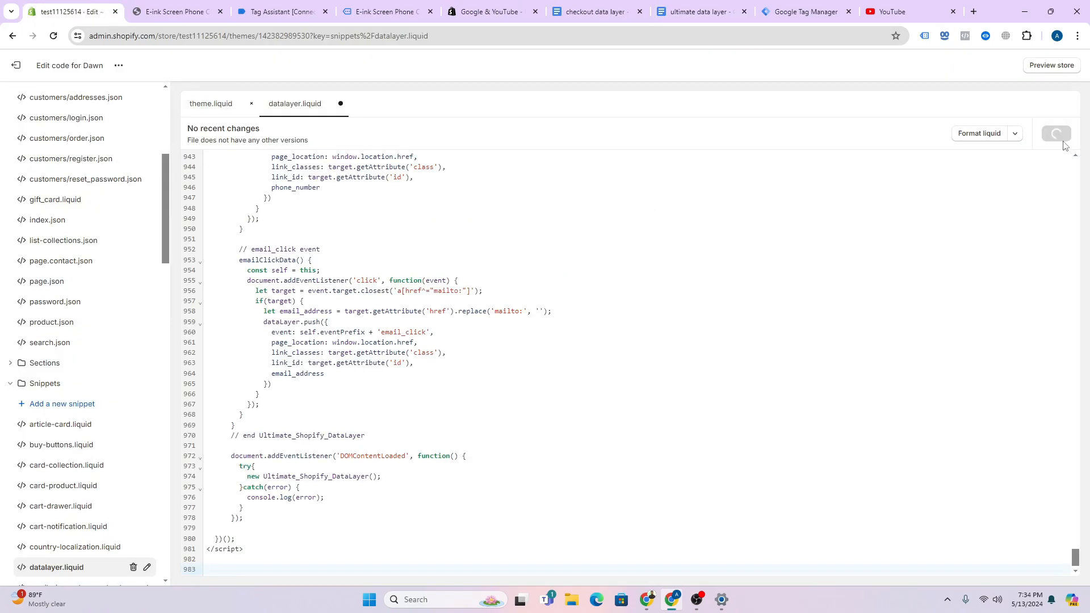
scroll(122, 340, up, 6)
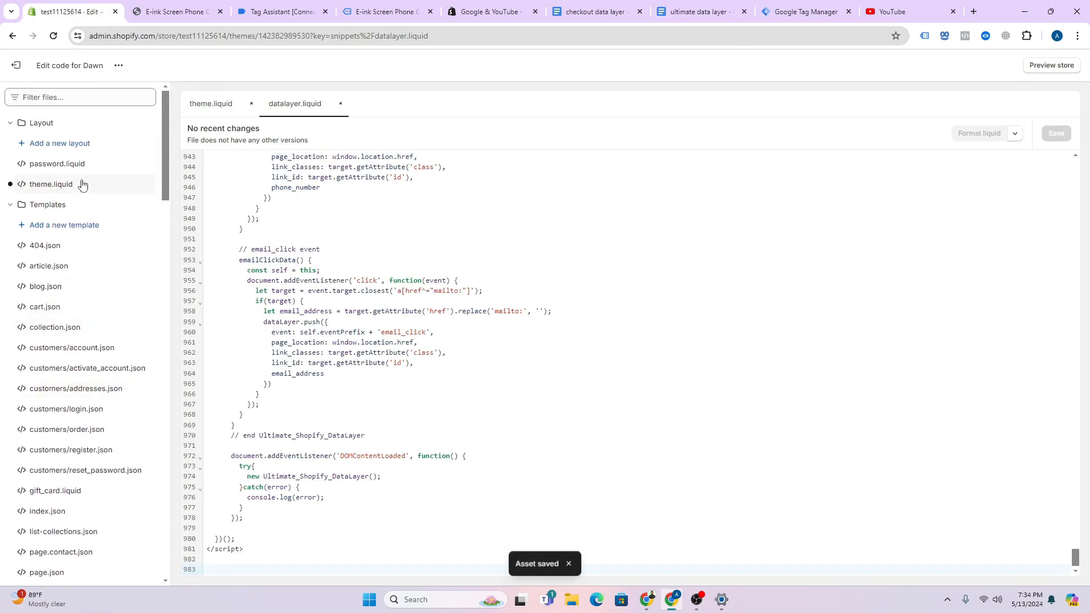
- Add {% render 'datalayer' %} on line 294 of theme.liquid, before </head>, and save
click(82, 185)
scroll(411, 318, down, 10)
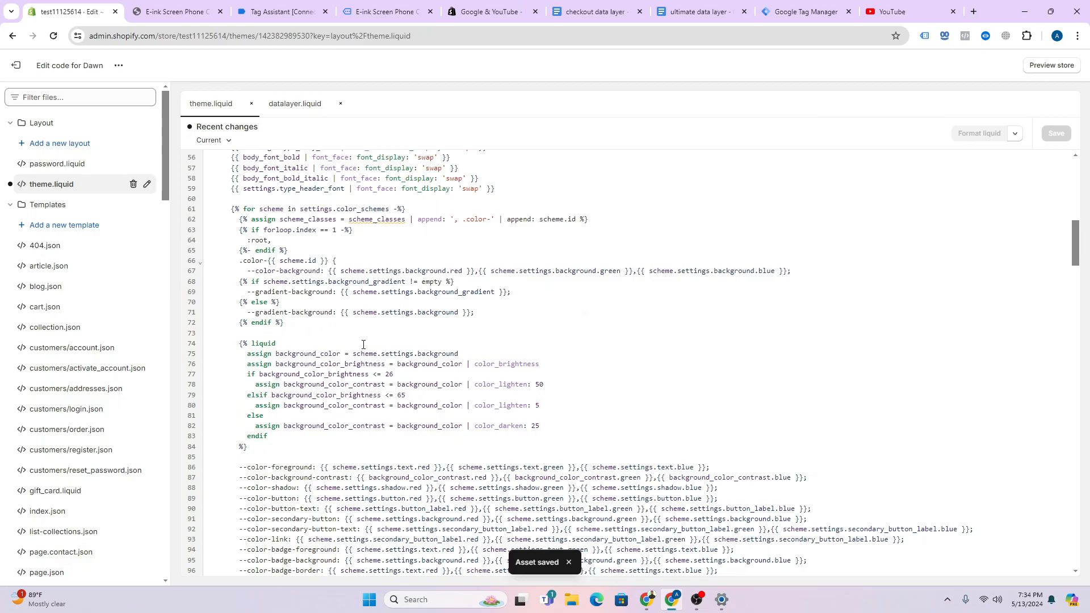
scroll(362, 336, up, 8)
scroll(341, 354, down, 7)
scroll(340, 353, down, 20)
scroll(433, 384, down, 12)
click(273, 389)
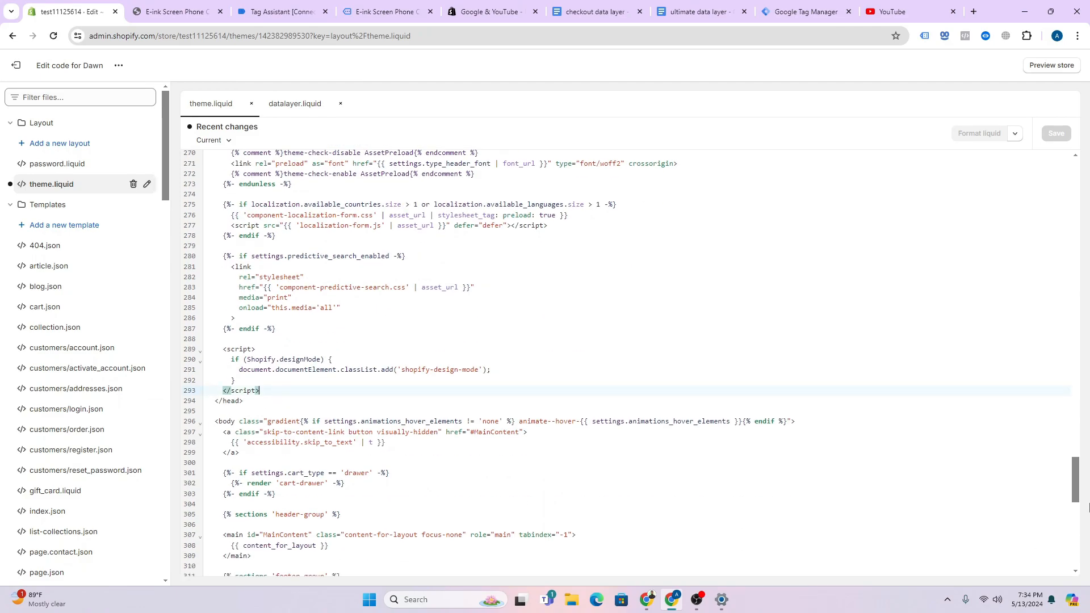
key(Return)
key(Return)
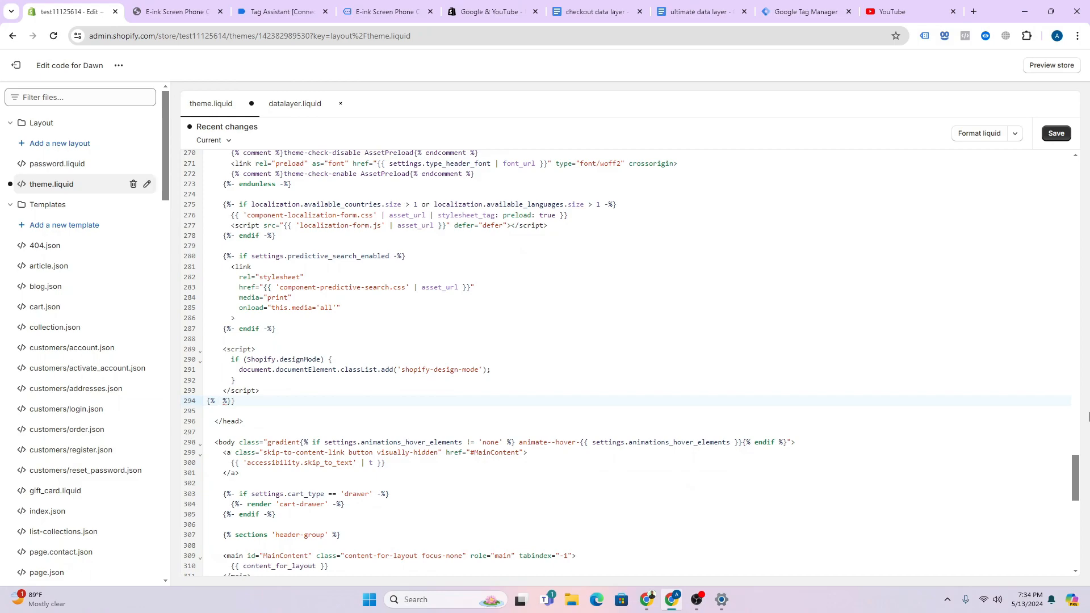
text(render)
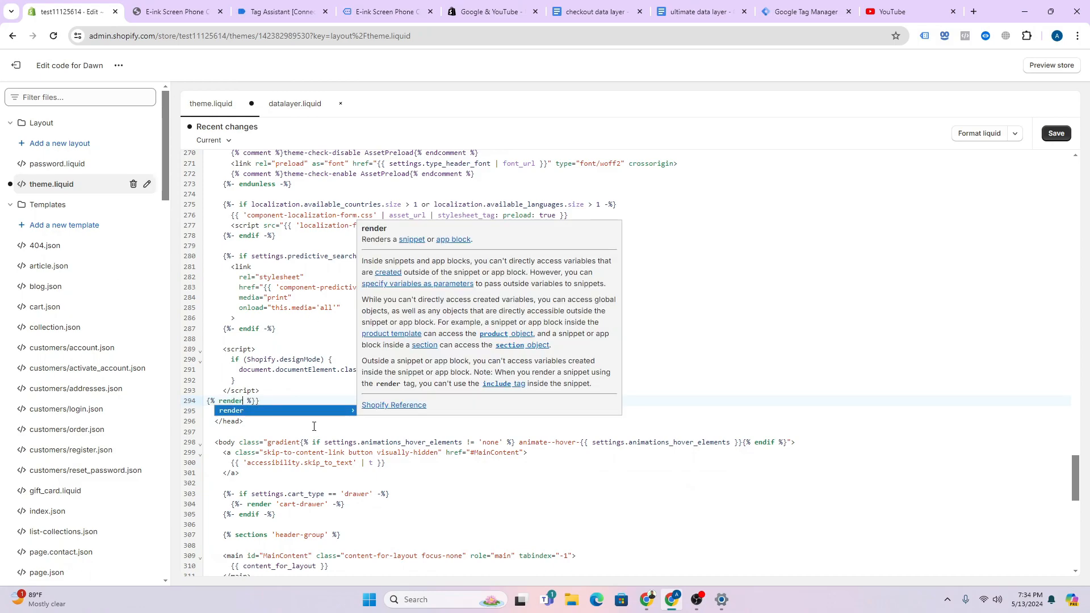
key(Escape)
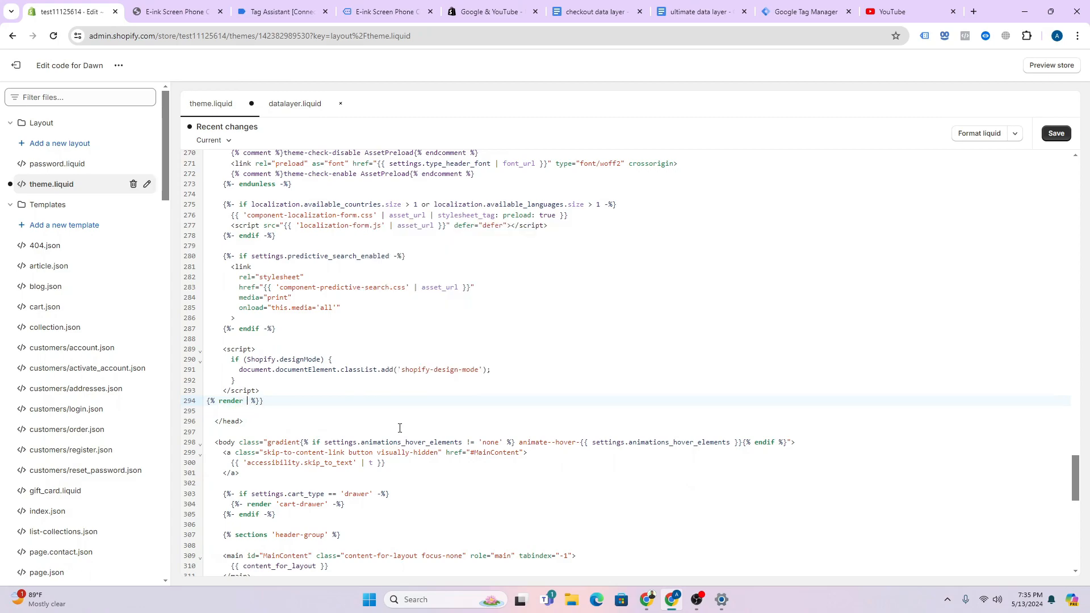
text('datalayer)
click(1057, 134)
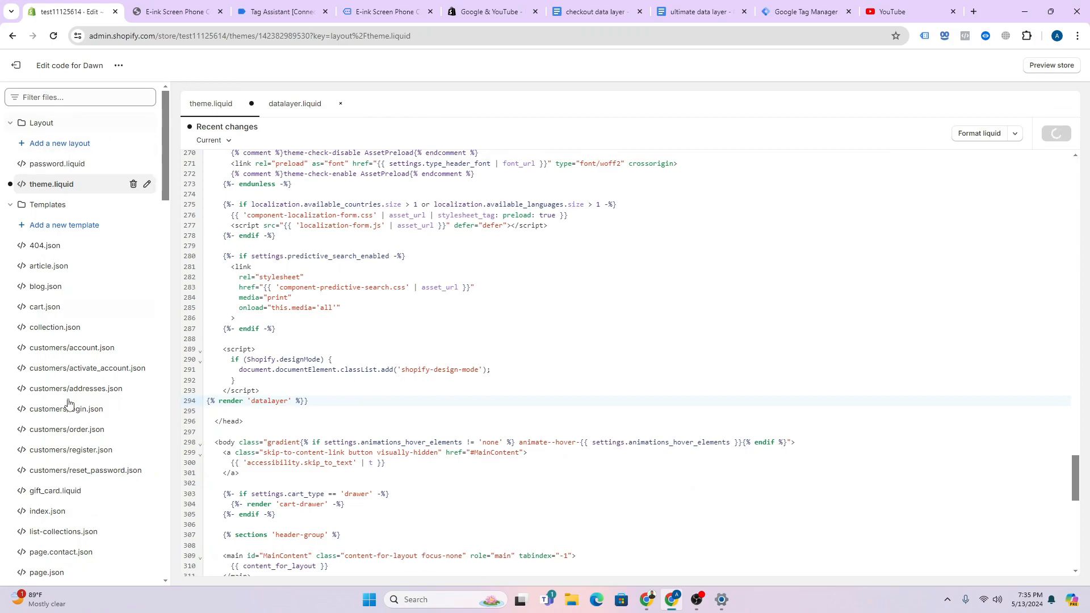
- Delete the stray closing brace on line 294, save, and exit the code editor
click(289, 405)
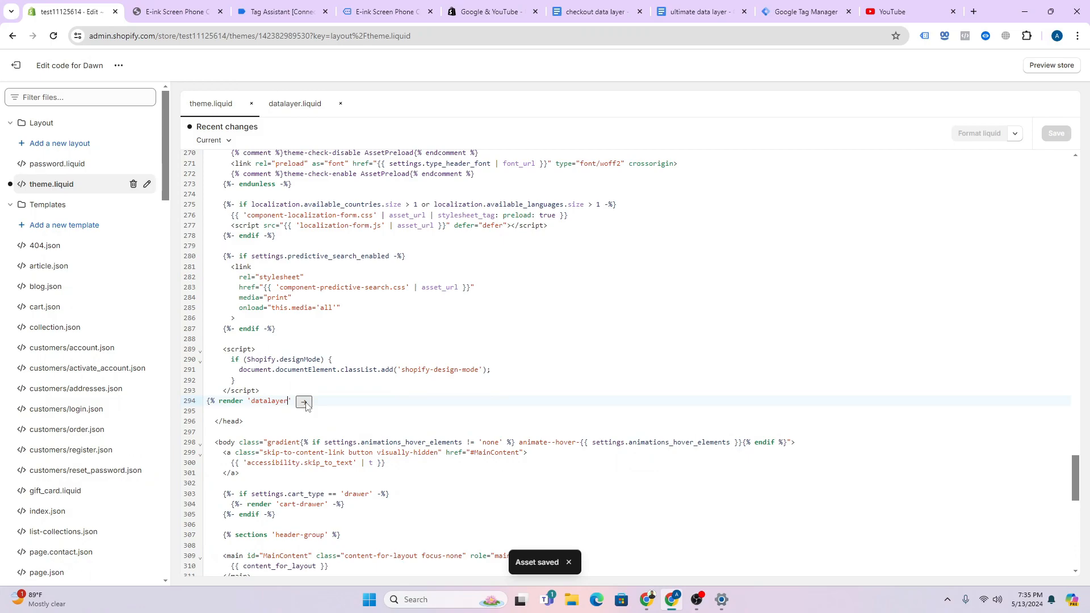
click(340, 402)
key(BackSpace)
click(1057, 136)
click(15, 65)
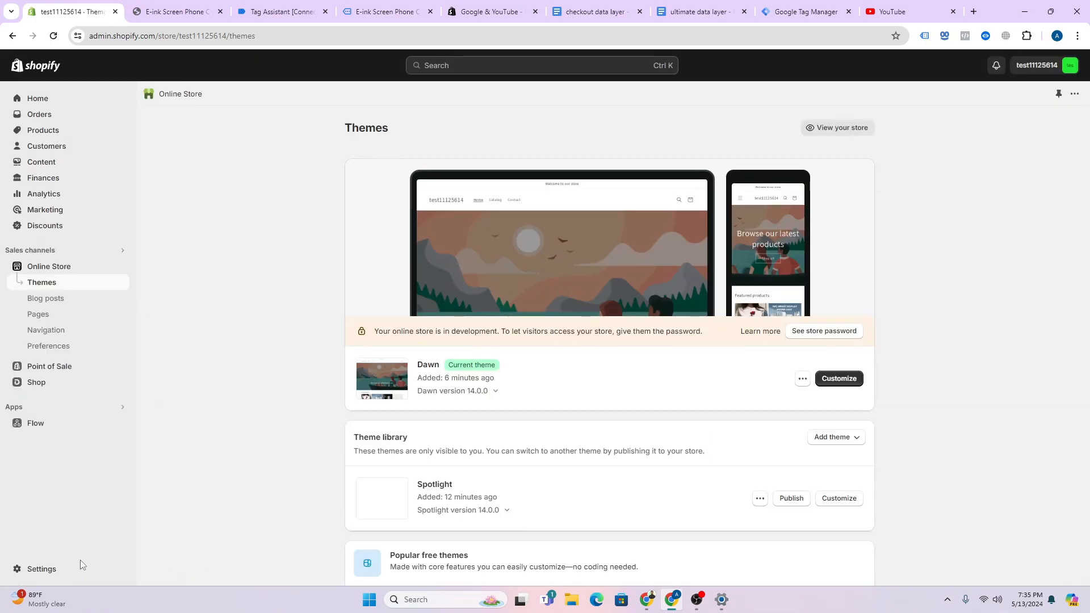
- Open Settings > Checkout and look over the Order status page section
click(69, 569)
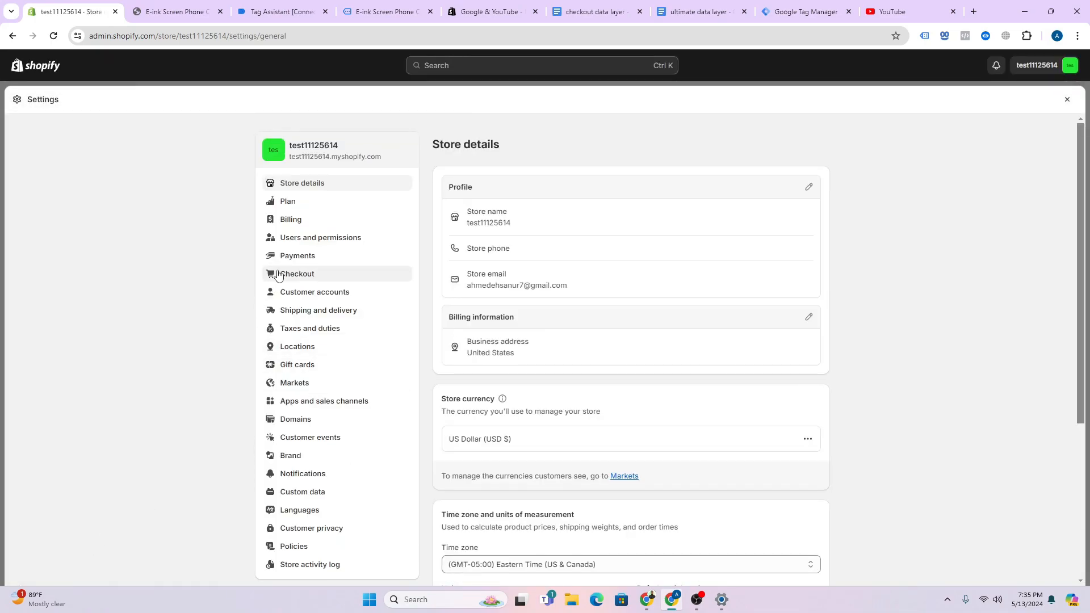
click(280, 273)
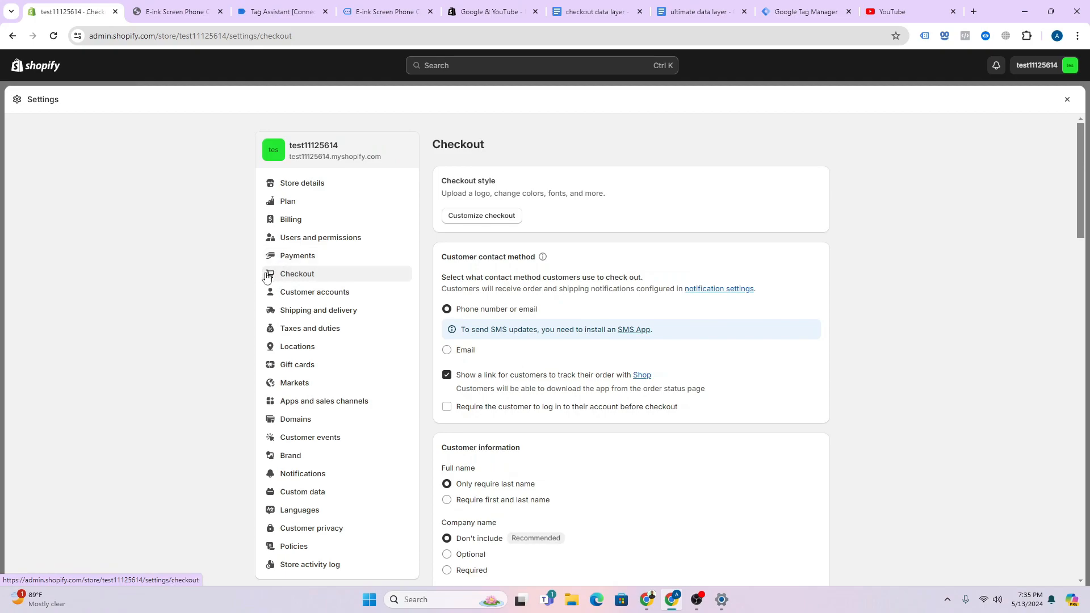
scroll(585, 312, down, 15)
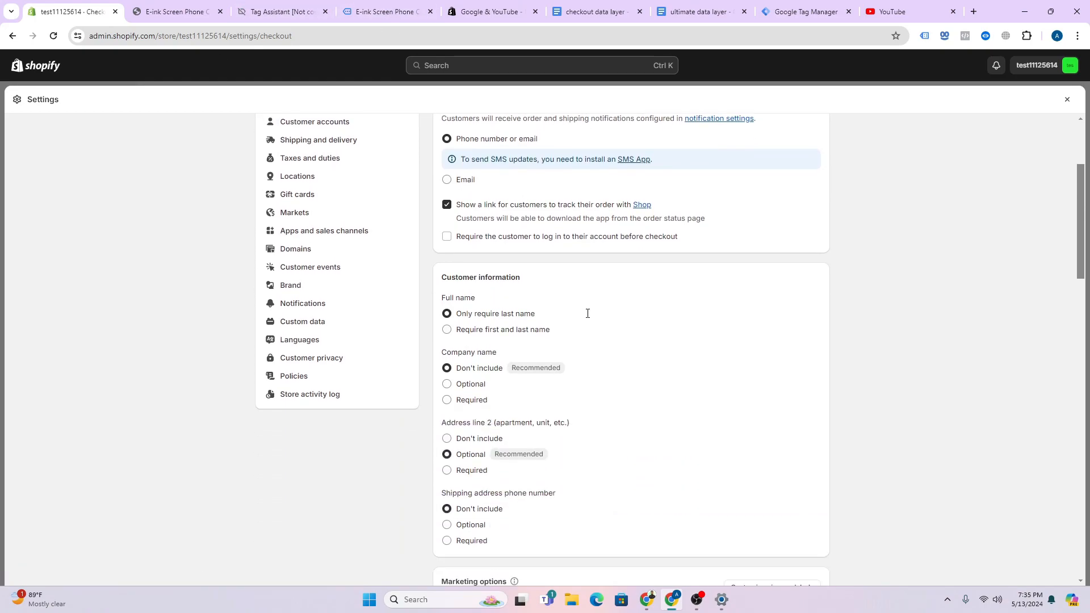
scroll(521, 335, down, 7)
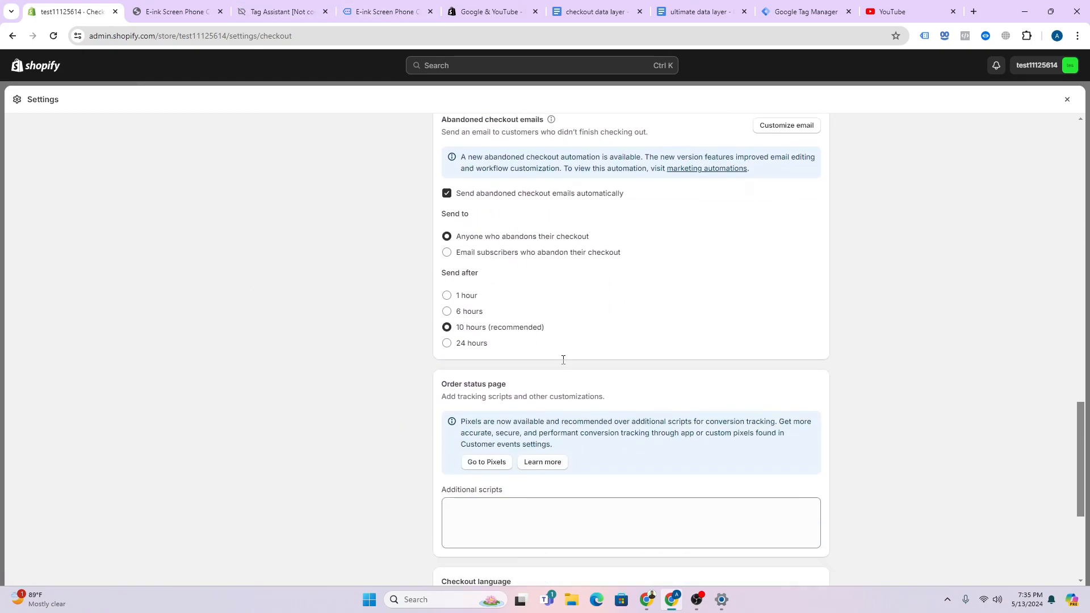
click(1067, 100)
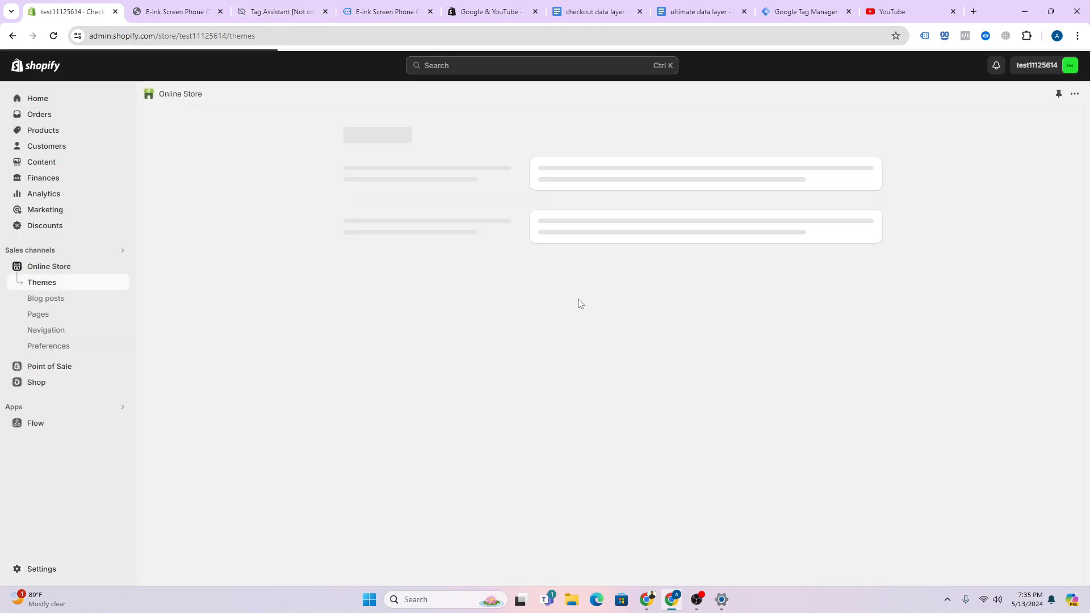
scroll(471, 287, down, 3)
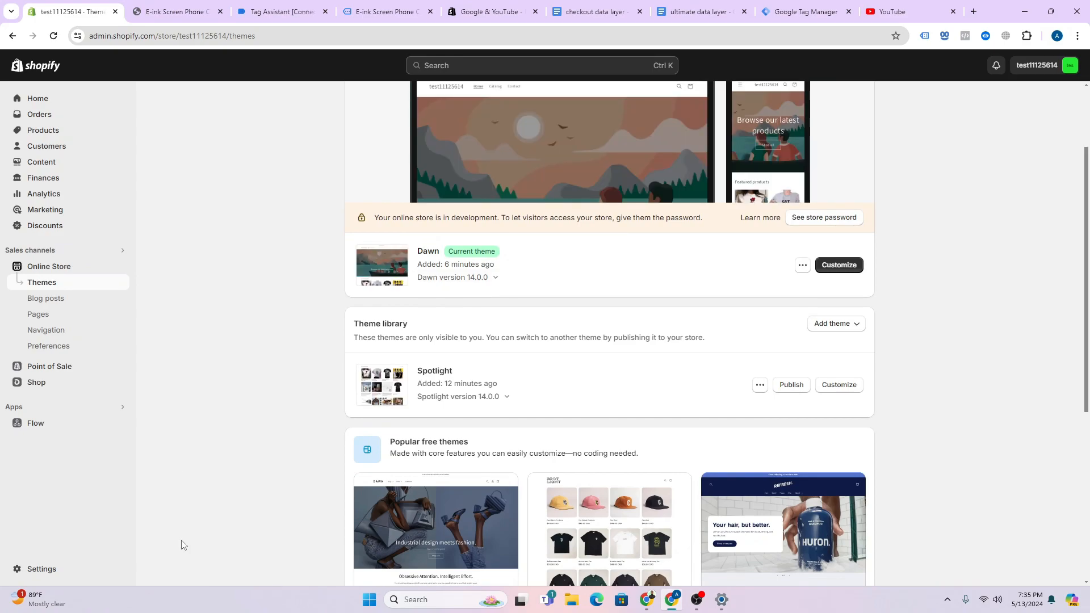
- Reopen Checkout settings and bring up the 'checkout data layer' Google Doc
click(76, 575)
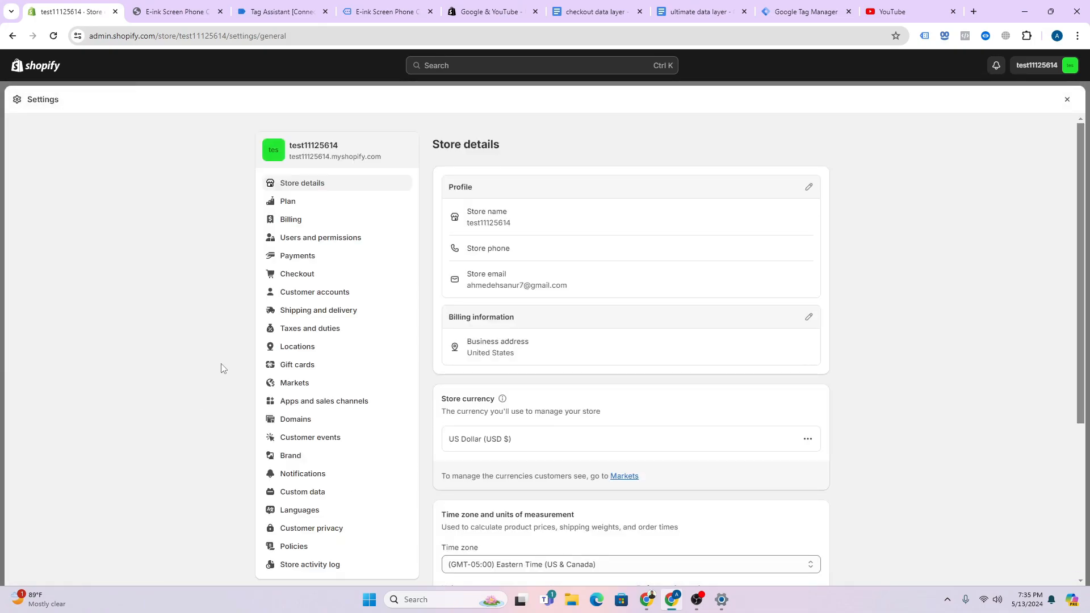
click(302, 275)
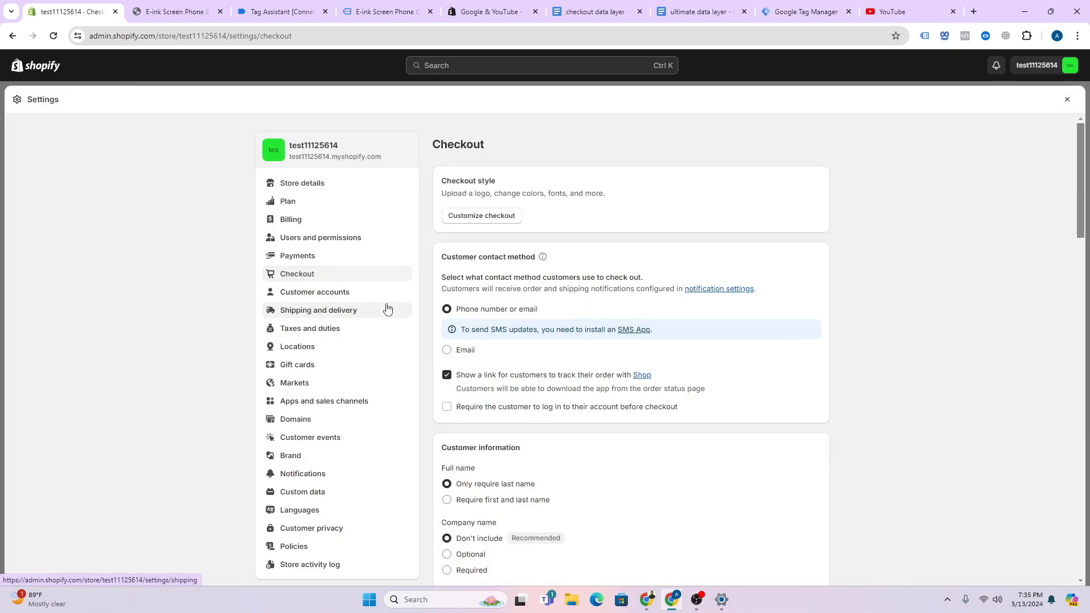
click(595, 12)
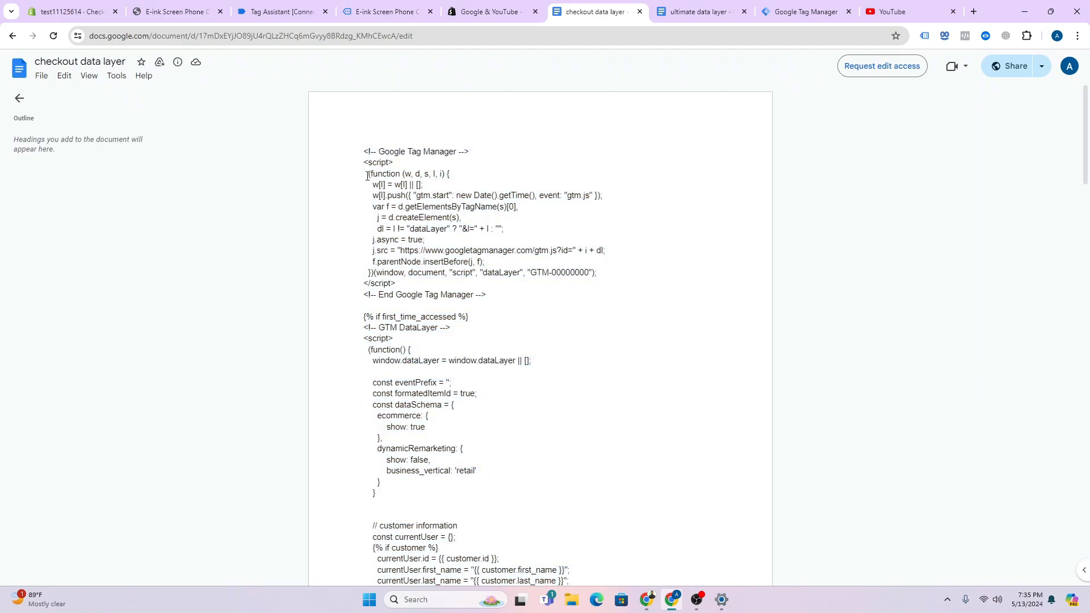
- Paste the checkout data layer code into the Order status page's Additional scripts
key(ctrl+a)
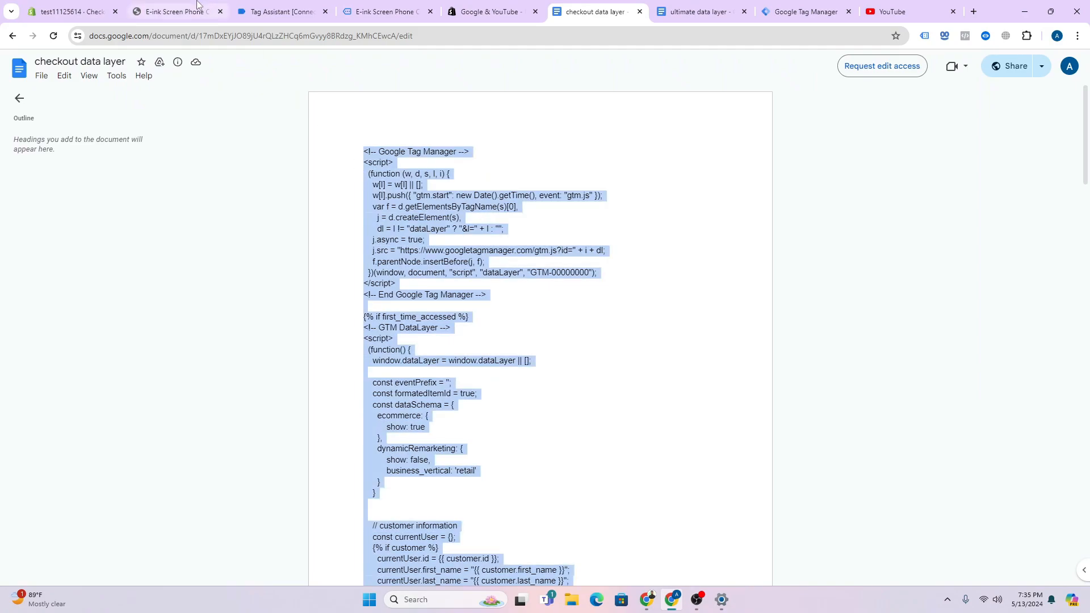
click(65, 11)
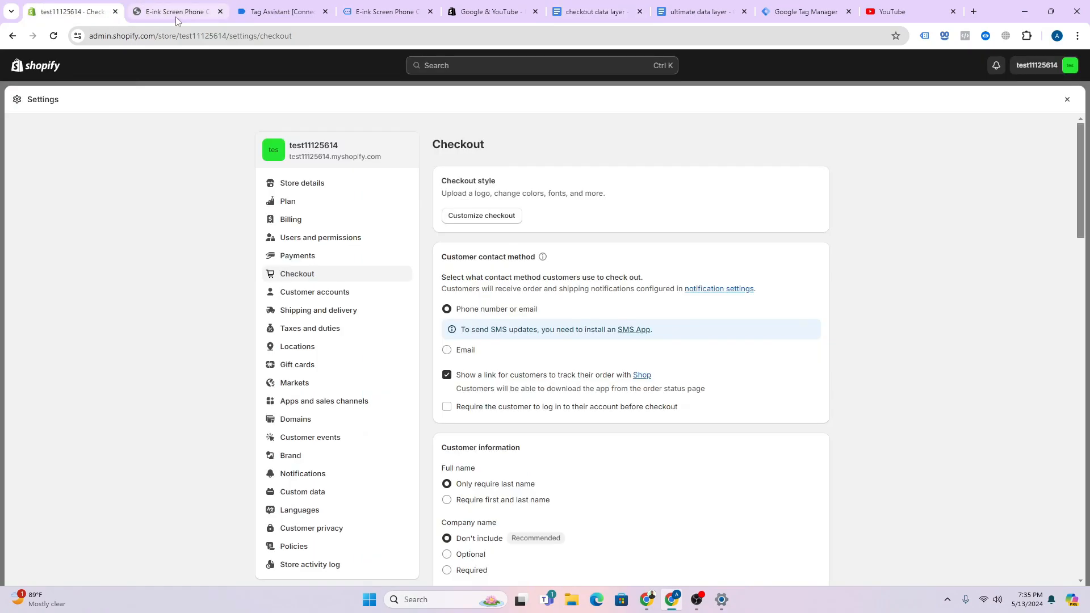
scroll(611, 329, down, 20)
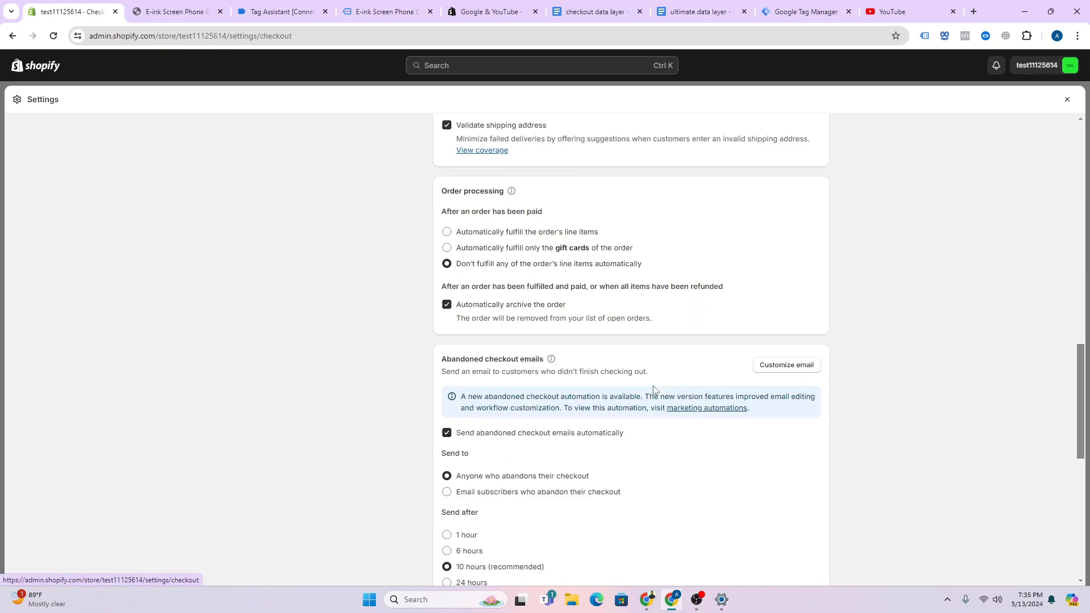
click(527, 282)
key(ctrl+v)
scroll(531, 272, up, 5)
scroll(532, 267, up, 5)
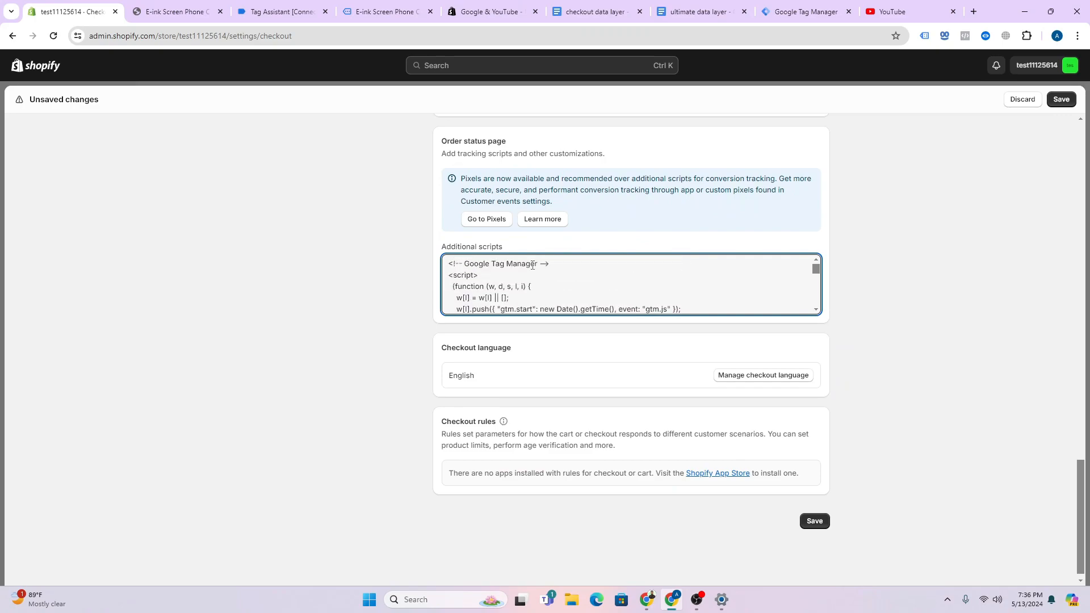
scroll(533, 265, down, 2)
scroll(682, 267, down, 2)
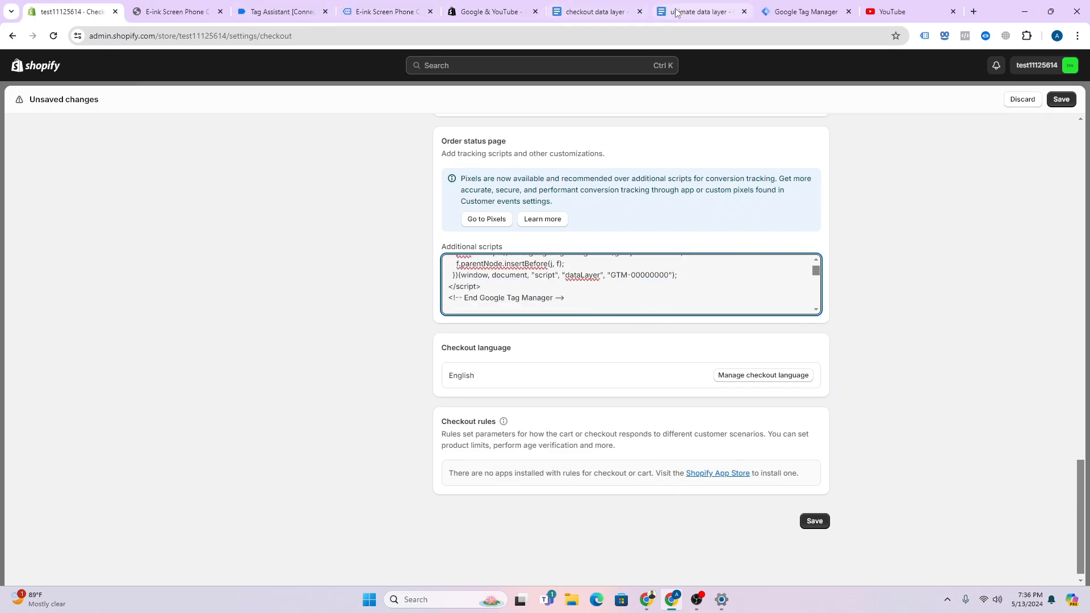
- Replace the 00000000 placeholder with container ID T8B7GD2D from GTM and save checkout settings
click(790, 13)
click(822, 99)
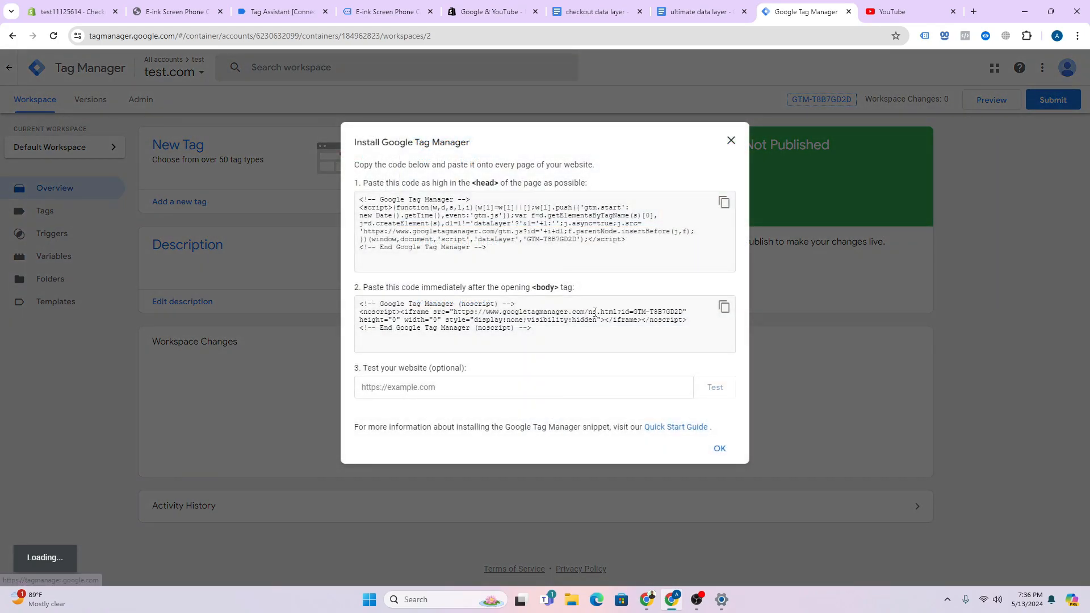
double_click(546, 239)
right_click(547, 239)
click(562, 251)
click(47, 17)
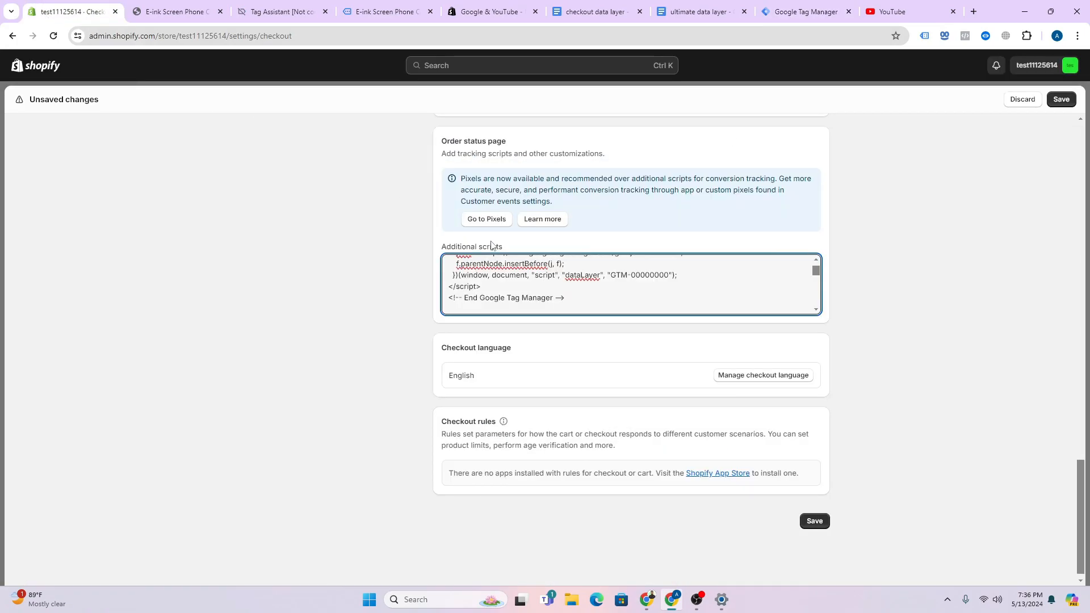
double_click(645, 275)
right_click(645, 275)
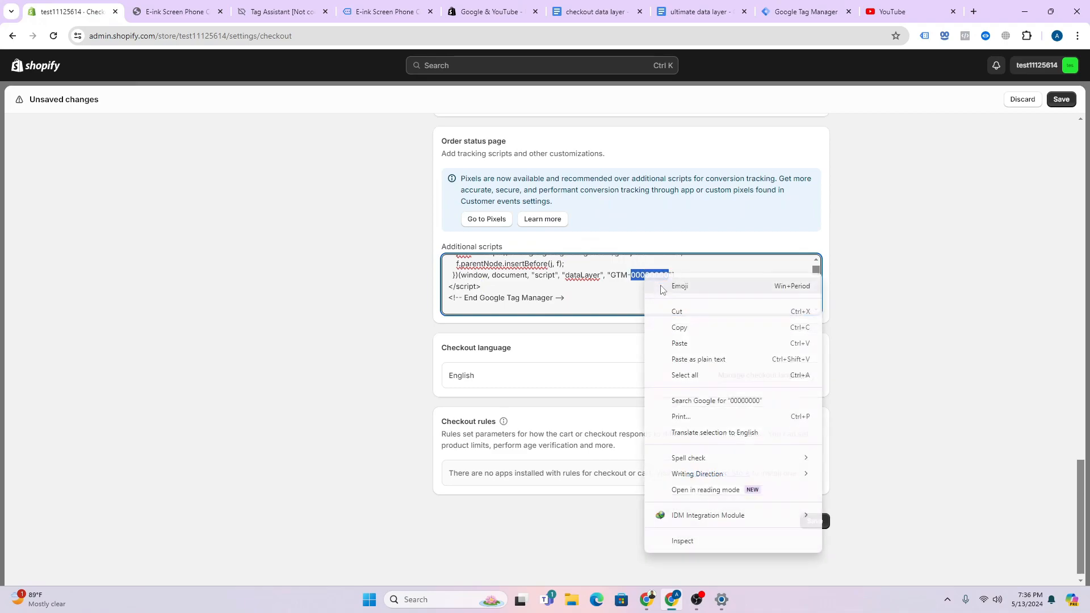
click(681, 343)
click(822, 524)
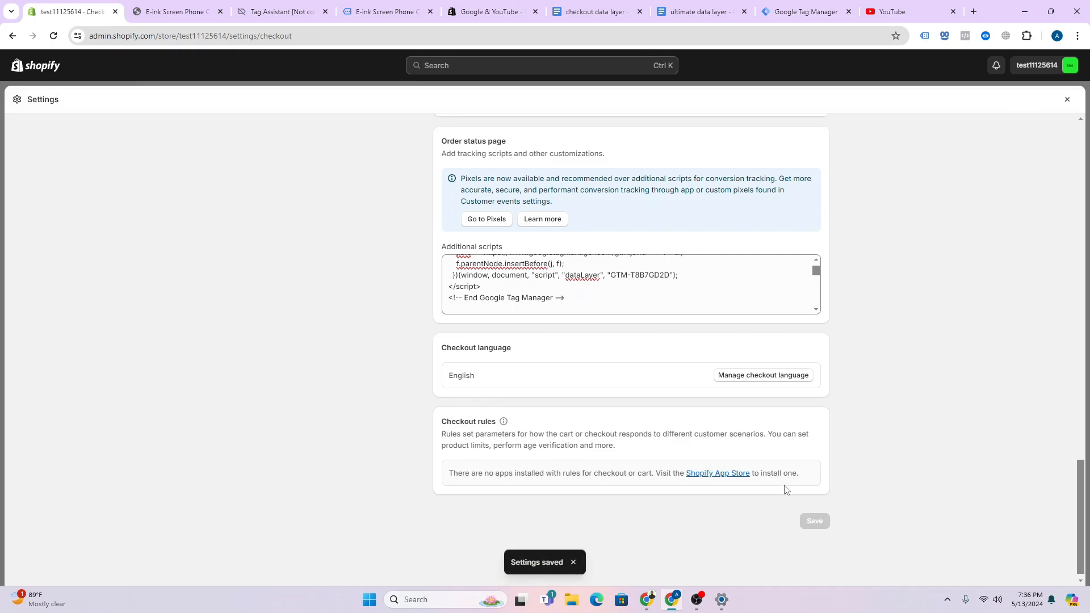
- Close the old E-ink store page, clear Tag Assistant's recorded events and reopen the store in debug mode
click(1067, 100)
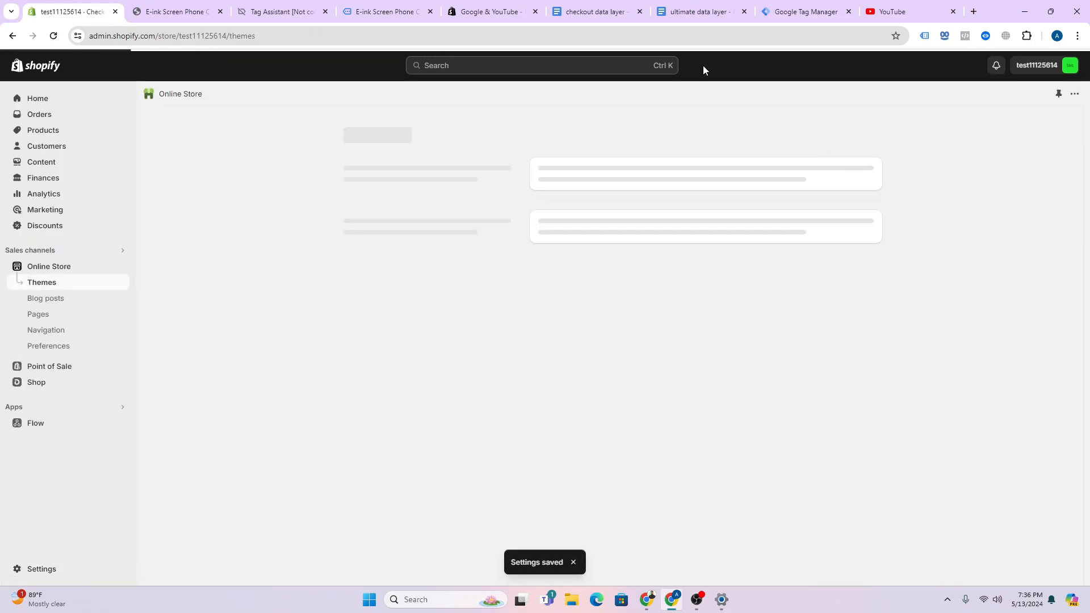
click(807, 7)
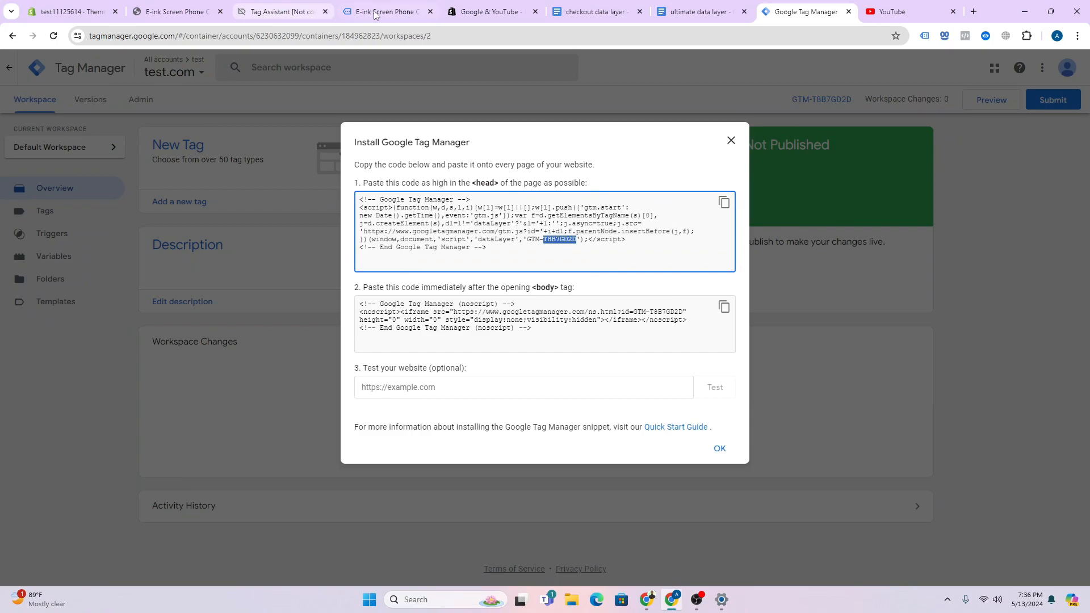
click(430, 11)
click(281, 11)
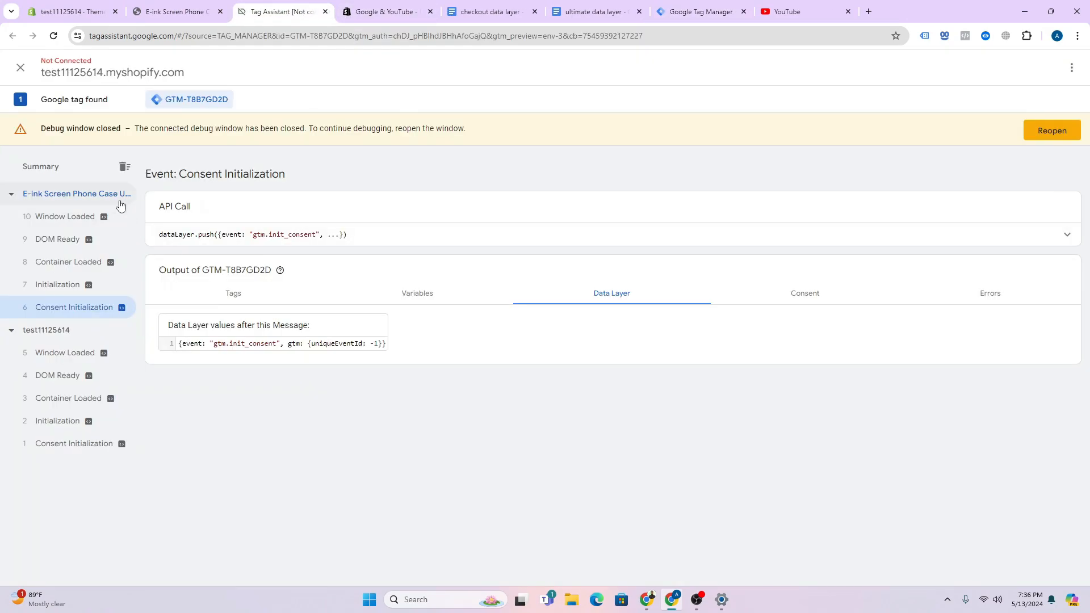
click(124, 167)
click(1064, 129)
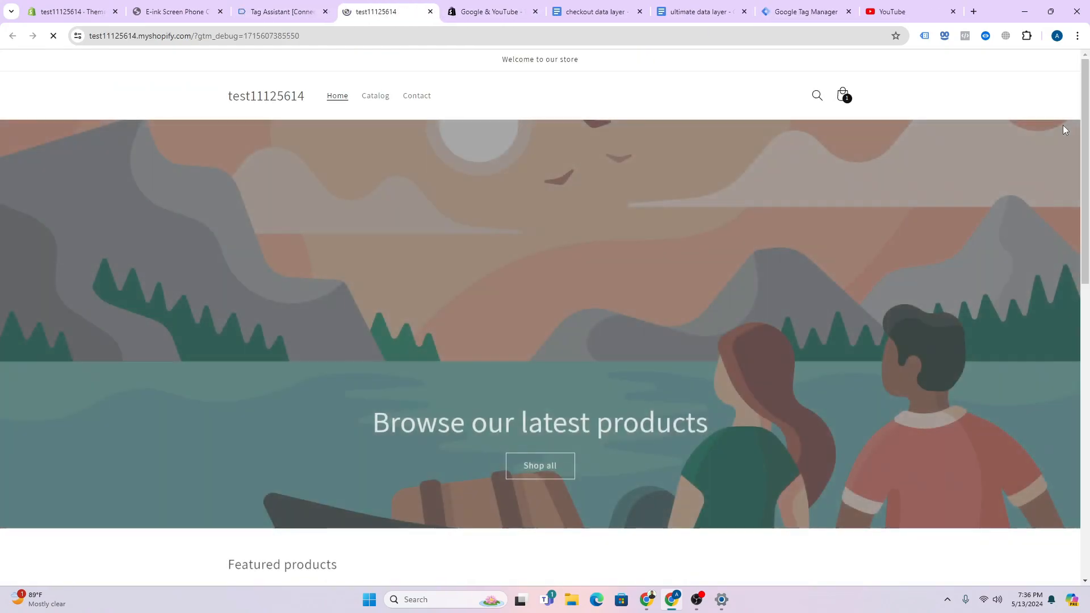
- Test the Cat Mom Tshirt product page for events in Tag Assistant, then close that debug session
scroll(576, 324, down, 8)
click(485, 279)
click(298, 12)
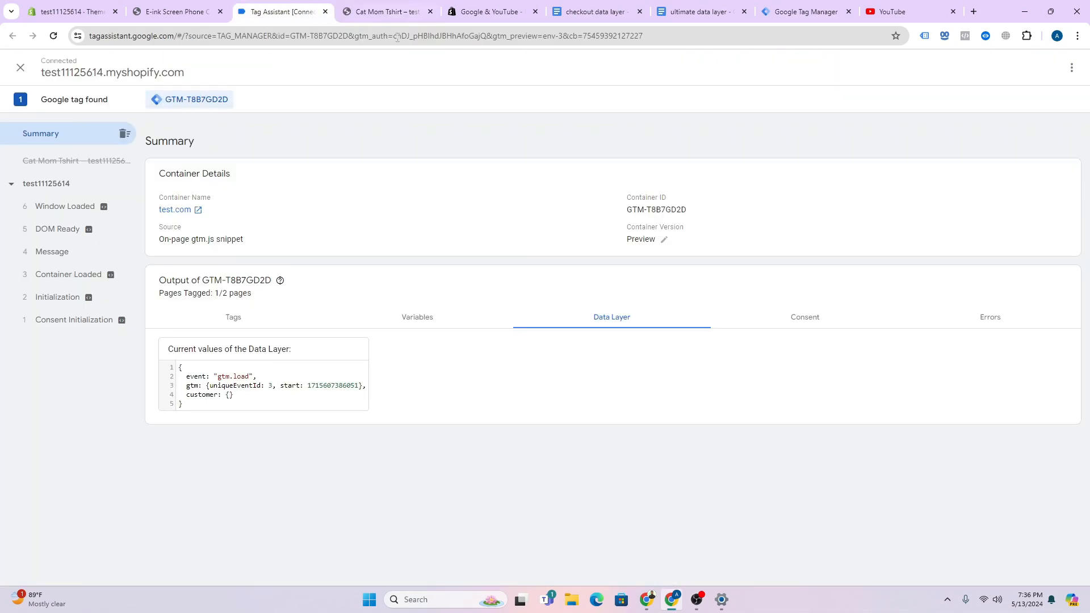
click(378, 13)
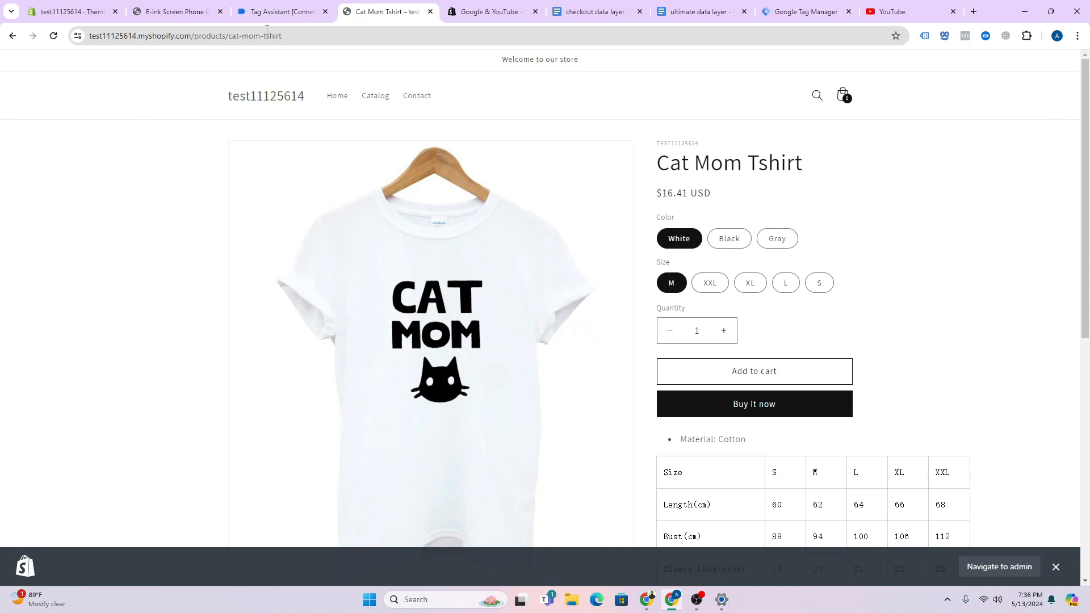
click(52, 36)
click(270, 11)
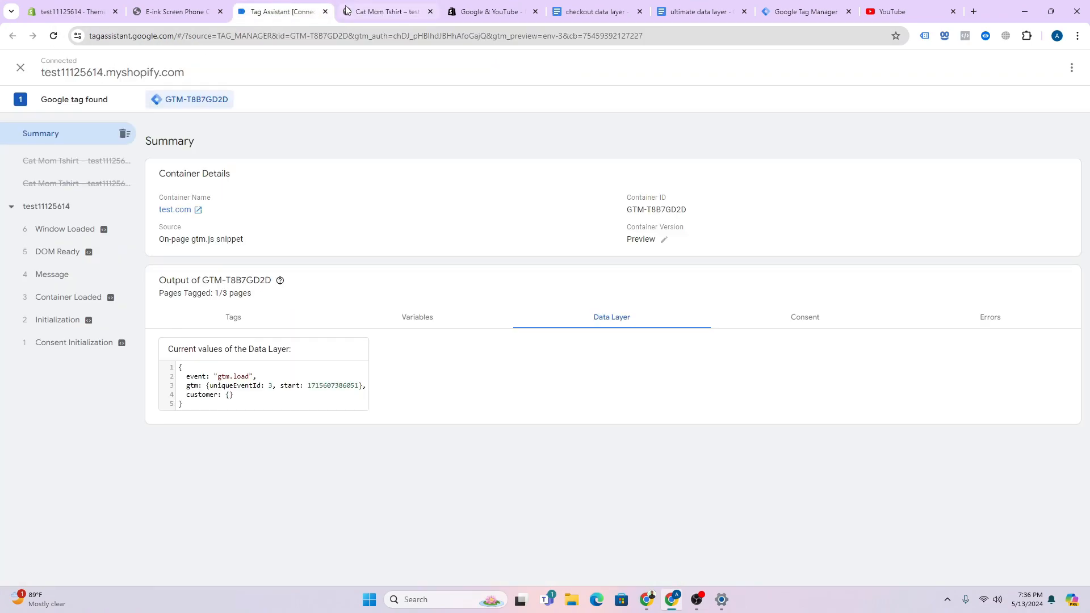
click(344, 10)
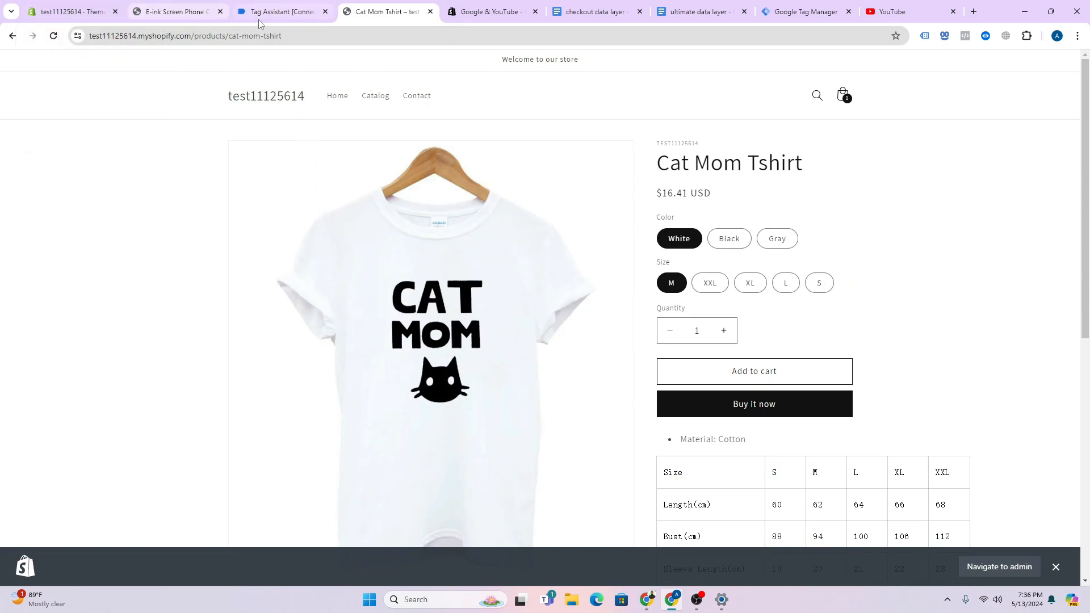
click(325, 11)
click(325, 11)
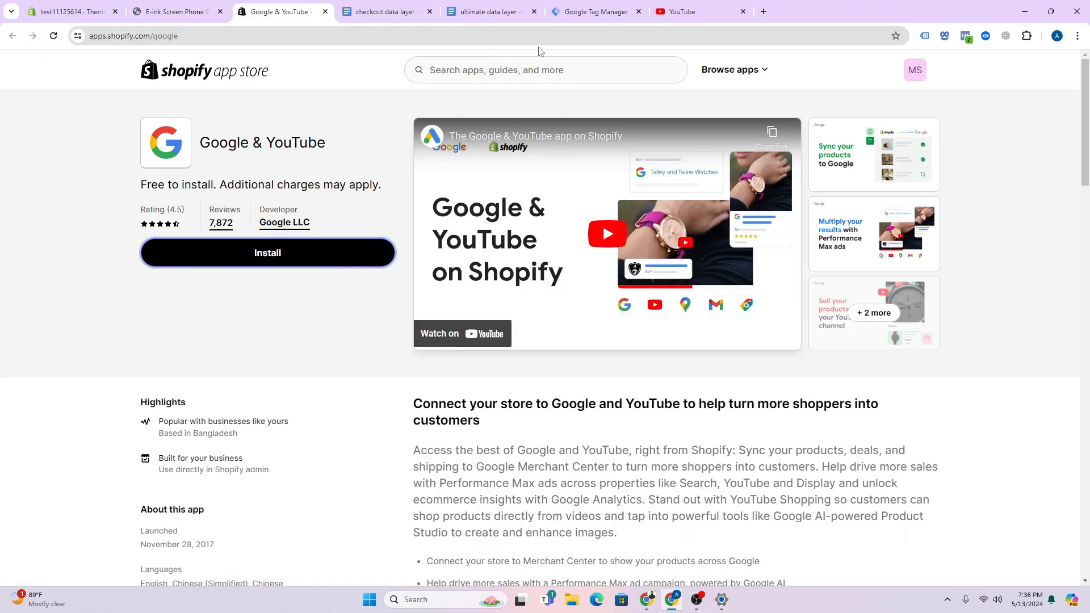
- Start a new GTM preview session connected to the store and open the Electric Coffee Grinder page
click(600, 15)
click(731, 141)
click(999, 99)
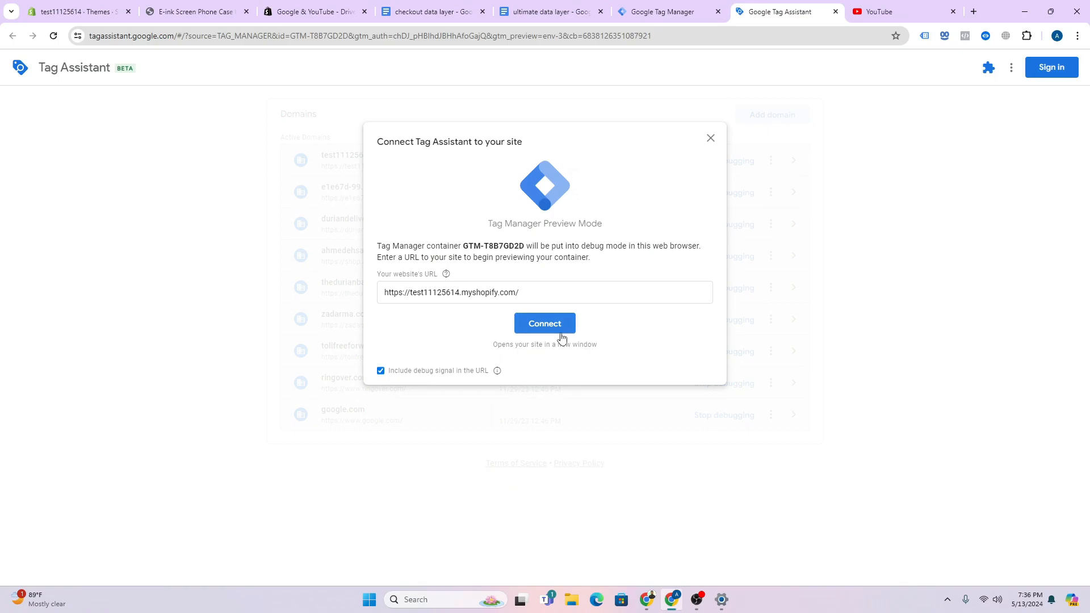
click(557, 329)
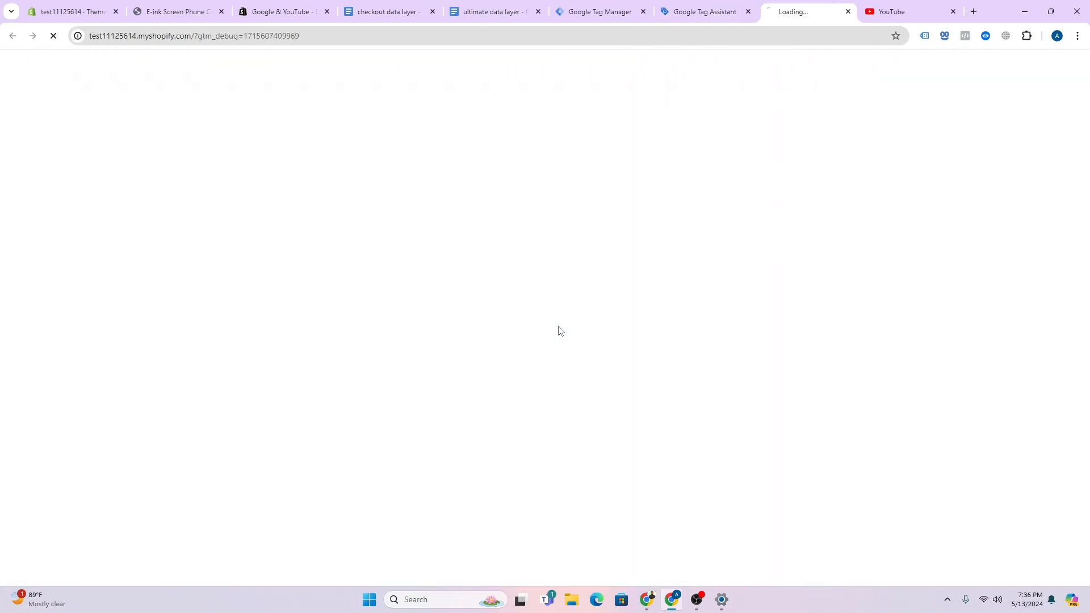
scroll(574, 319, down, 8)
scroll(567, 301, down, 4)
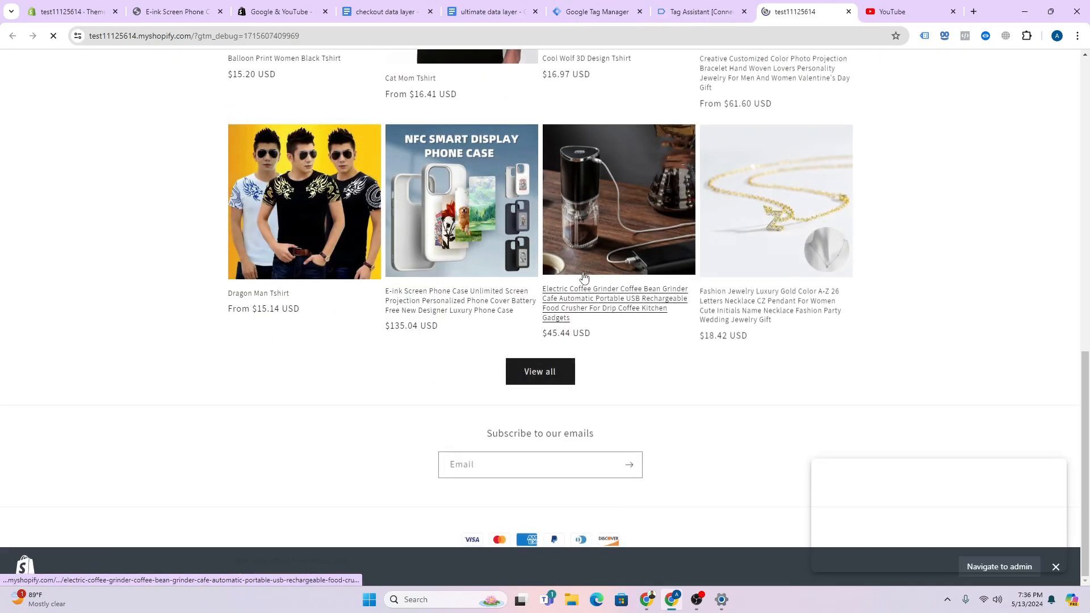
click(555, 288)
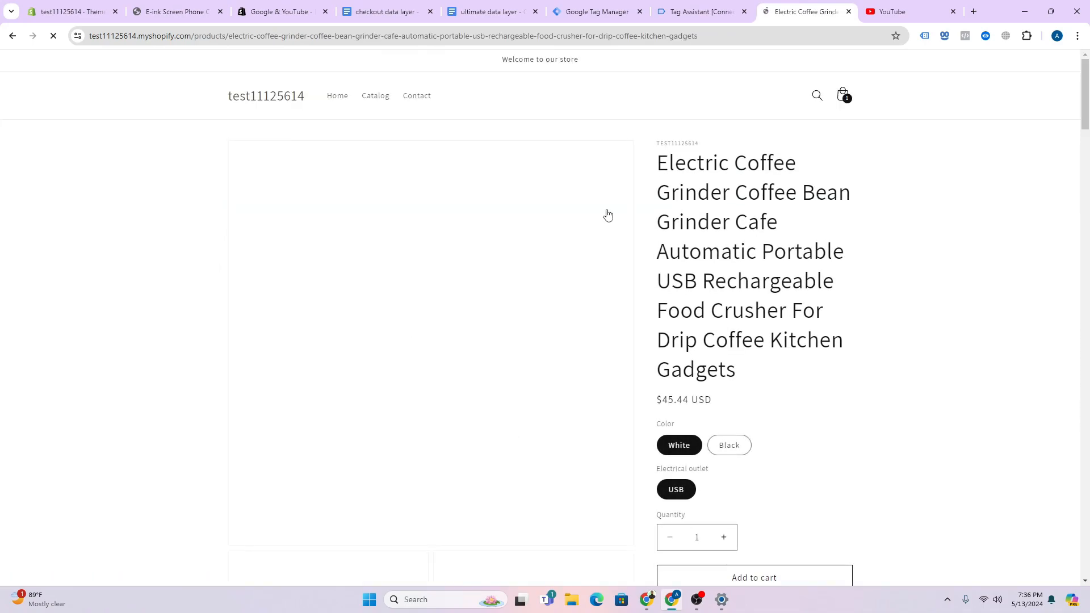
click(725, 10)
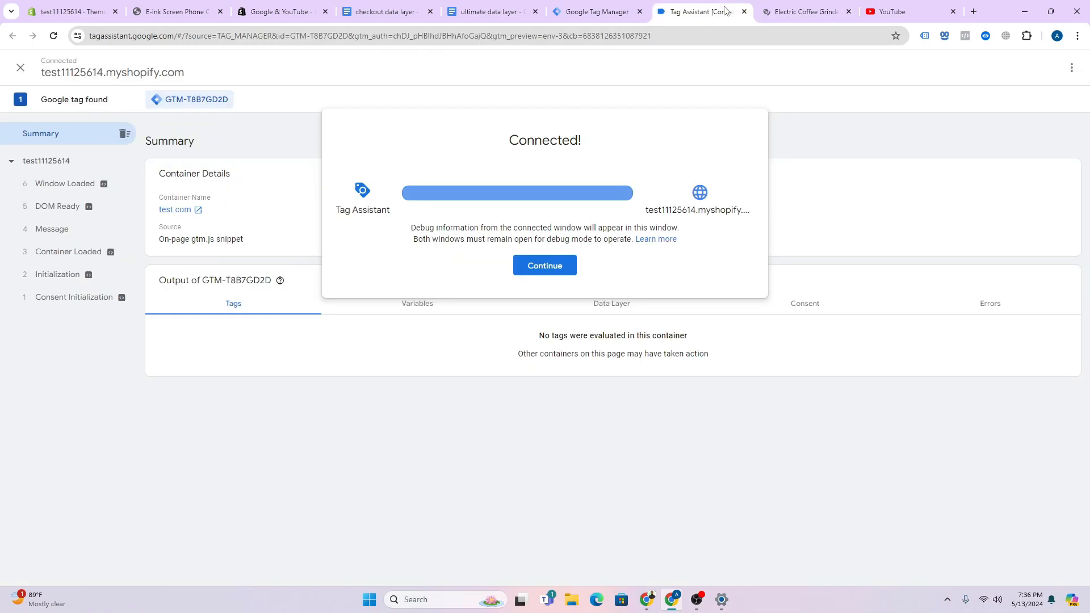
click(544, 266)
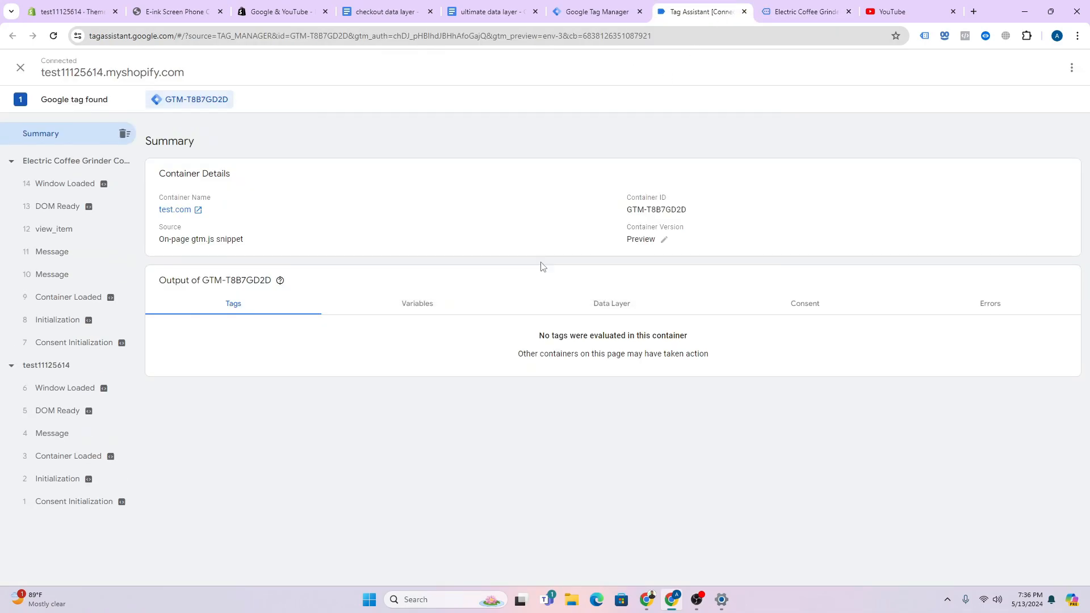
- Inspect the view_item event's data layer, including its currency value, against the grinder product page
click(81, 222)
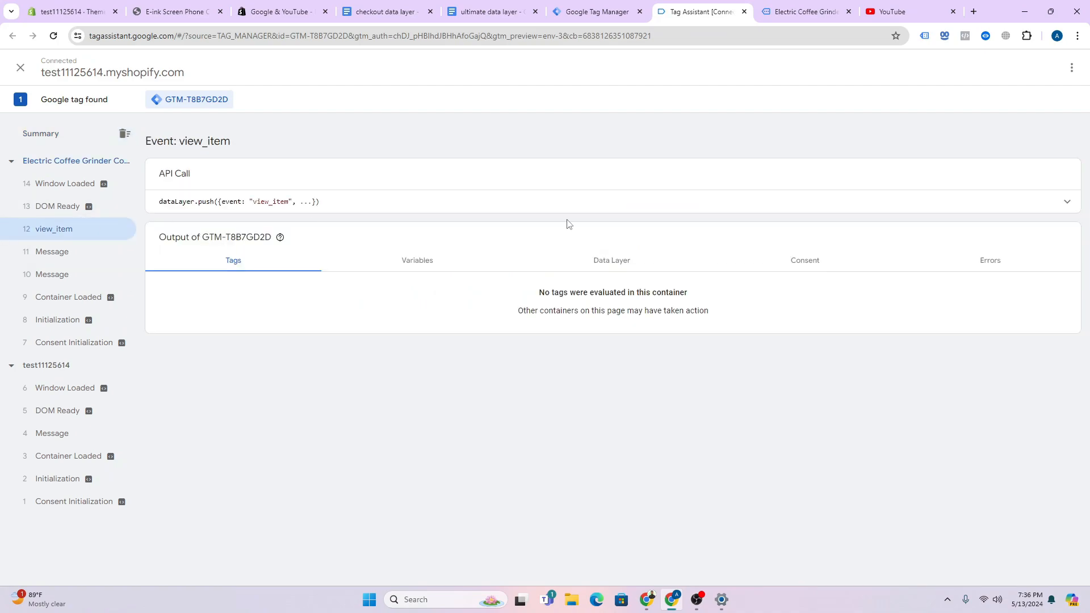
click(623, 268)
drag(212, 359, 308, 423)
click(787, 12)
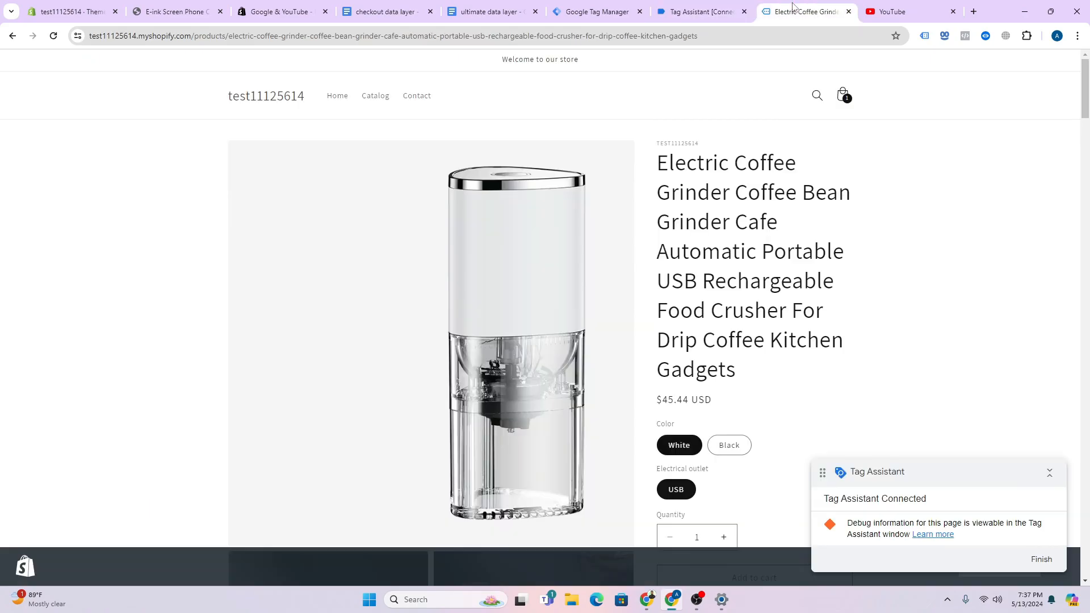
click(721, 8)
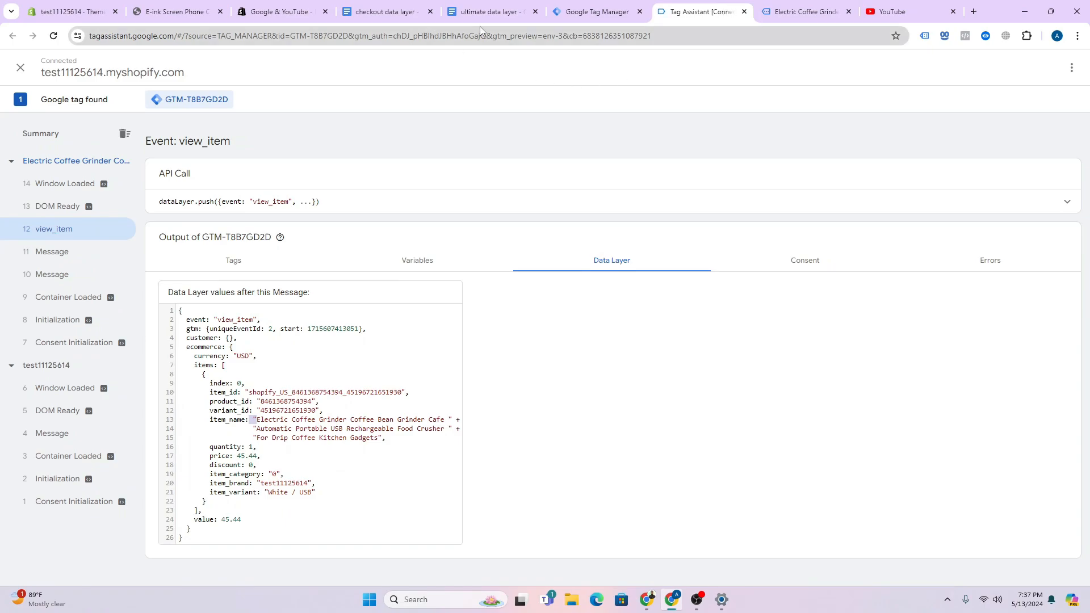
- Add the Electric Coffee Grinder to the cart
click(806, 11)
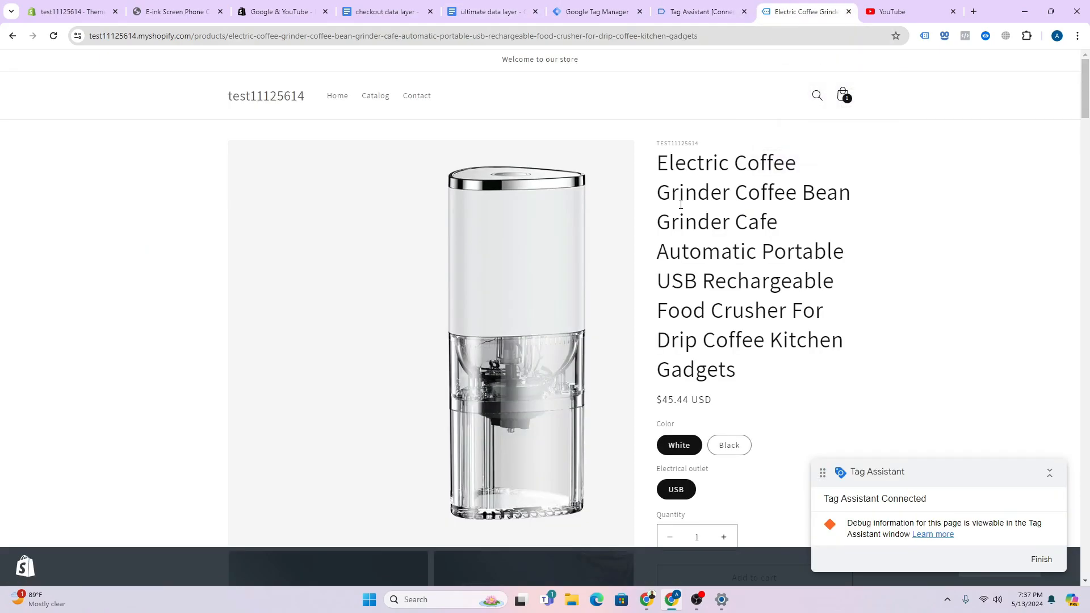
scroll(681, 204, down, 4)
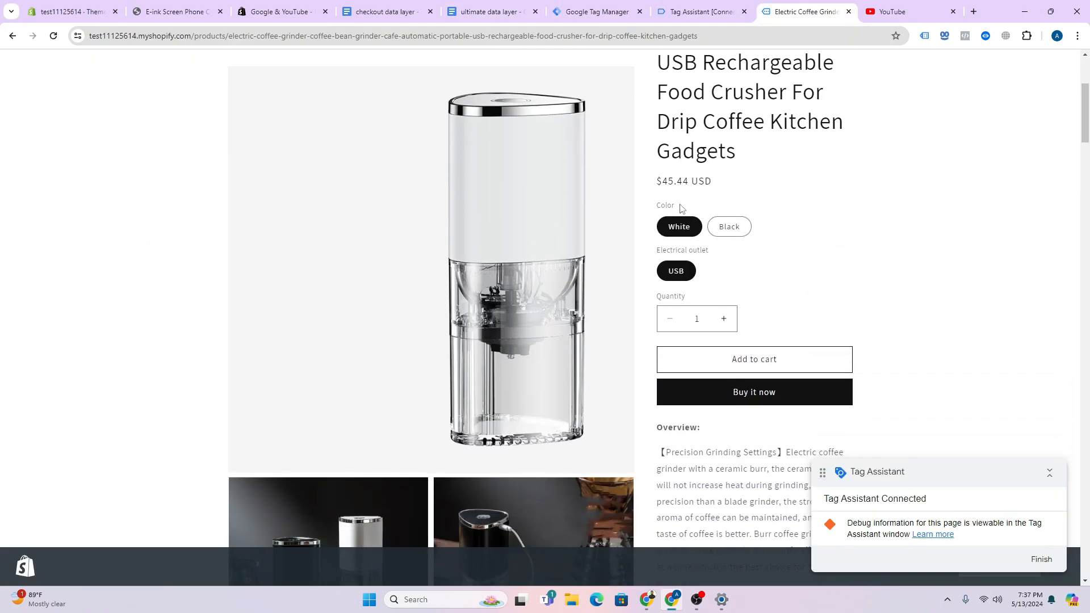
click(715, 365)
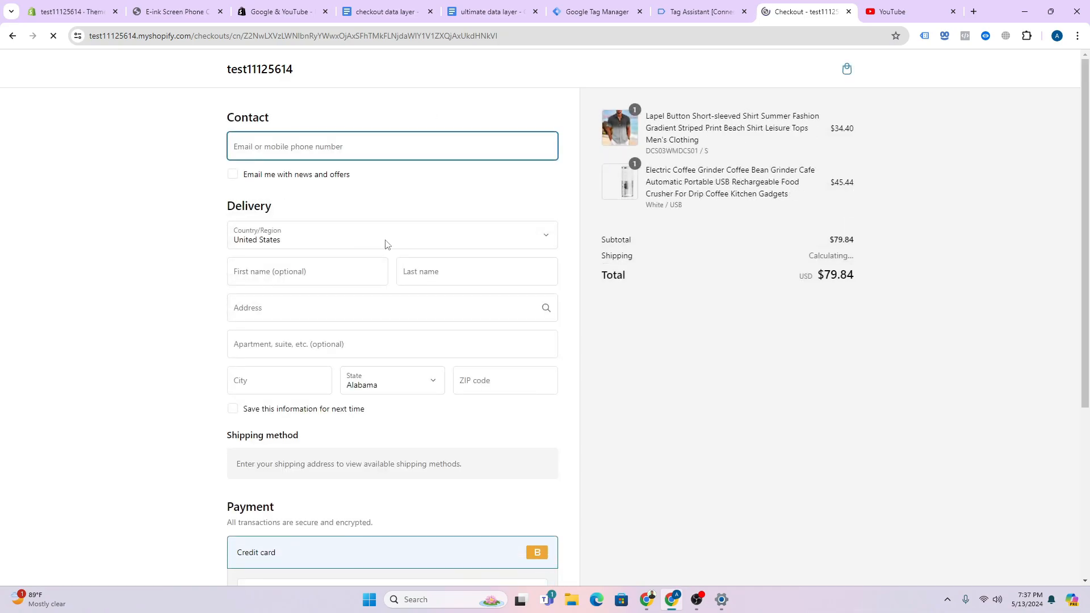
- Autofill the checkout contact, edit the first and last name, and choose an Effingham address
click(292, 145)
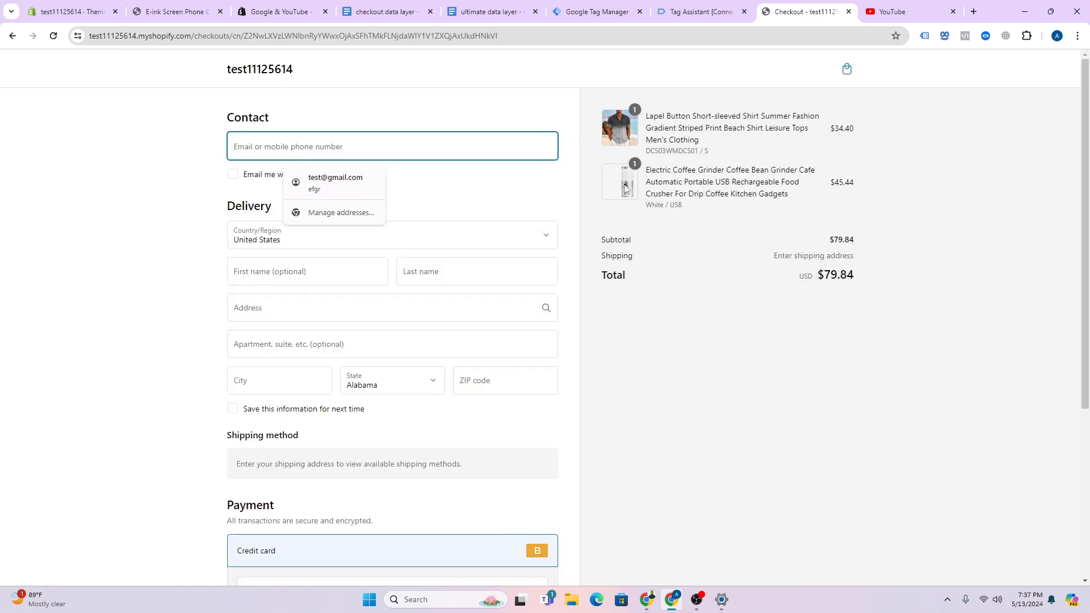
click(335, 182)
click(247, 274)
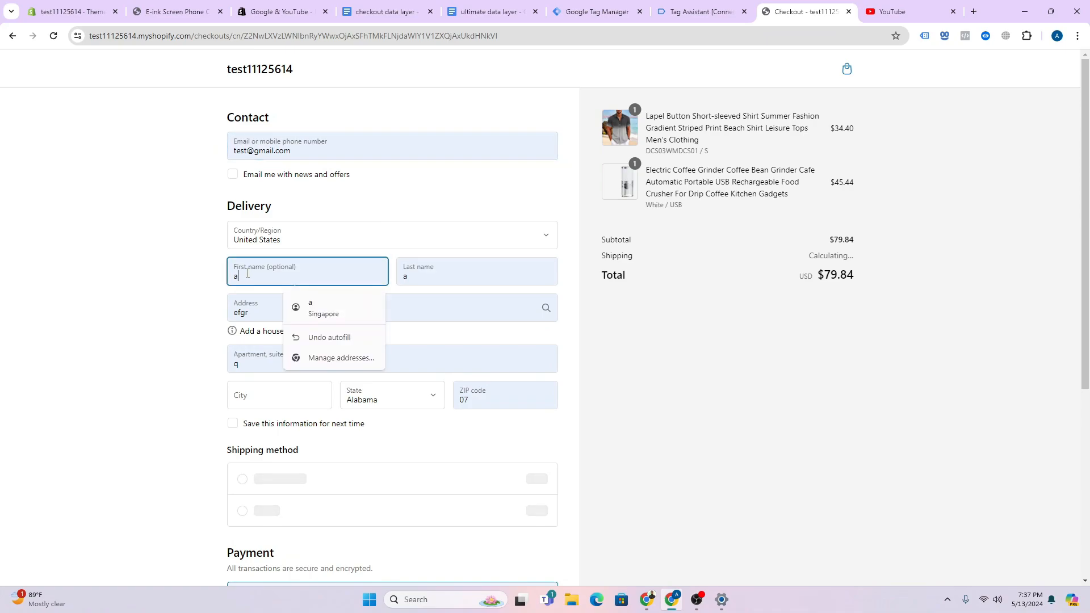
click(412, 278)
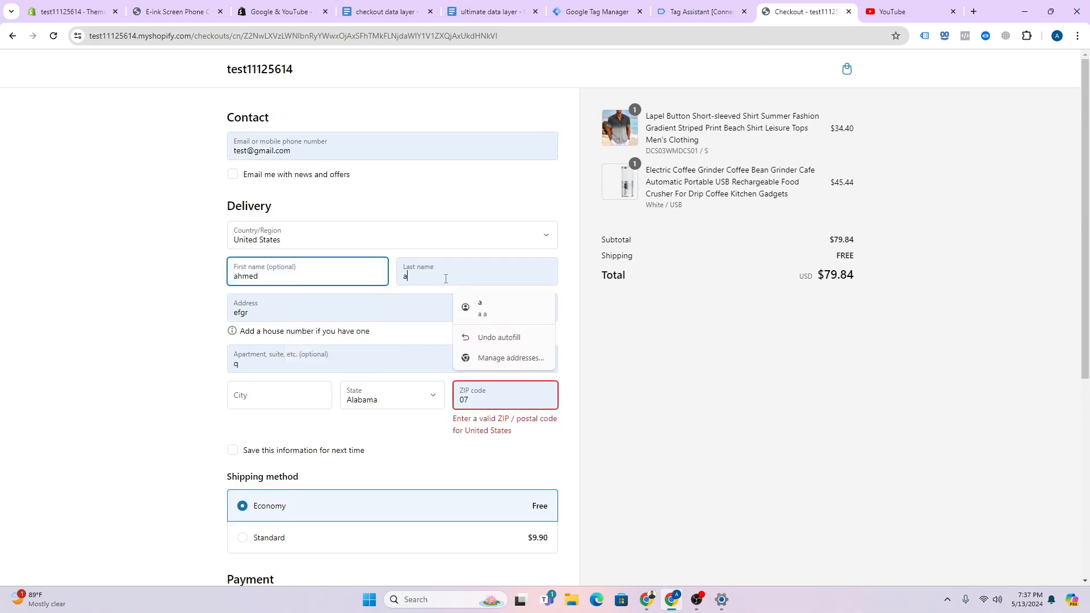
key(BackSpace)
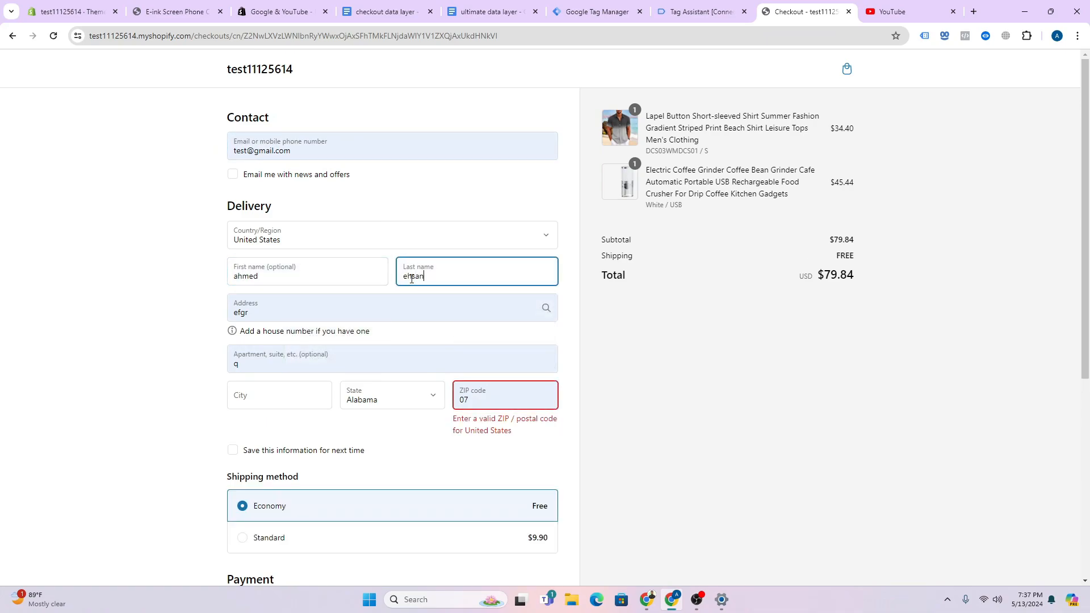
drag(277, 318, 210, 321)
click(279, 312)
key(BackSpace)
key(BackSpace)
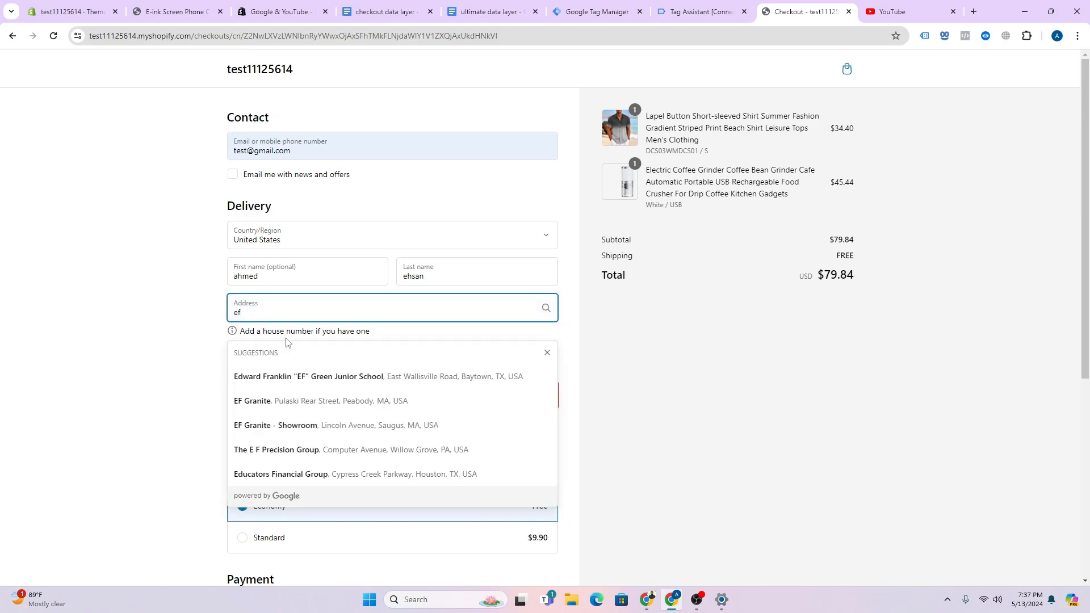
click(299, 382)
- Enter the test card number, expiry and security code, then pay for the $79.84 order
scroll(327, 380, down, 5)
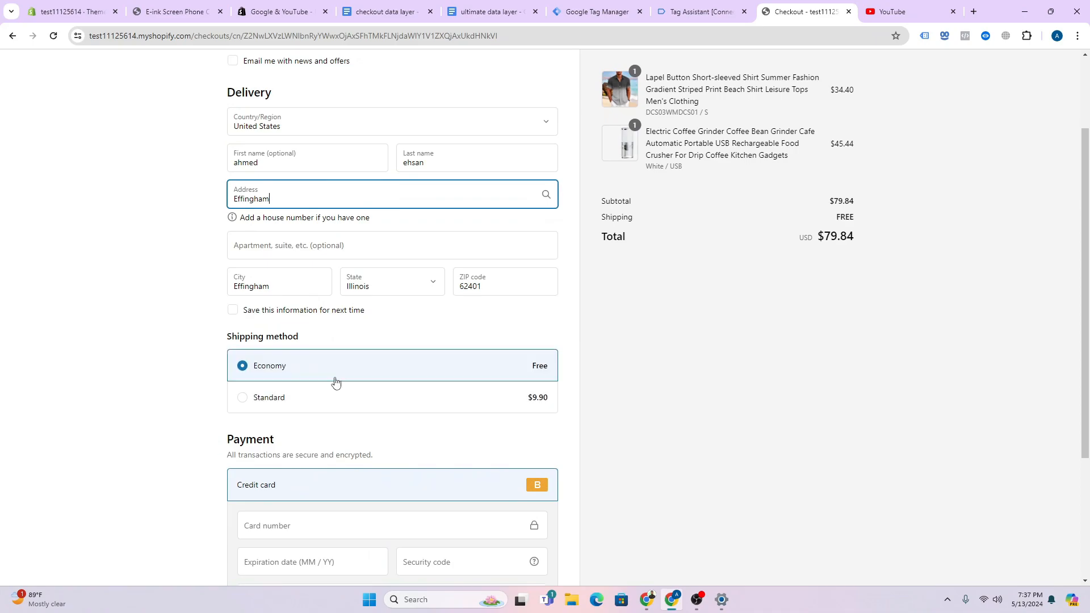
click(273, 360)
text(1)
click(282, 392)
text(12)
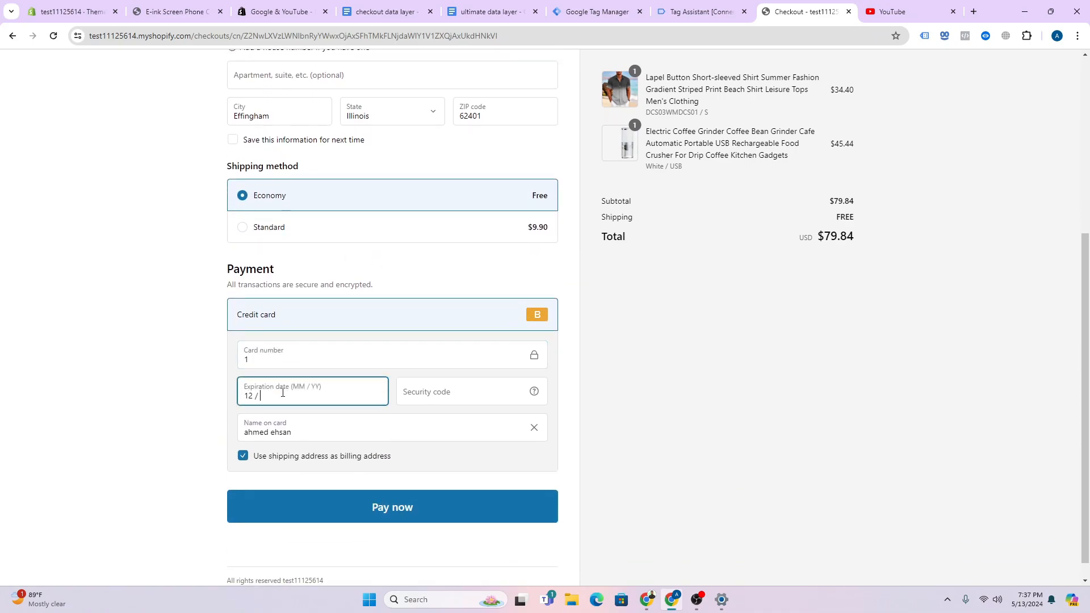
click(404, 392)
text(111)
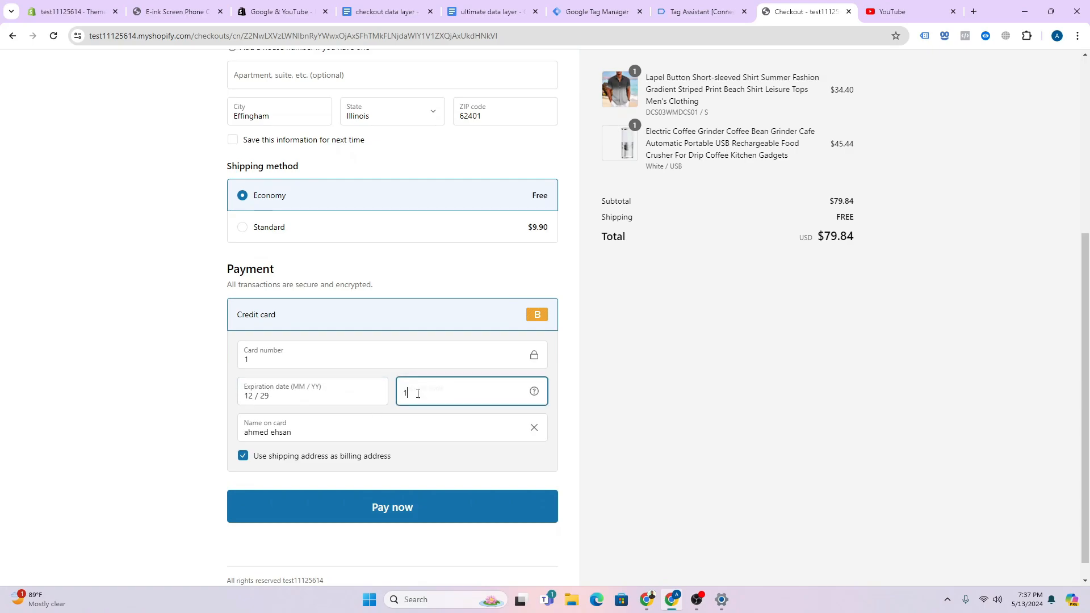
click(466, 518)
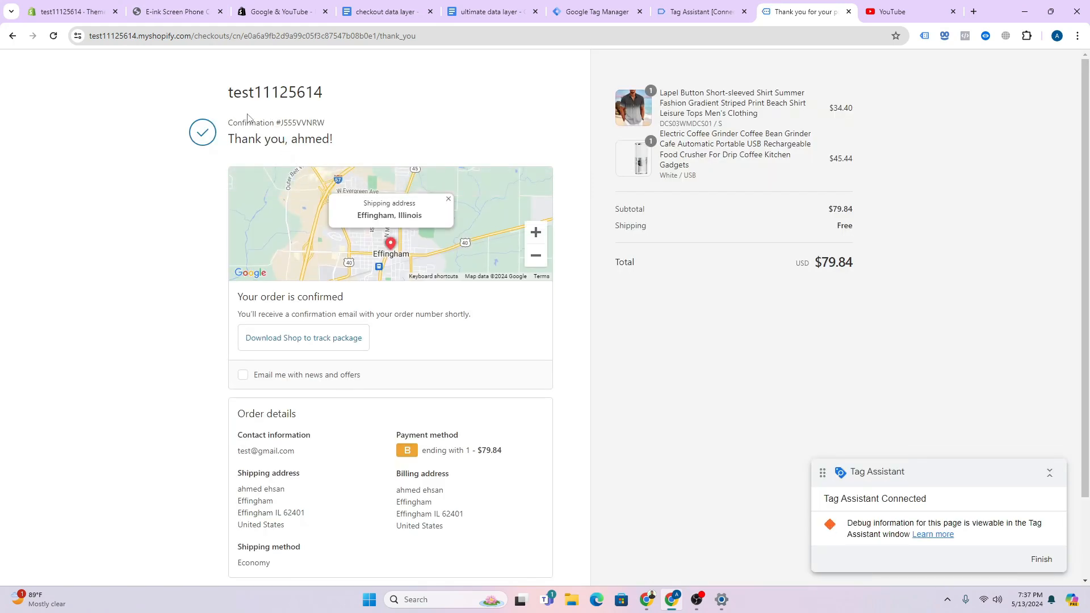
- Open the purchase event's data layer and review the customer block's email and empty phone entries
scroll(225, 196, down, 3)
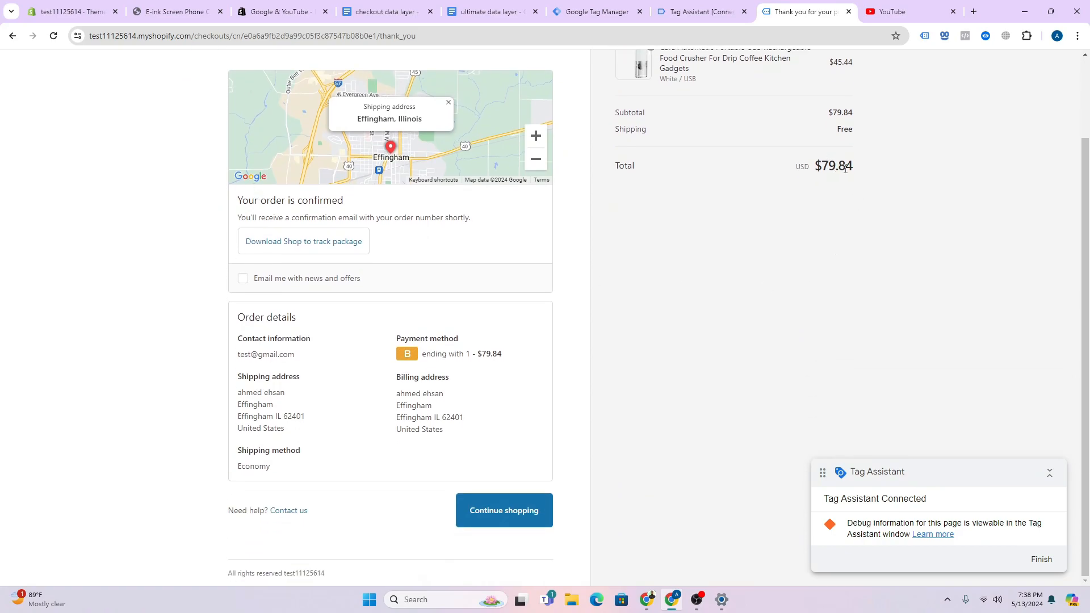
scroll(844, 181, up, 1)
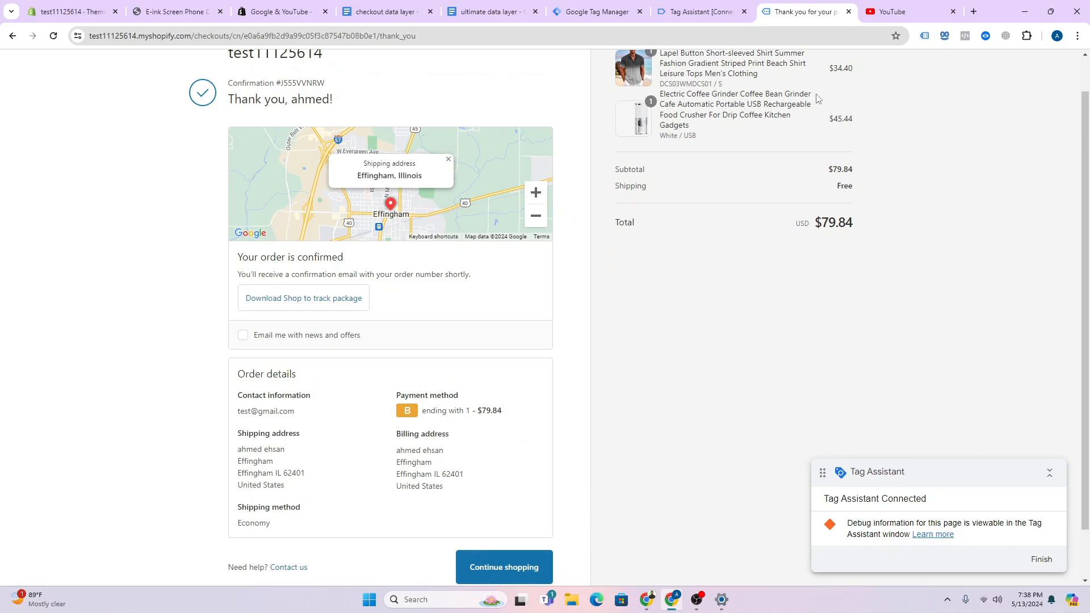
click(731, 16)
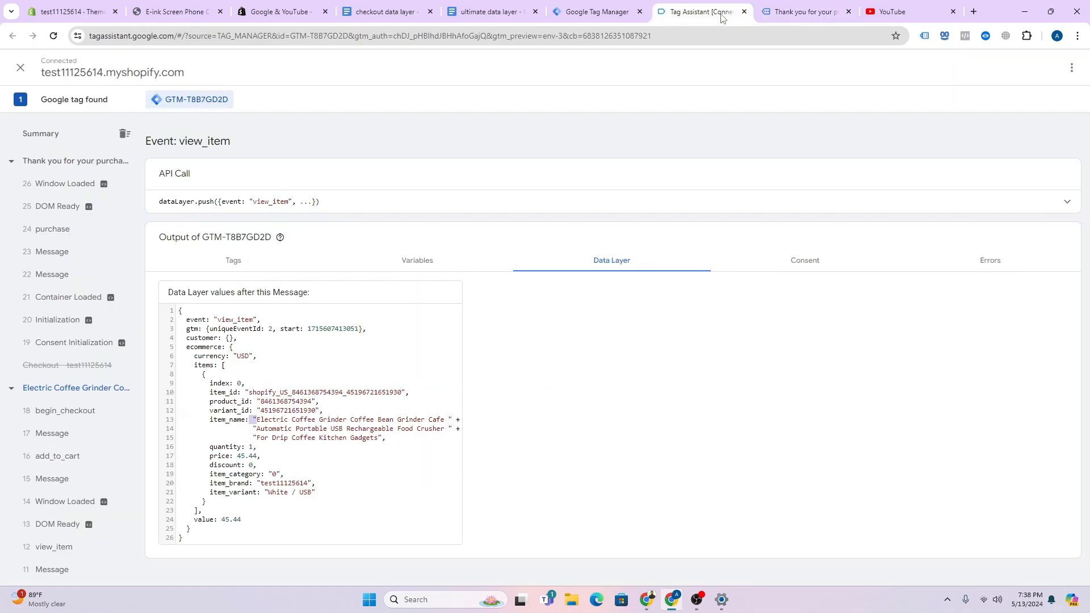
click(48, 239)
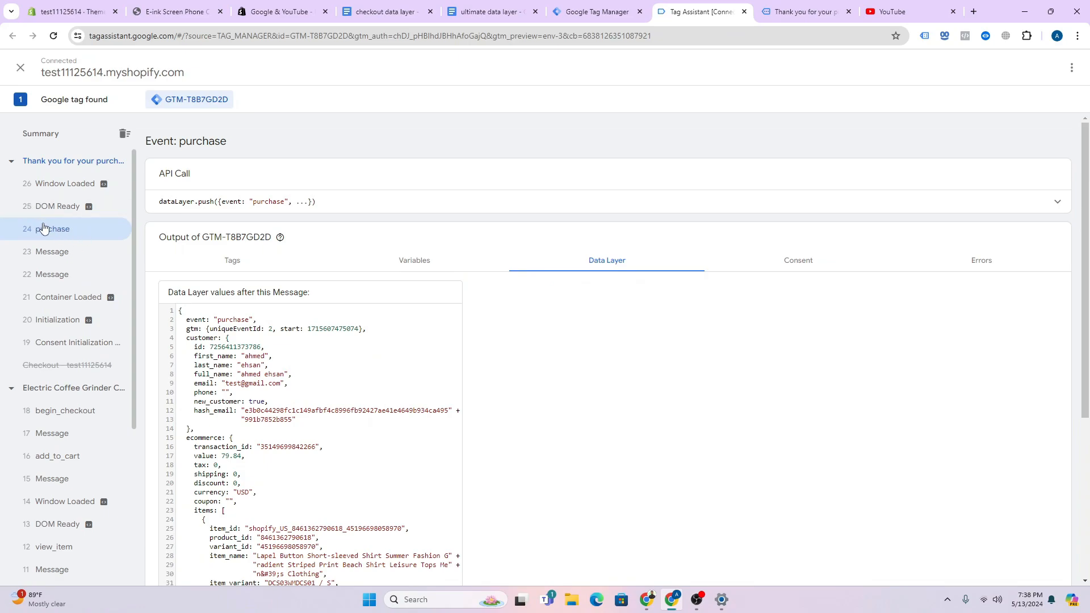
scroll(312, 287, down, 1)
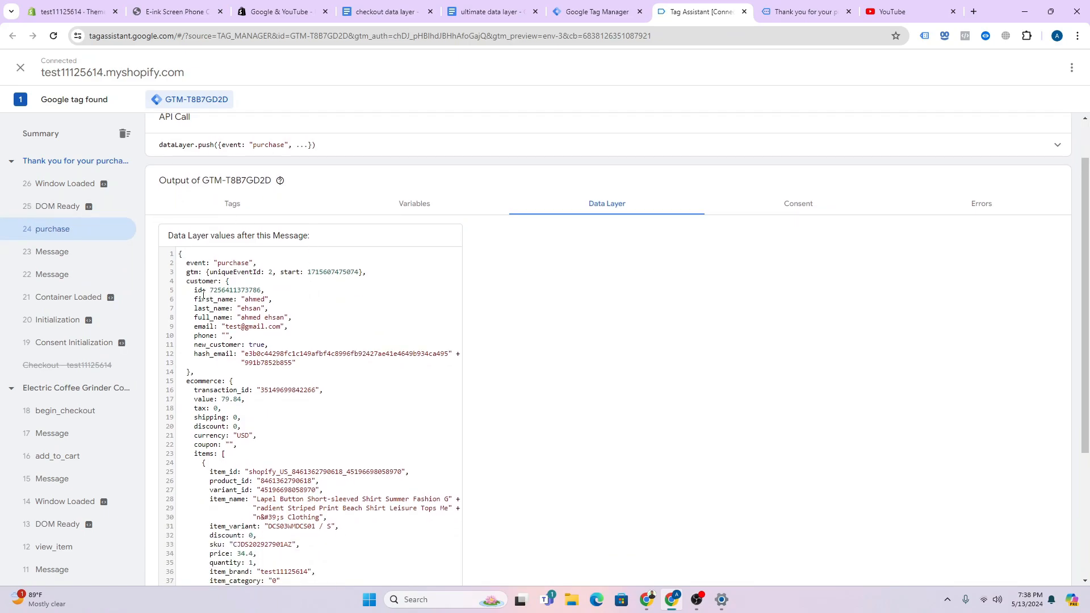
drag(198, 282, 245, 332)
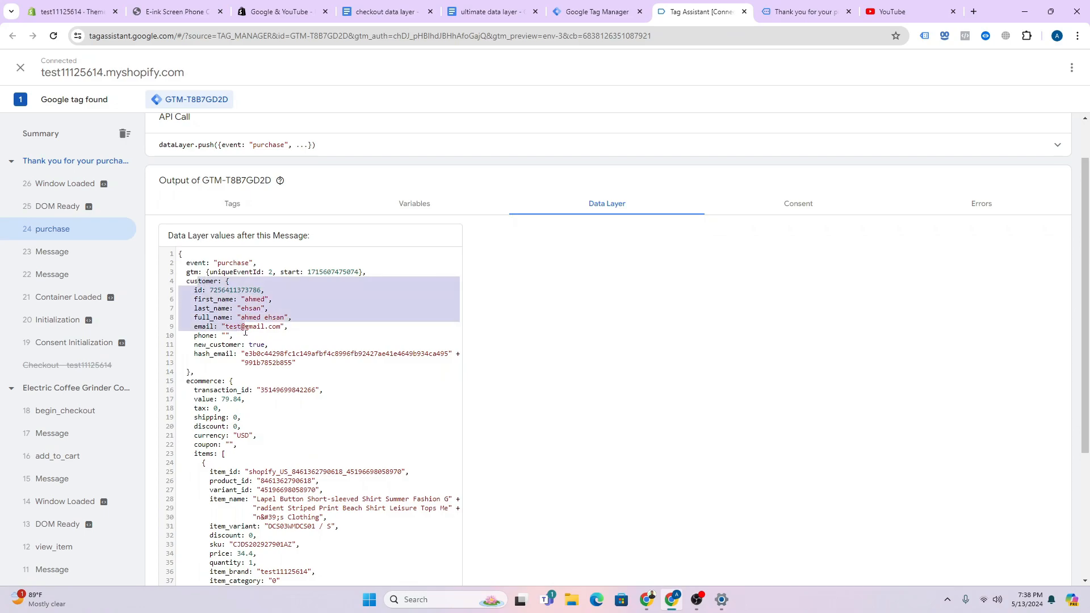
drag(296, 364, 168, 283)
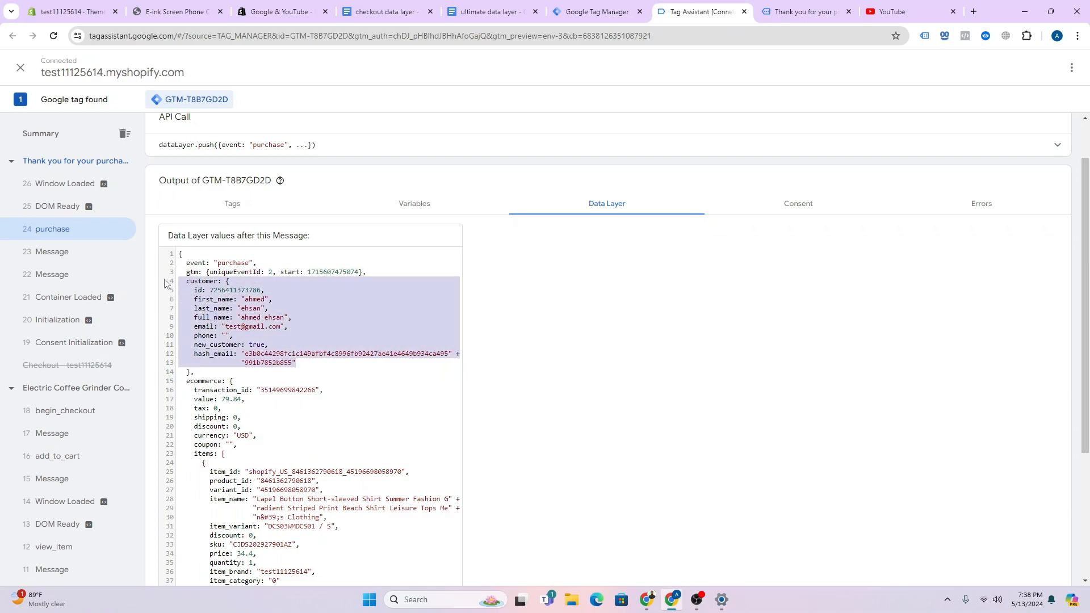
click(240, 337)
drag(237, 338, 198, 339)
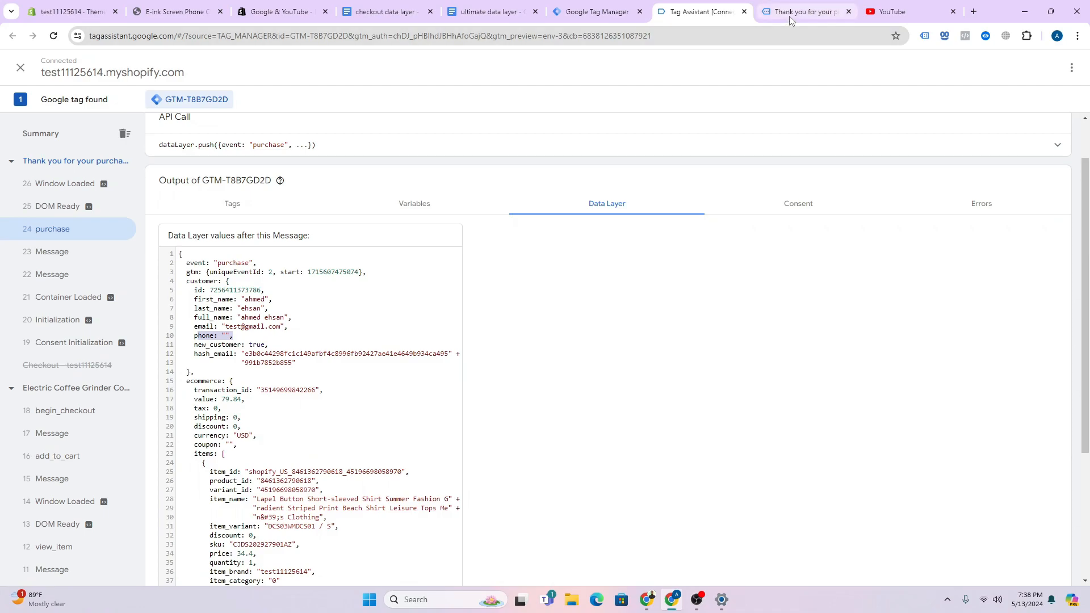
click(217, 344)
drag(239, 335, 175, 335)
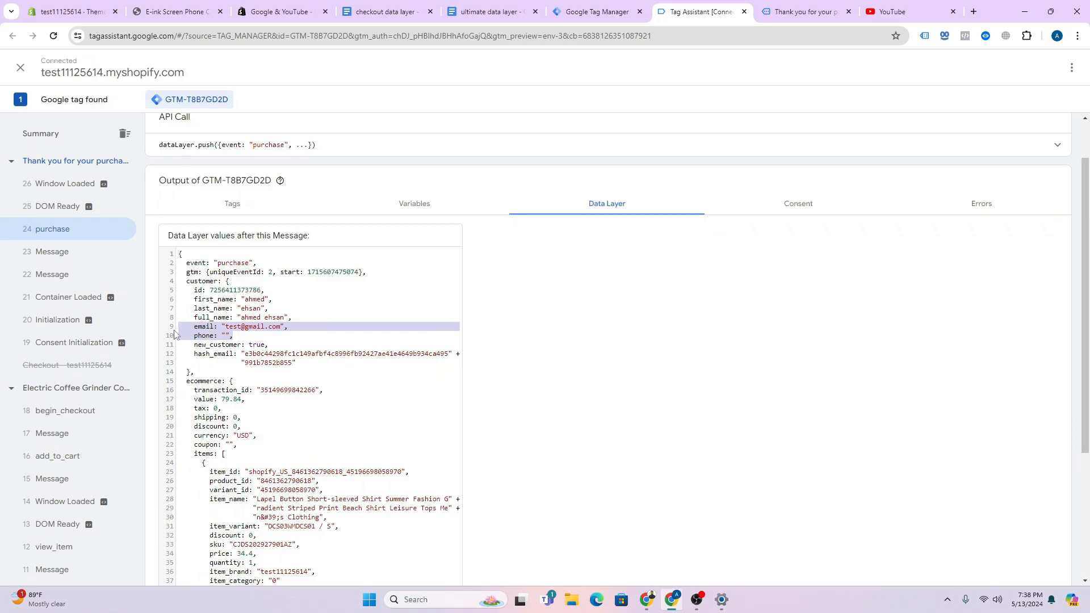
click(398, 330)
- Review the purchase transaction ID, the order value 79.84 and the ordered items
scroll(393, 323, down, 2)
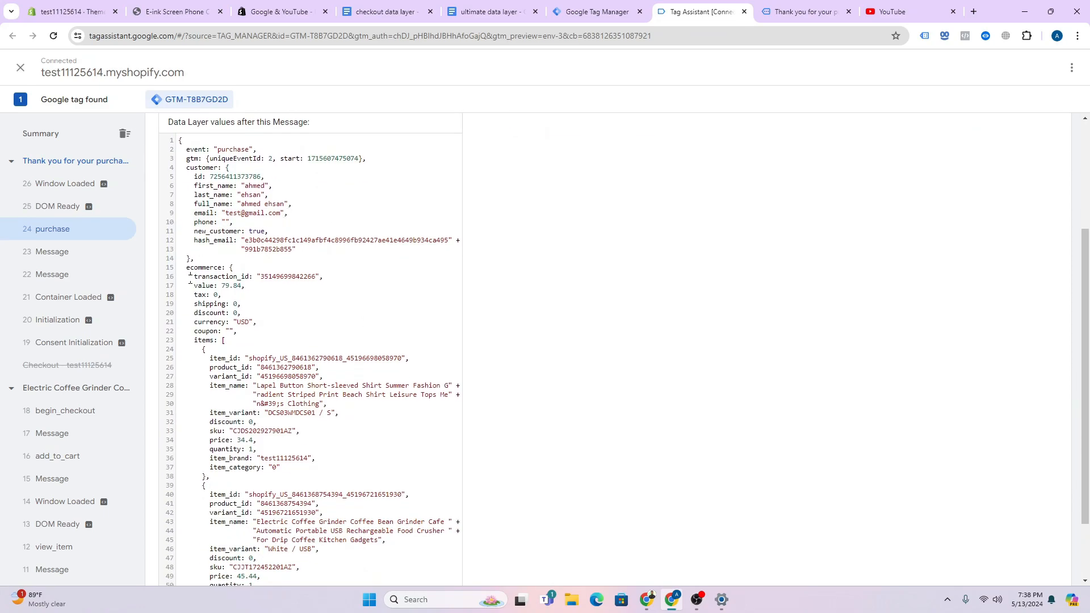
drag(190, 279, 294, 279)
drag(222, 286, 237, 288)
scroll(232, 334, down, 1)
drag(190, 257, 347, 518)
scroll(471, 416, up, 5)
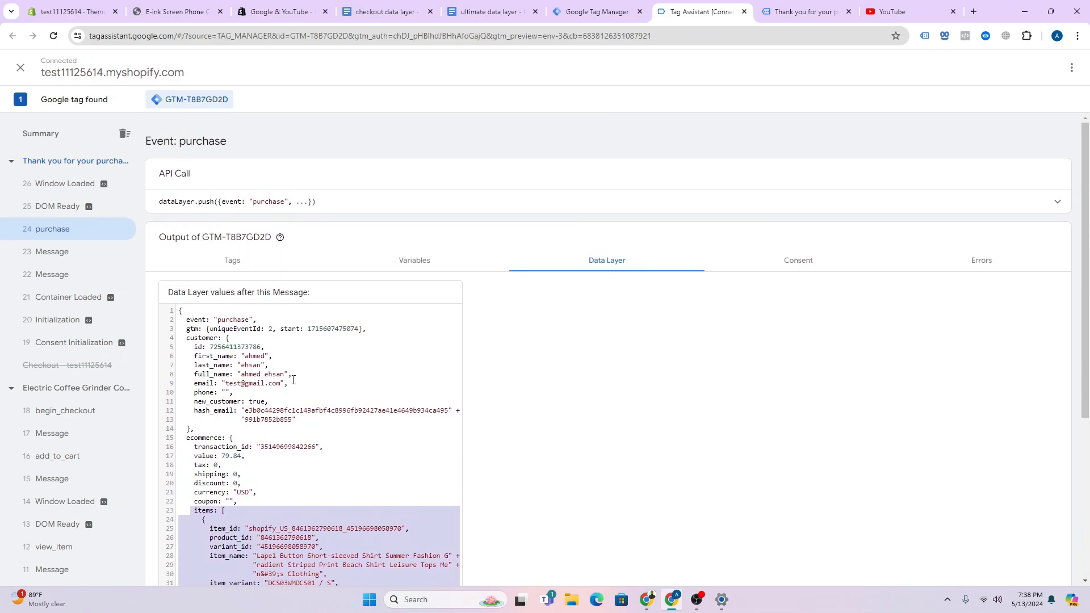
- Create a new user-defined variable of type Data Layer Variable in Tag Manager
click(596, 12)
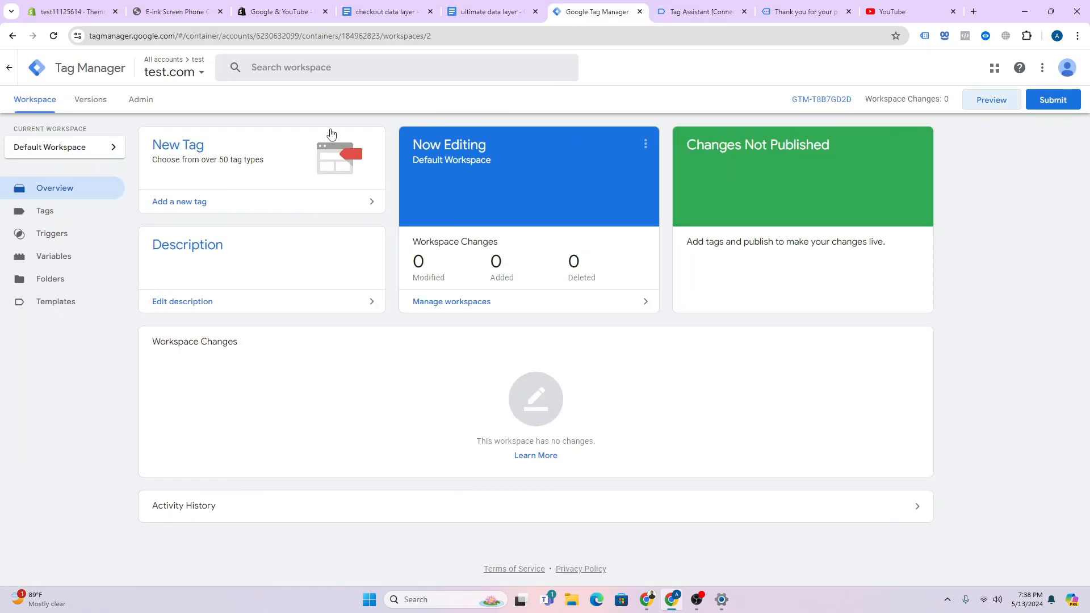
click(79, 215)
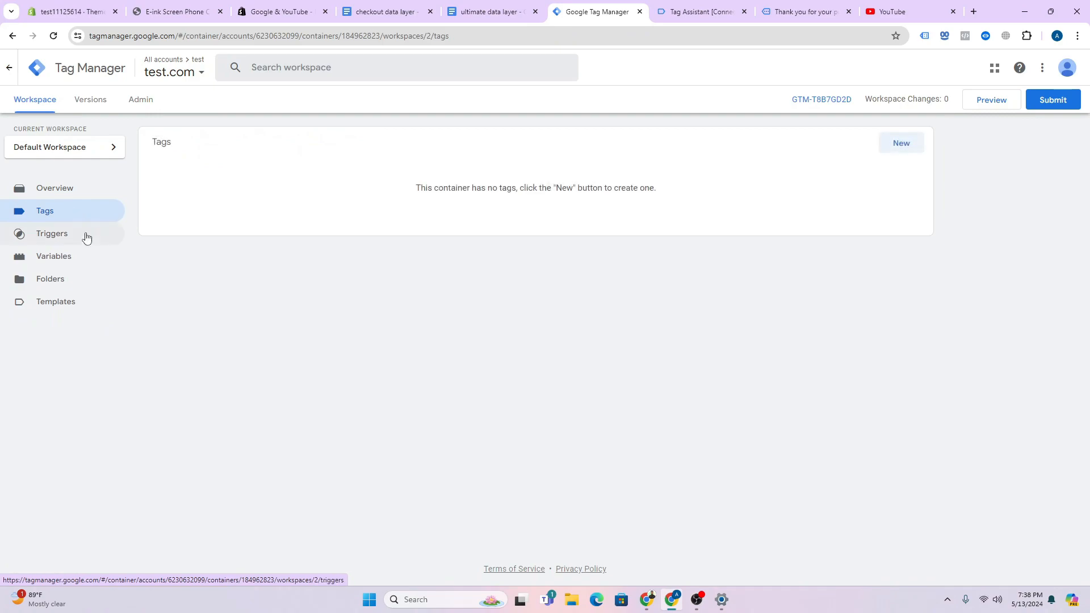
click(77, 256)
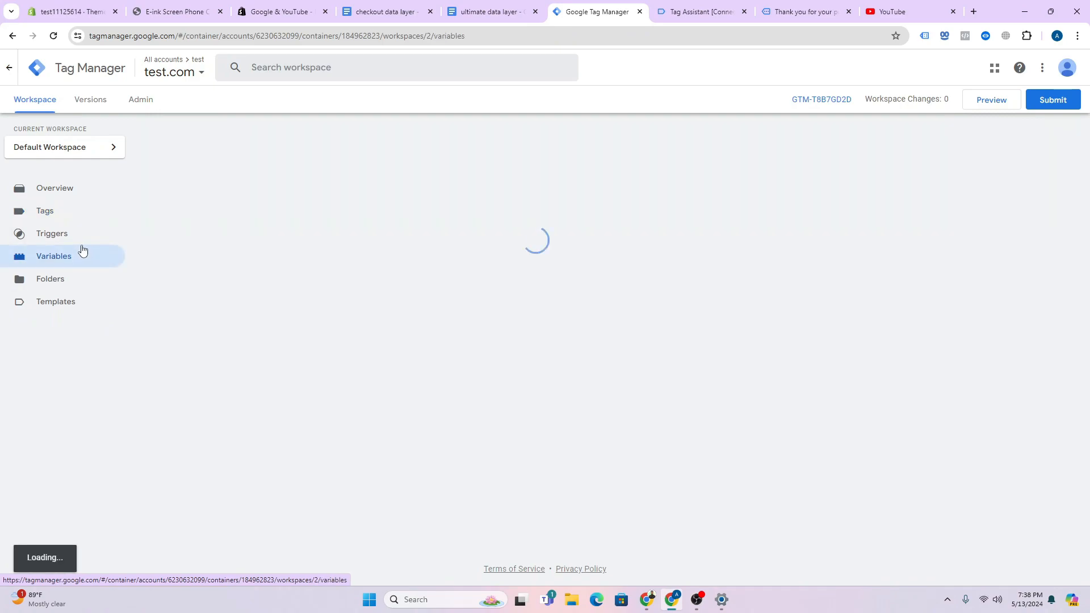
click(903, 319)
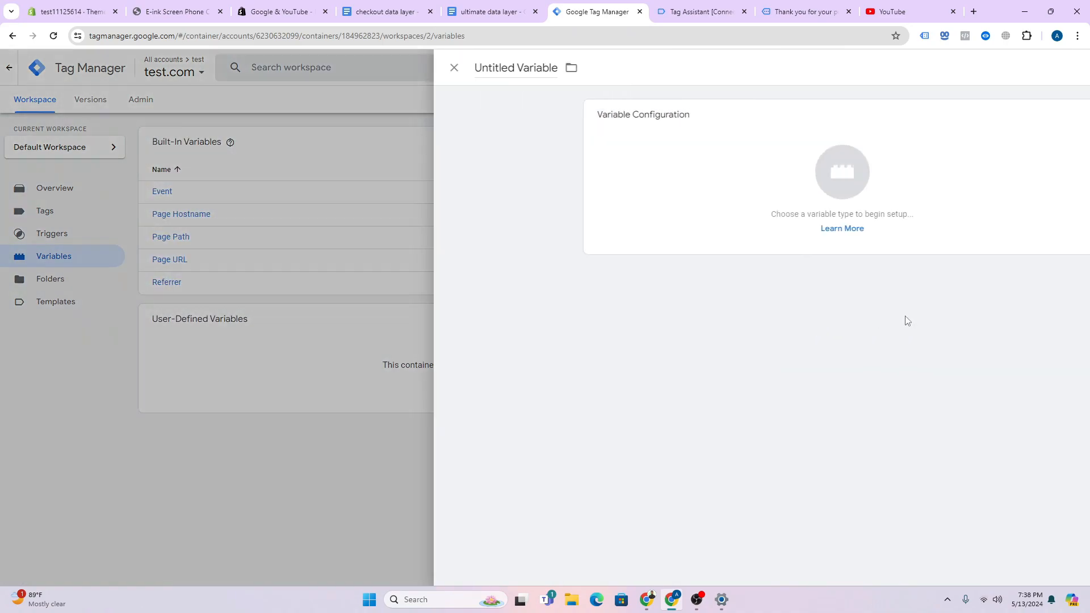
click(851, 178)
scroll(976, 385, down, 3)
scroll(854, 374, up, 2)
click(830, 277)
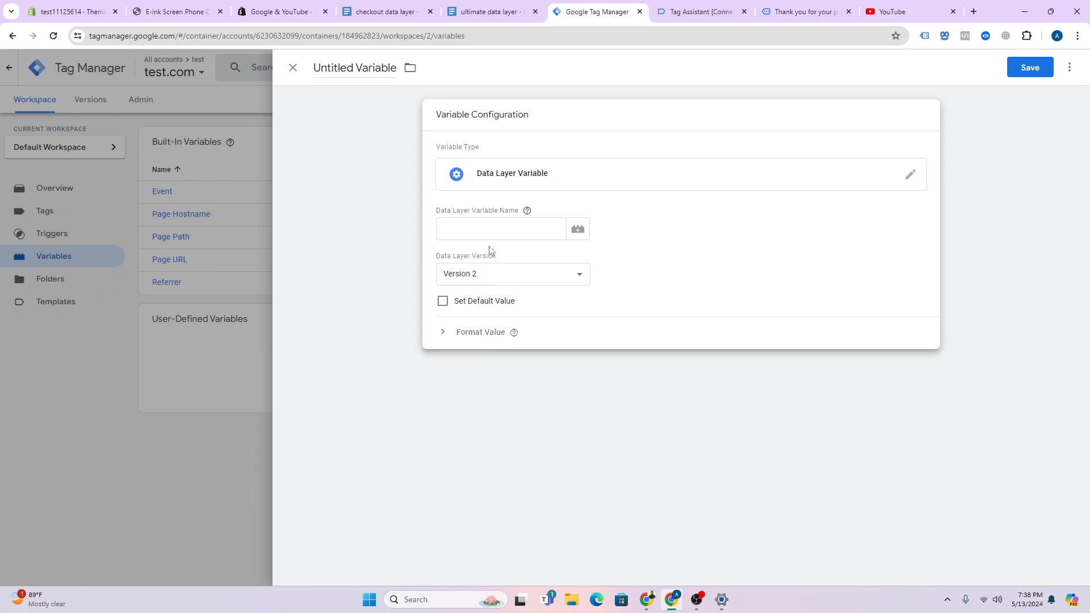
- Copy 'ecommerce' from the purchase data layer into the variable's data layer name field
click(709, 8)
scroll(283, 314, down, 1)
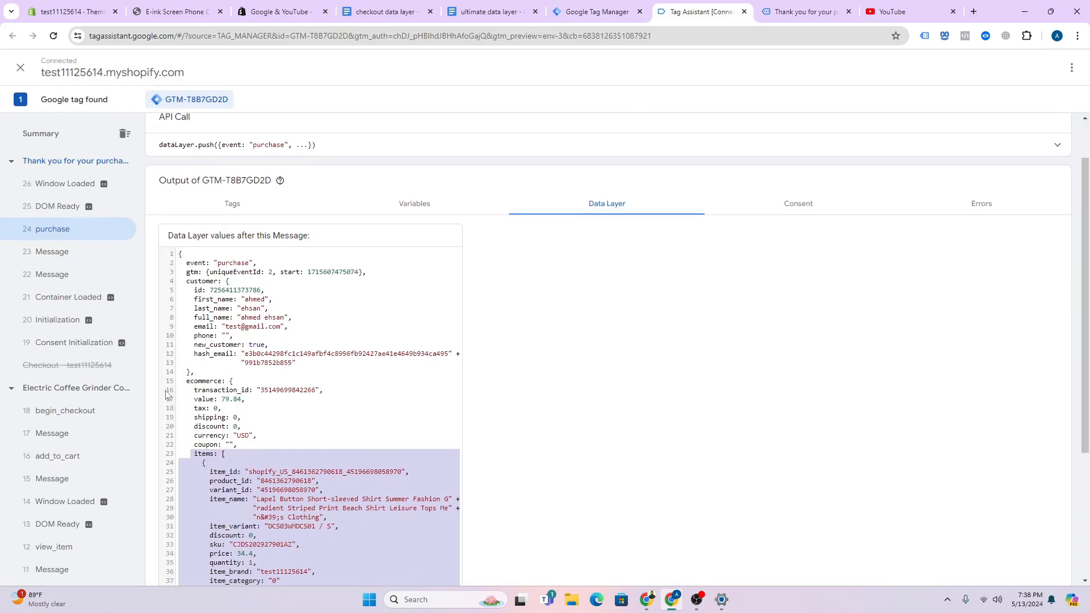
click(203, 374)
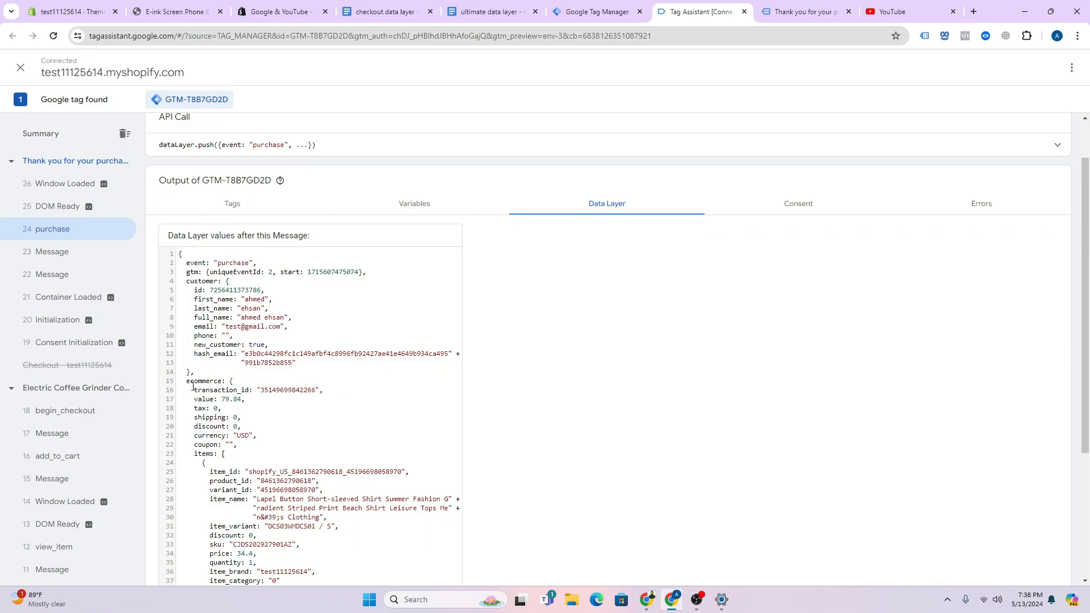
drag(214, 401, 202, 394)
double_click(203, 381)
right_click(226, 387)
click(238, 396)
click(598, 12)
click(524, 226)
key(ctrl+v)
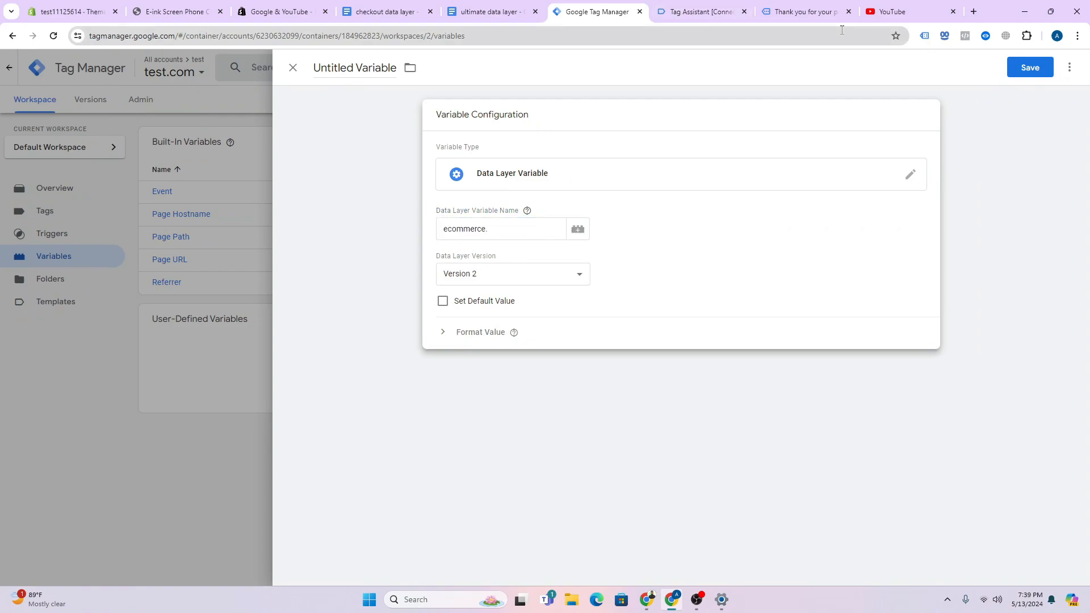
- Complete the key as ecommerce.value and save the variable as dlv-value
click(807, 12)
click(699, 12)
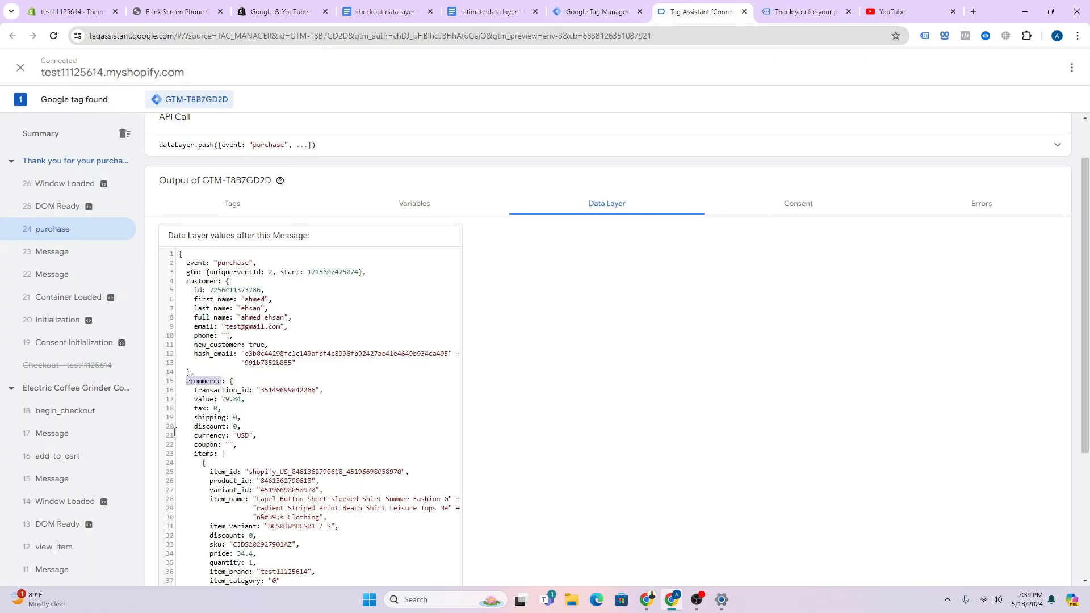
double_click(205, 399)
double_click(207, 399)
right_click(209, 399)
click(227, 410)
click(624, 12)
click(514, 234)
key(ctrl+v)
click(1030, 76)
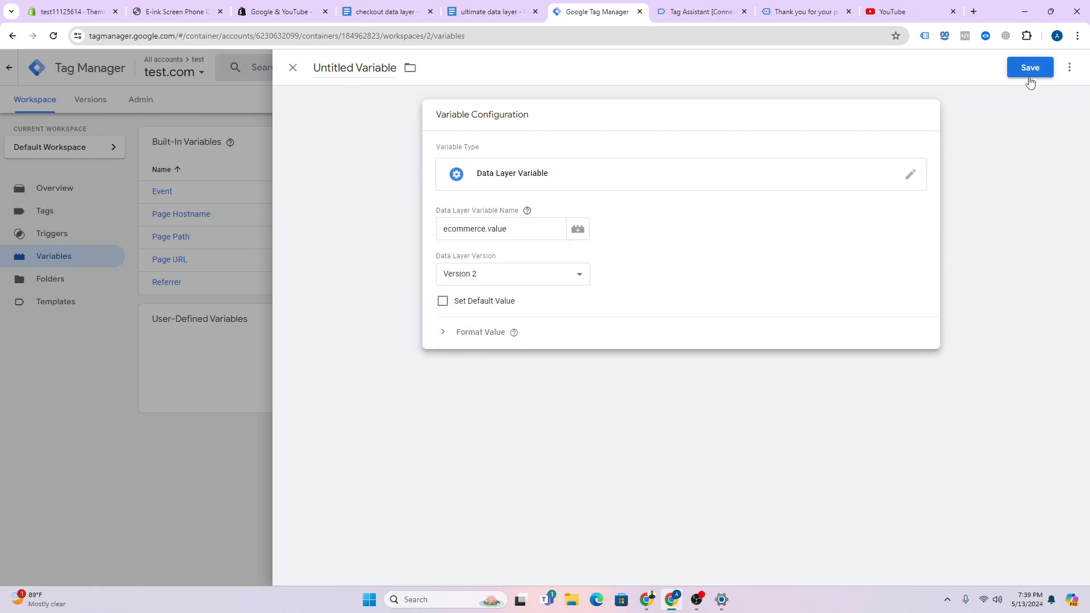
text(dlv-value)
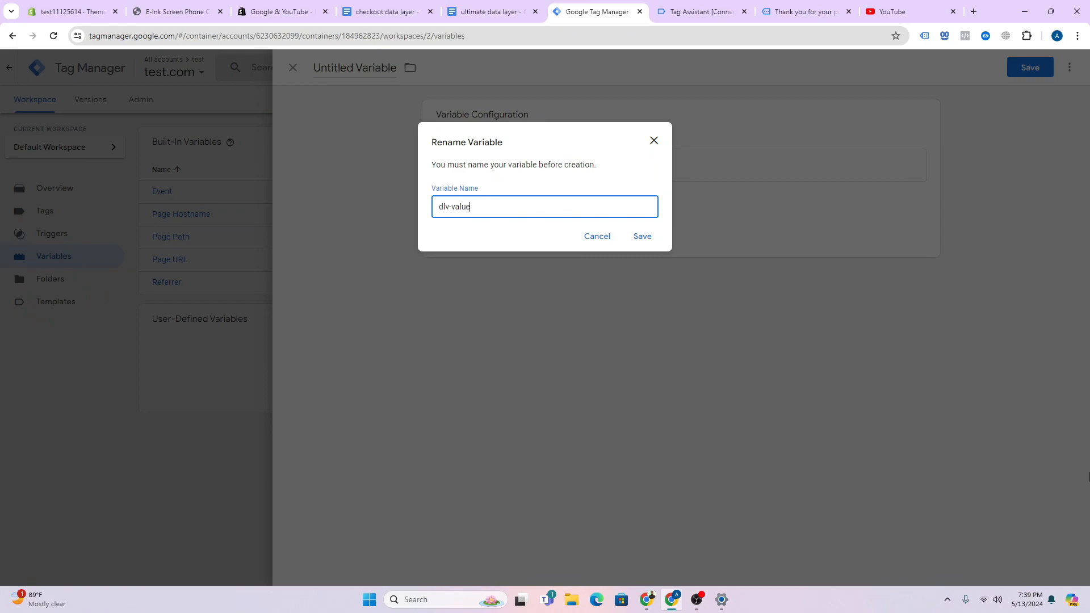
click(643, 237)
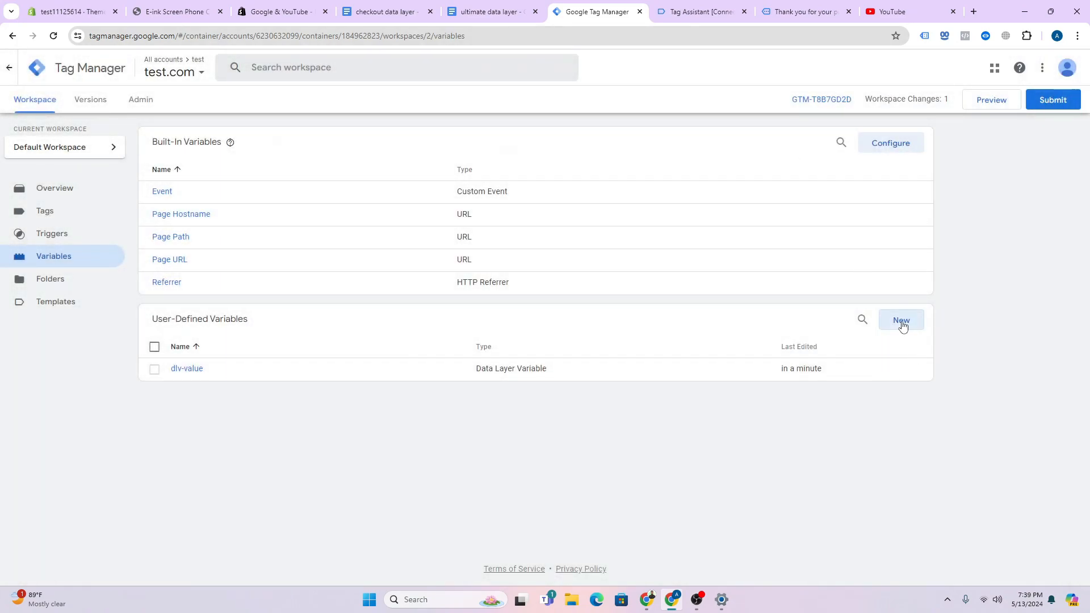
- Start another Data Layer Variable and paste 'ecommerce' as its data layer key
click(901, 321)
click(636, 250)
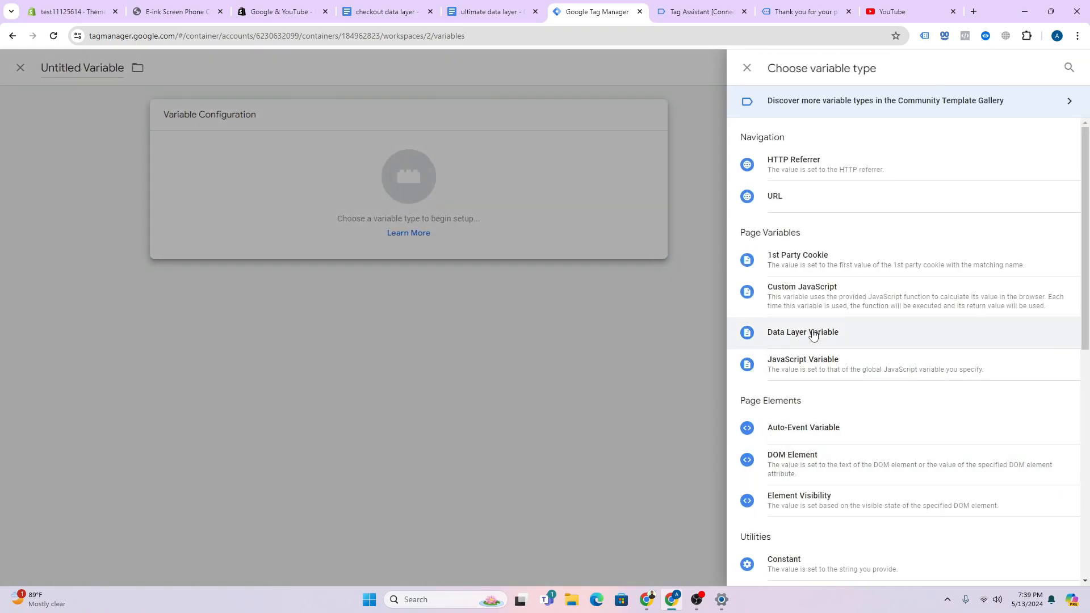
click(815, 335)
click(794, 12)
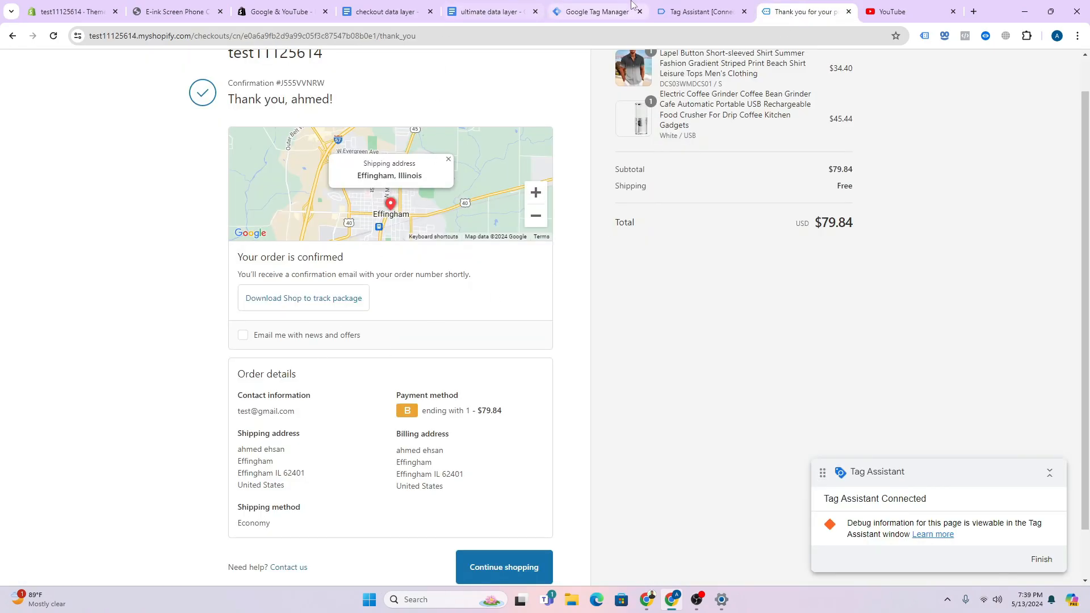
click(678, 12)
double_click(245, 366)
double_click(209, 381)
click(574, 6)
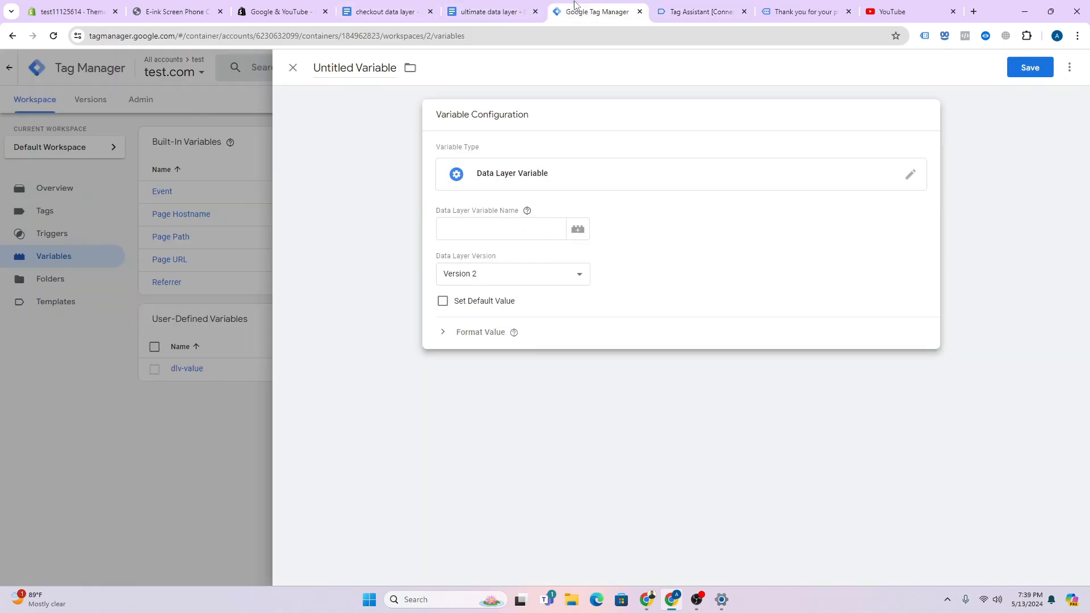
click(480, 229)
key(ctrl+v)
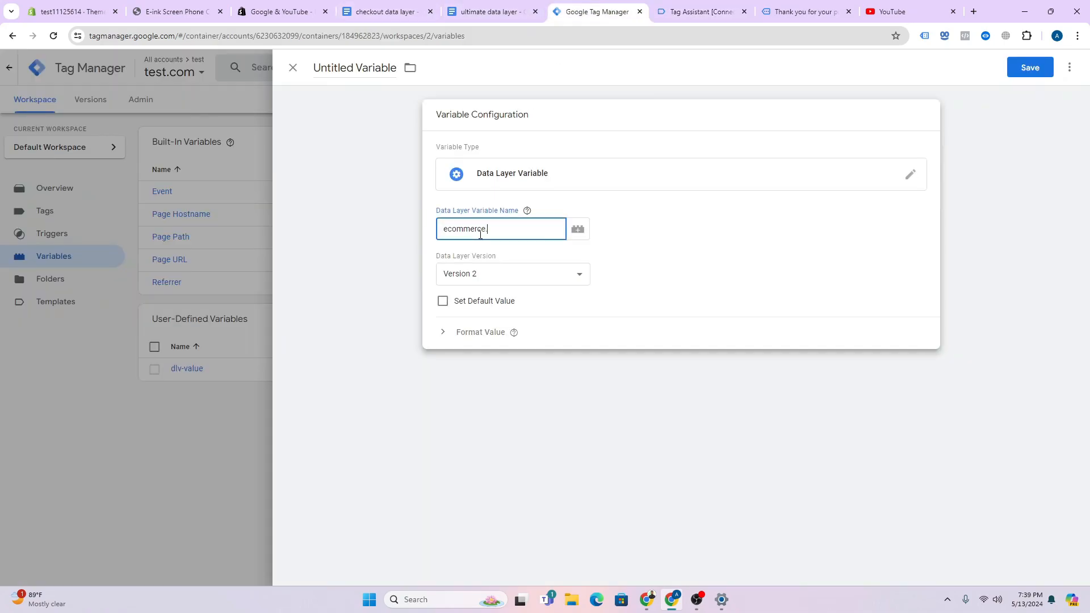
- Append transaction_id from the data layer so the key reads ecommerce.transaction_id
click(728, 12)
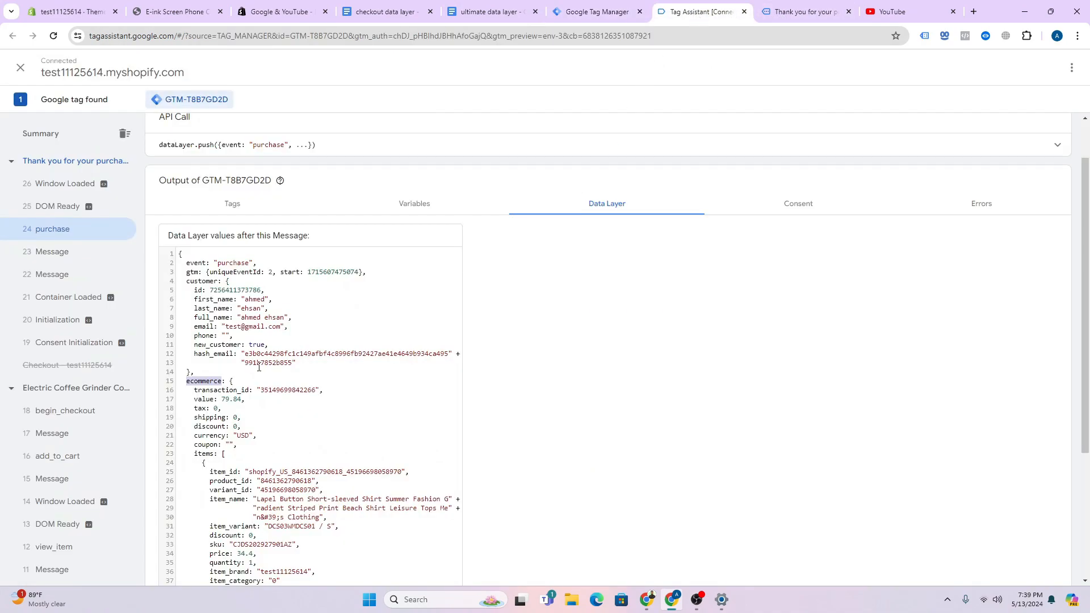
double_click(224, 392)
key(ctrl+c)
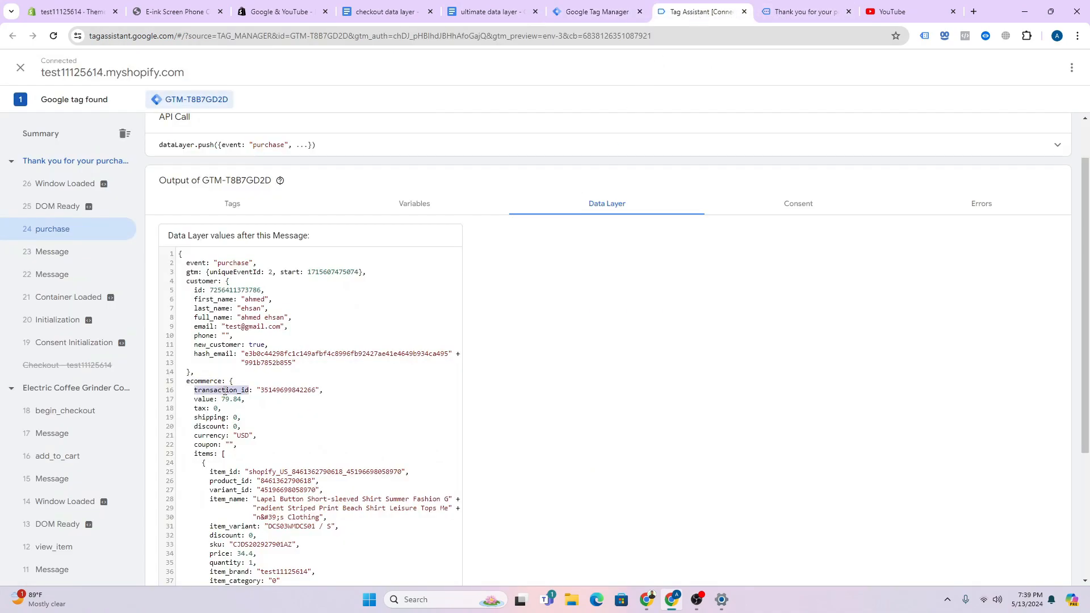
key(ctrl+shift+Tab)
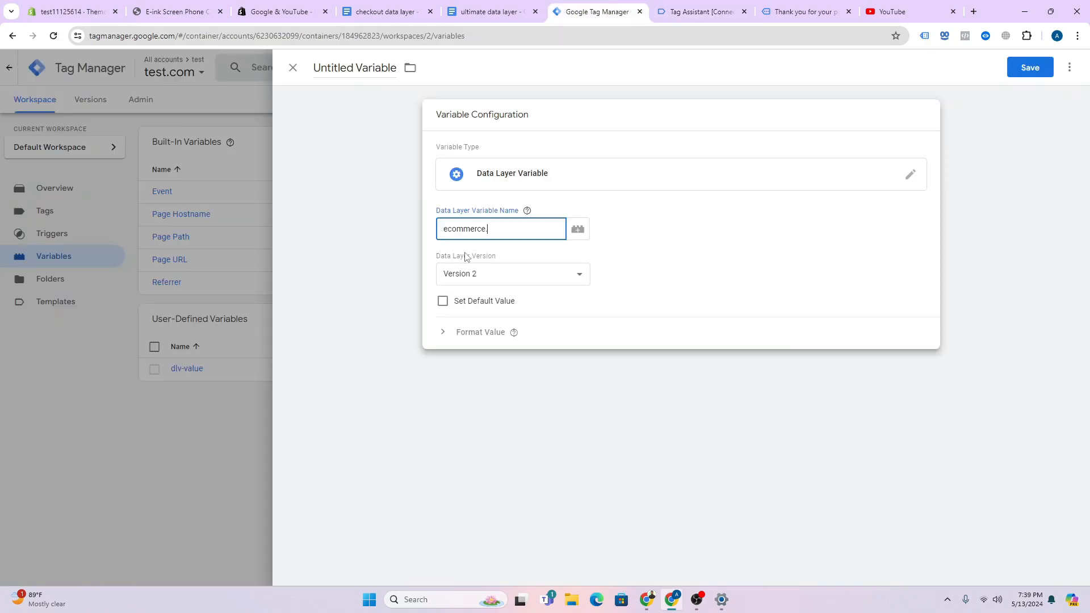
key(ctrl+v)
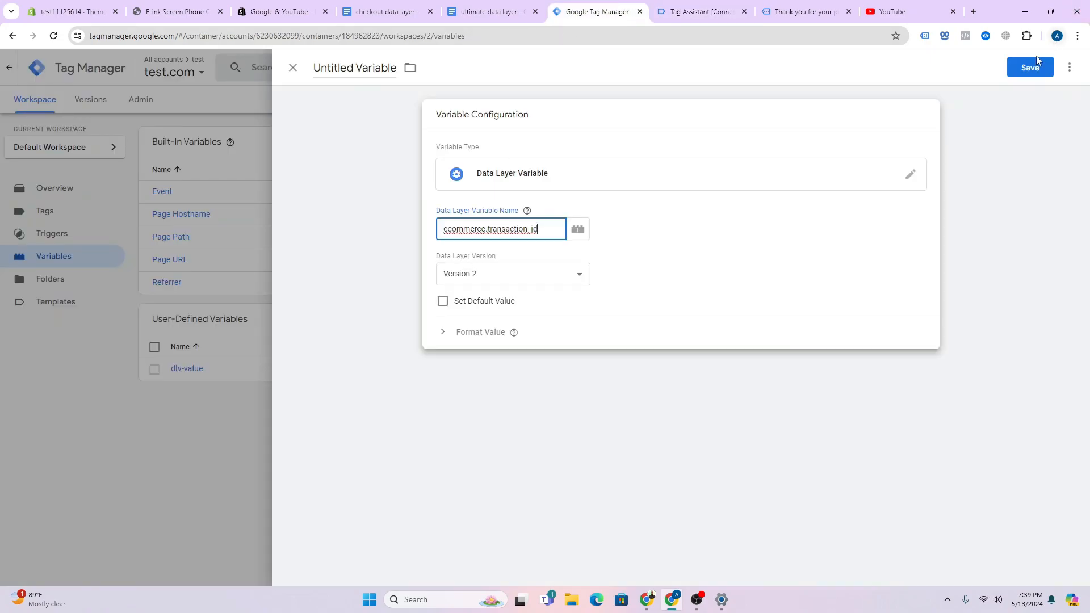
- Save the variable, retitling it from dlv-value to dlv-transaction id
click(1031, 68)
text(d;)
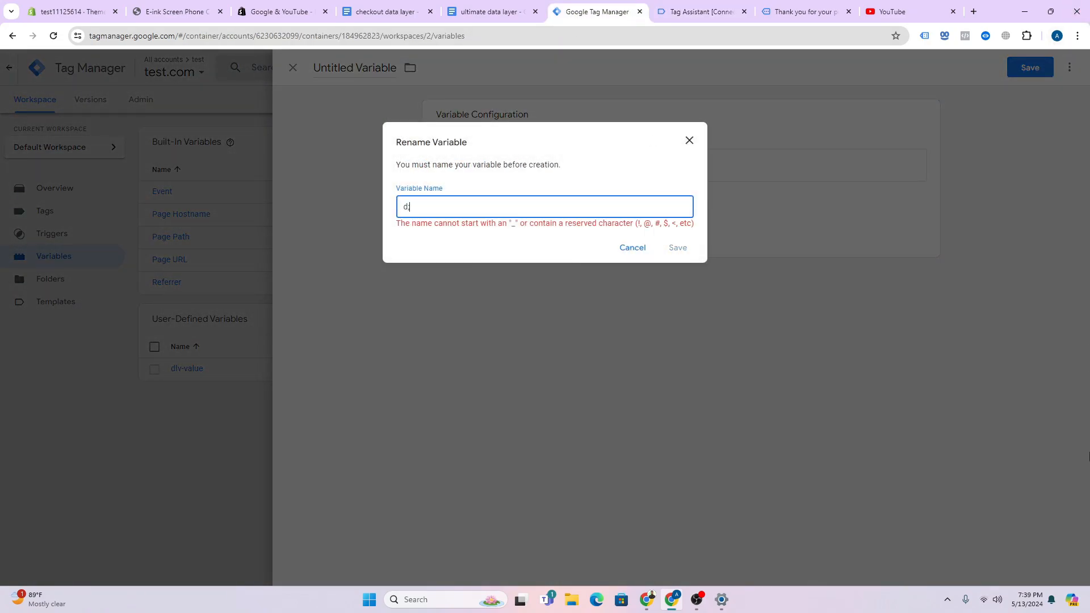
key(BackSpace)
text(l)
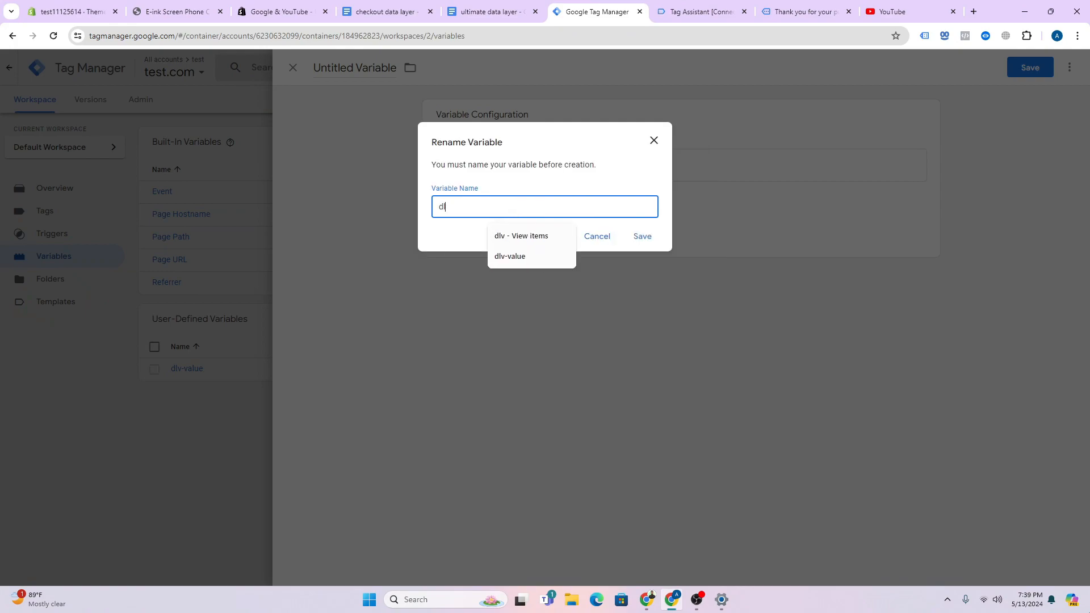
text(v-value)
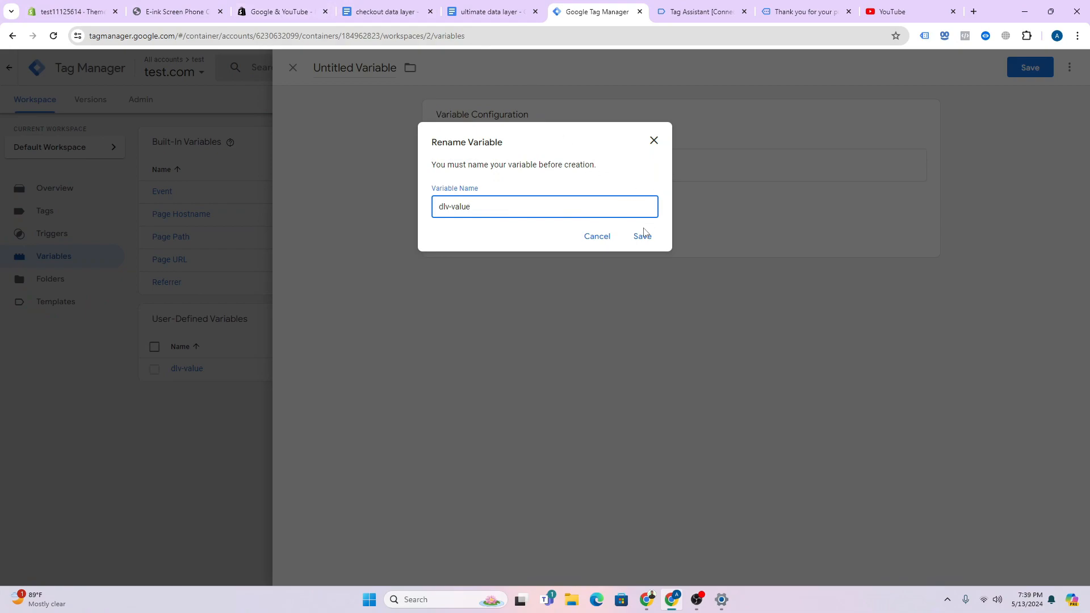
click(641, 237)
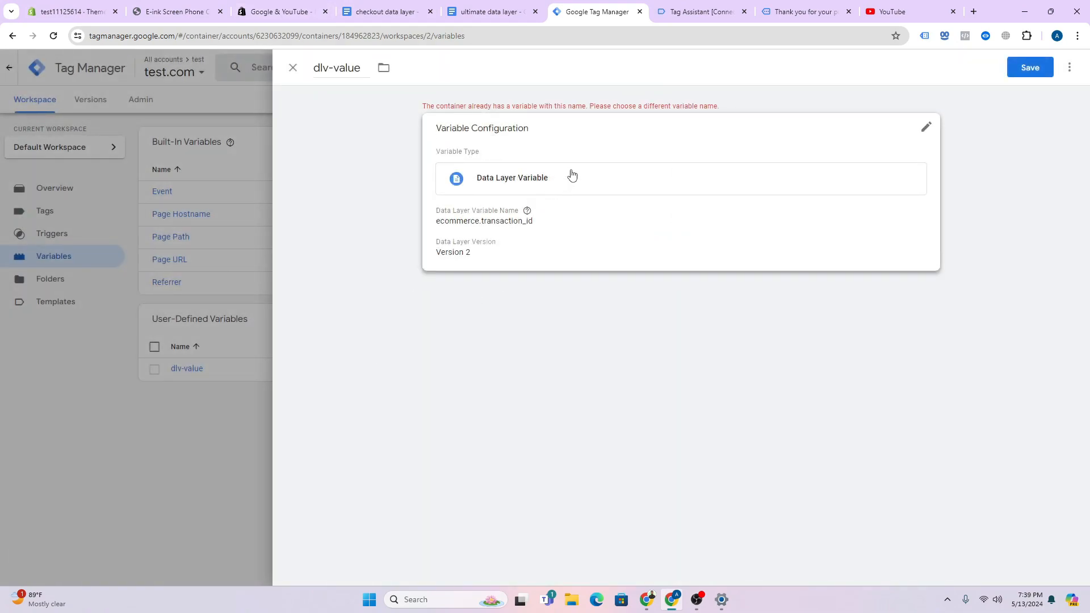
double_click(346, 68)
text(t)
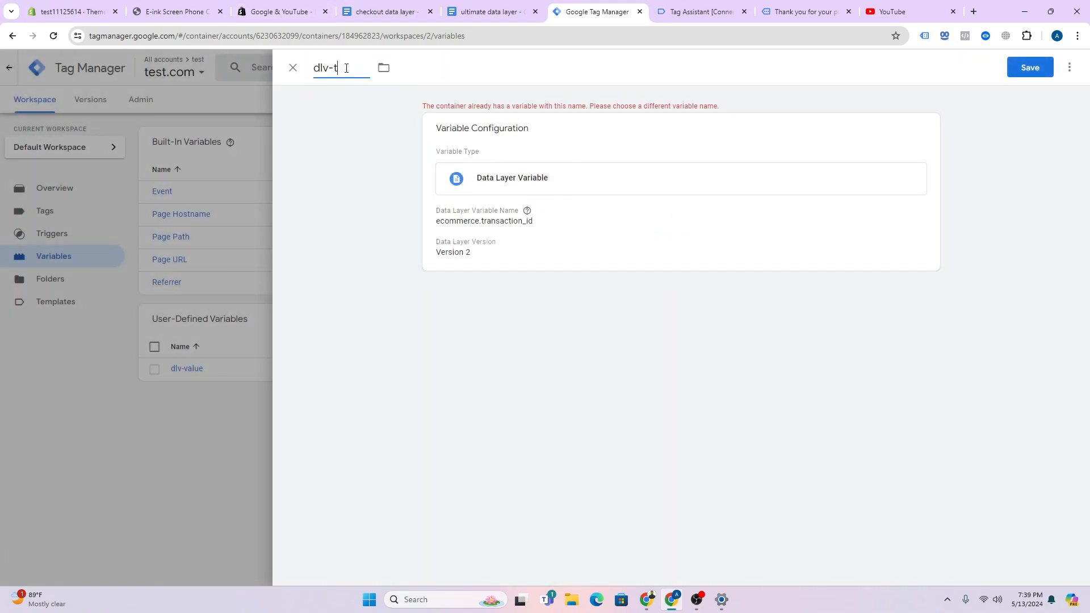
text(ransaction id)
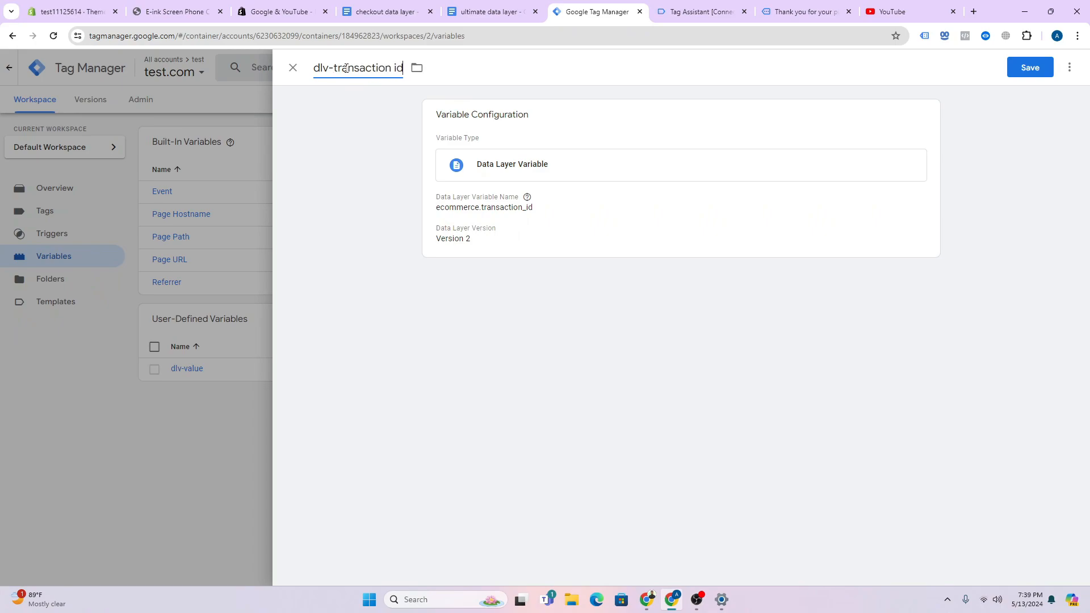
click(1030, 69)
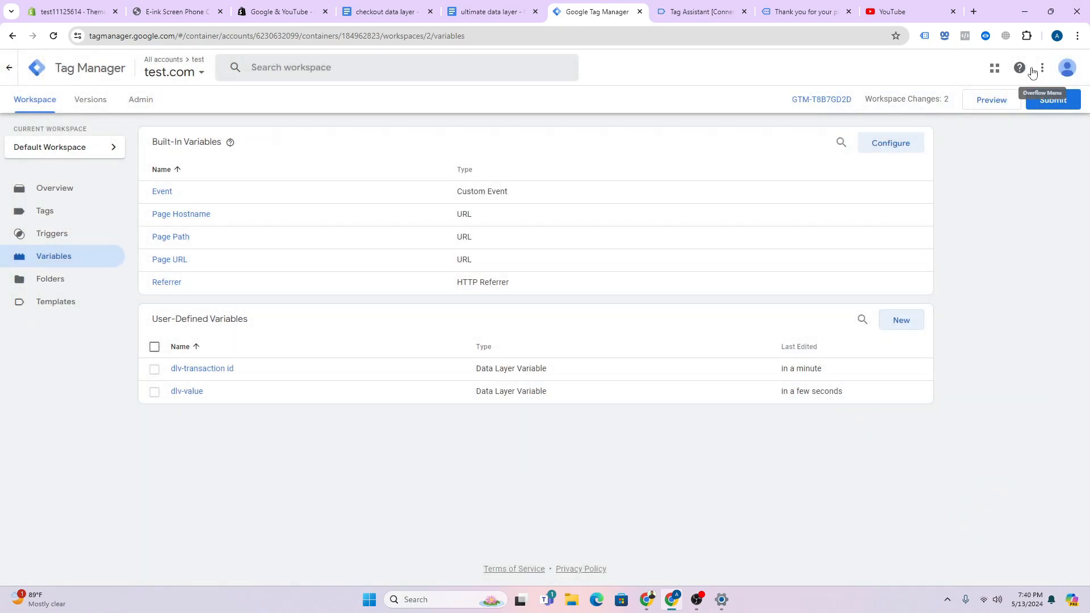
- Create another new user-defined variable of type Data Layer Variable
click(910, 327)
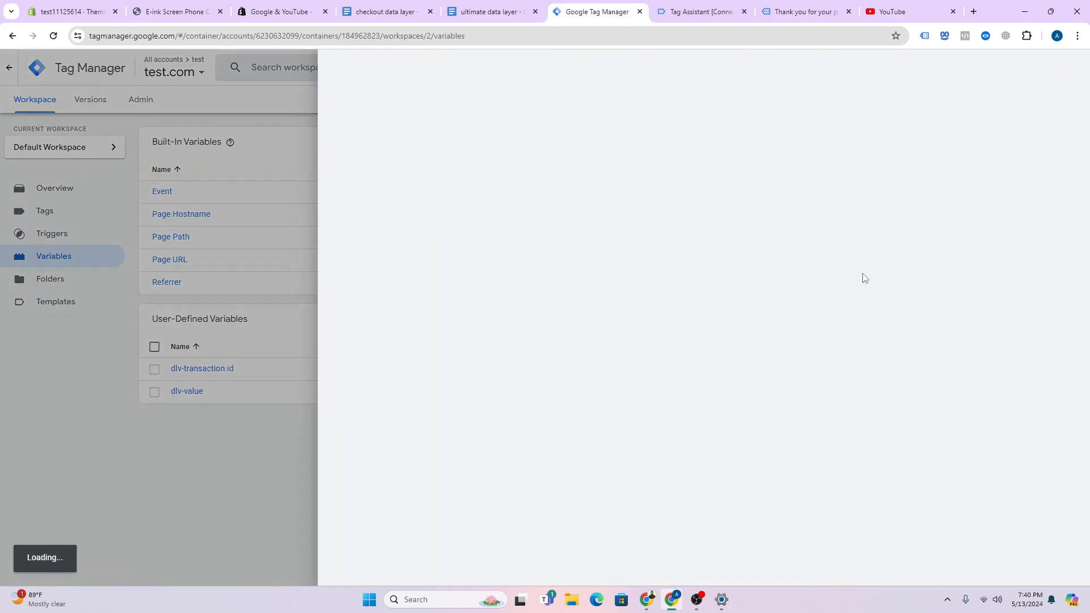
click(711, 149)
scroll(818, 385, down, 3)
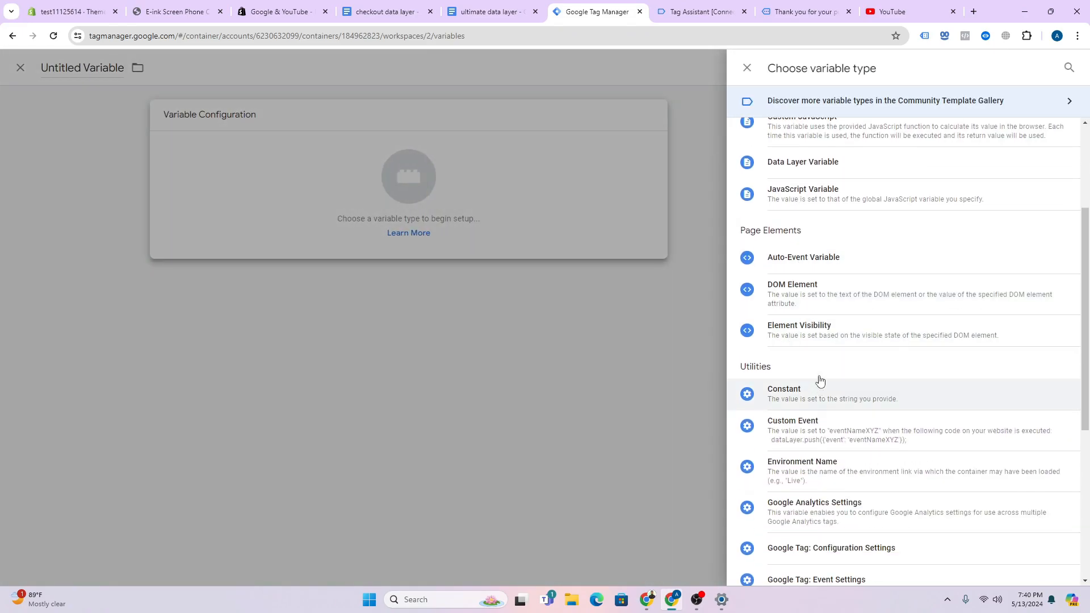
scroll(802, 211, up, 1)
click(807, 217)
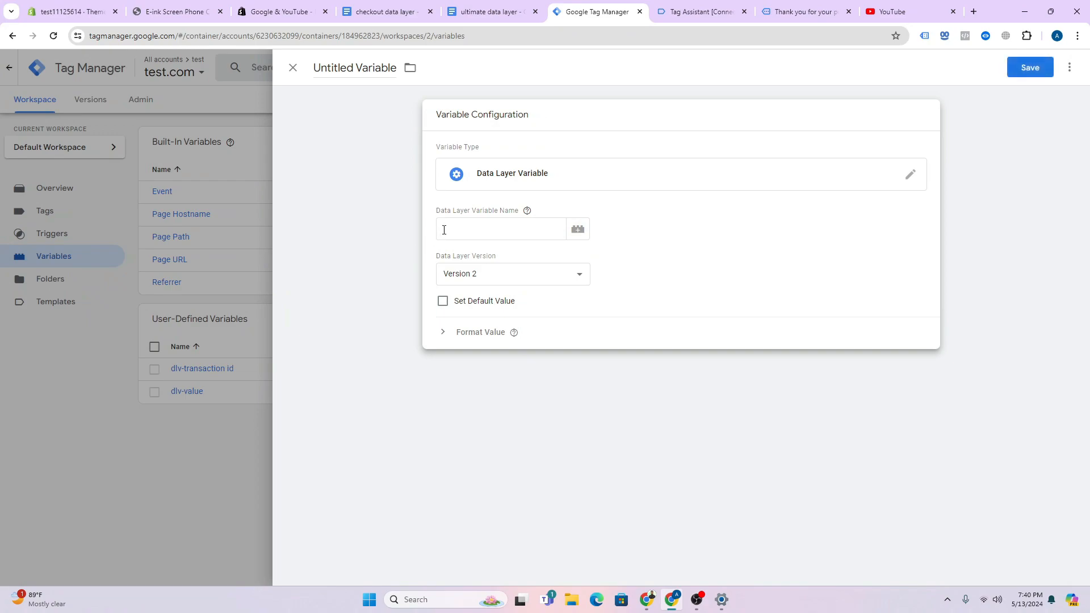
- Enter ecommerce. as the data layer variable name, checked against the purchase data layer
click(737, 14)
drag(188, 283, 301, 363)
click(307, 364)
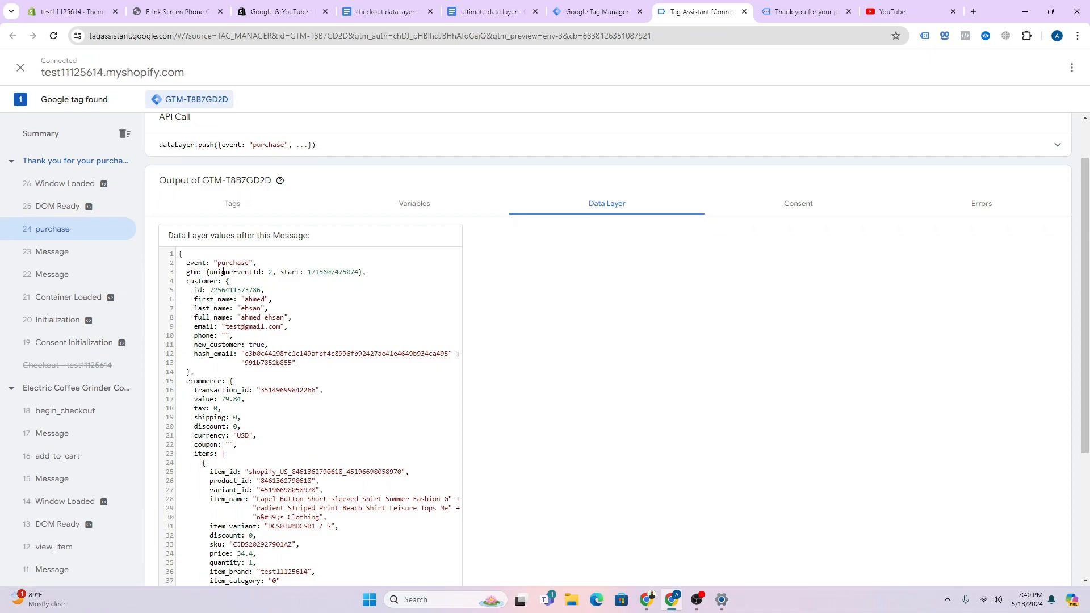
click(603, 12)
click(518, 229)
key(ctrl+v)
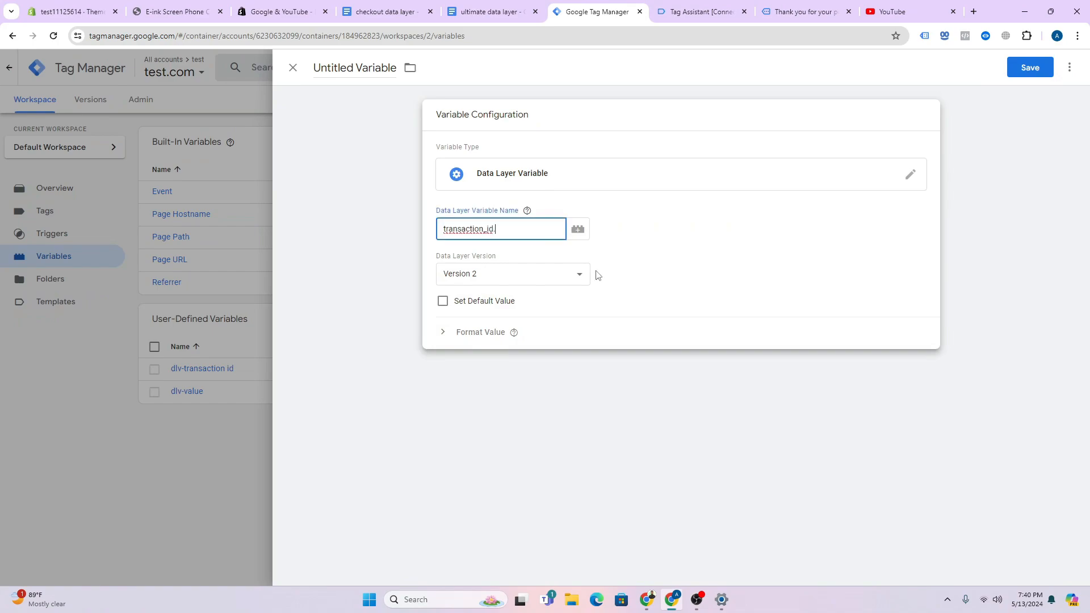
key(ctrl+a)
key(super+v)
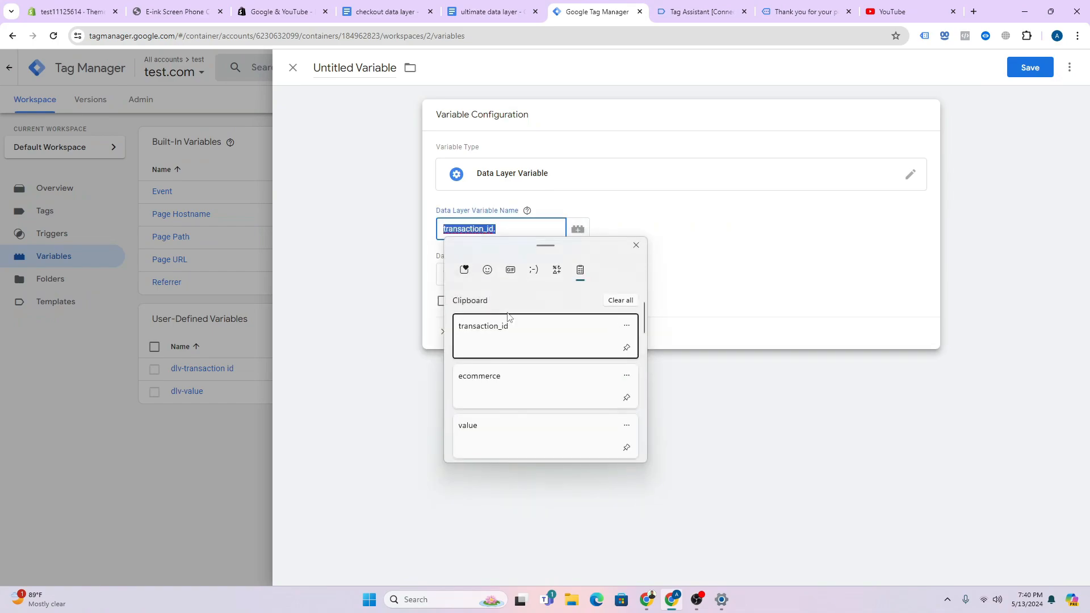
click(487, 390)
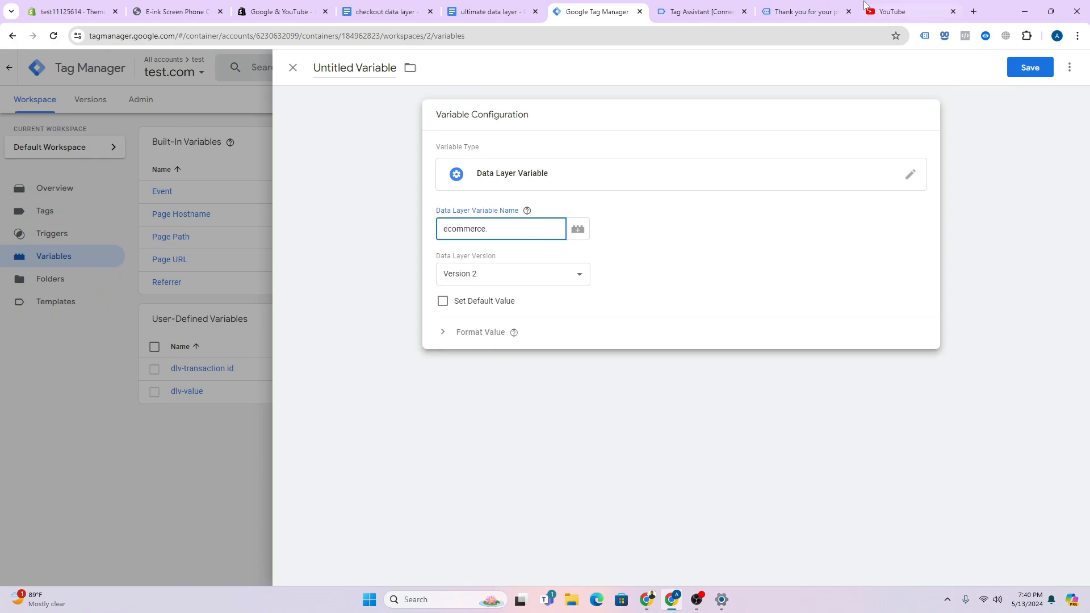
- Append currency for the path ecommerce.currency and save the variable as dlv- currency
click(697, 11)
double_click(202, 432)
key(ctrl+c)
key(super)
key(super)
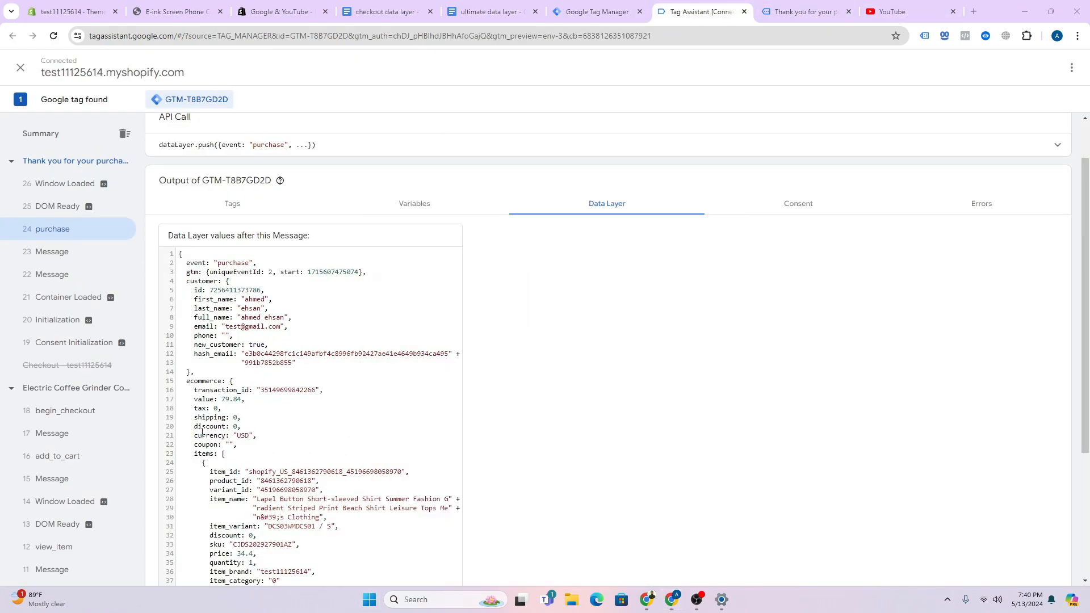
click(596, 12)
key(ctrl+v)
click(1030, 67)
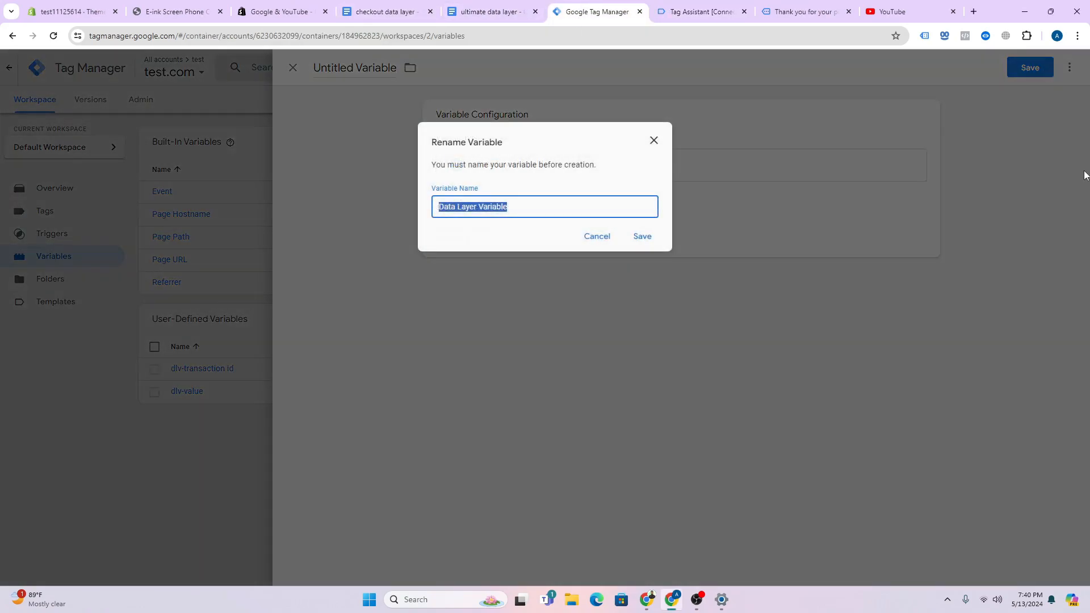
text(dlv)
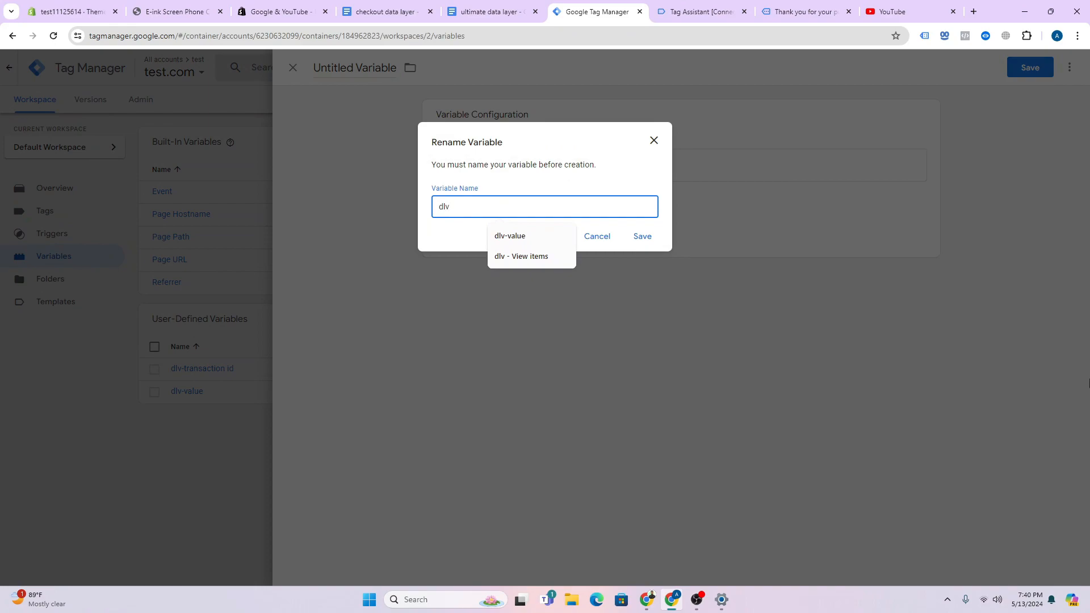
text(- currency)
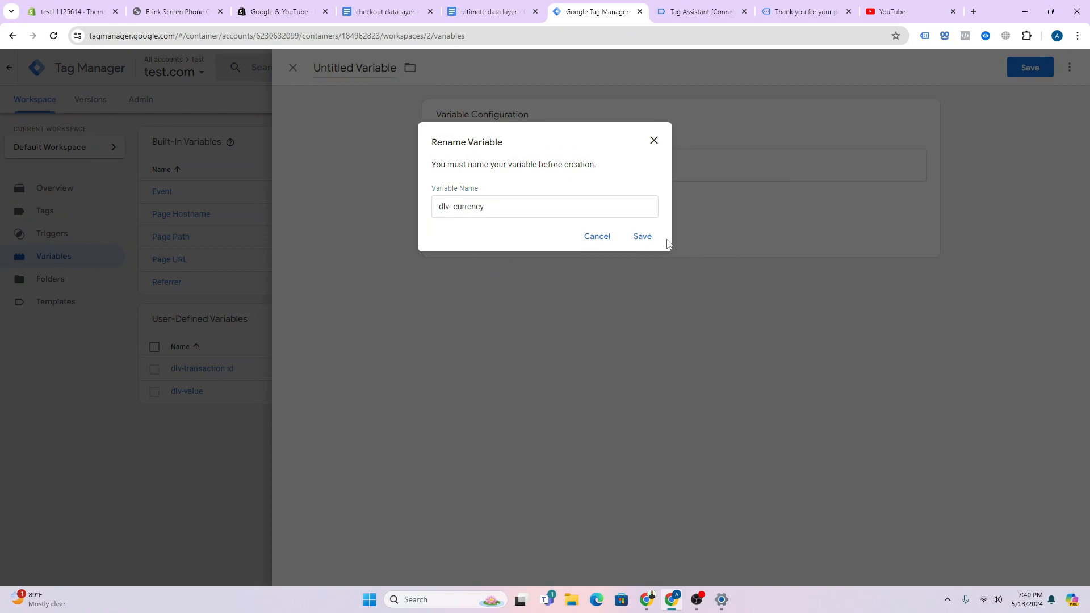
click(642, 236)
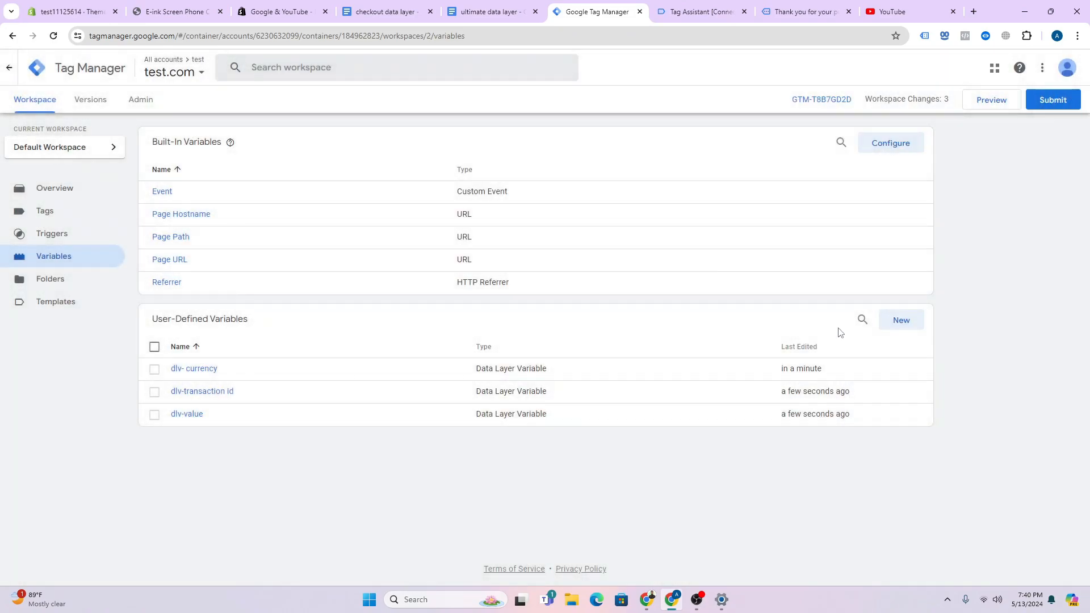
- Start another new Data Layer Variable
click(918, 323)
click(676, 226)
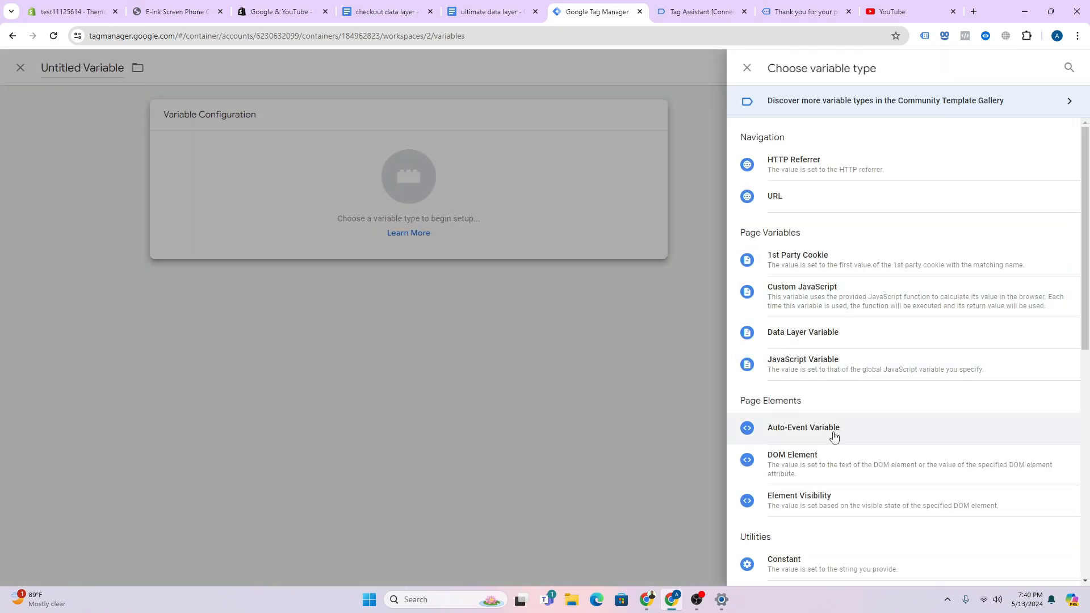
click(816, 334)
- Copy the customer block from the purchase data layer in Tag Assistant
click(815, 3)
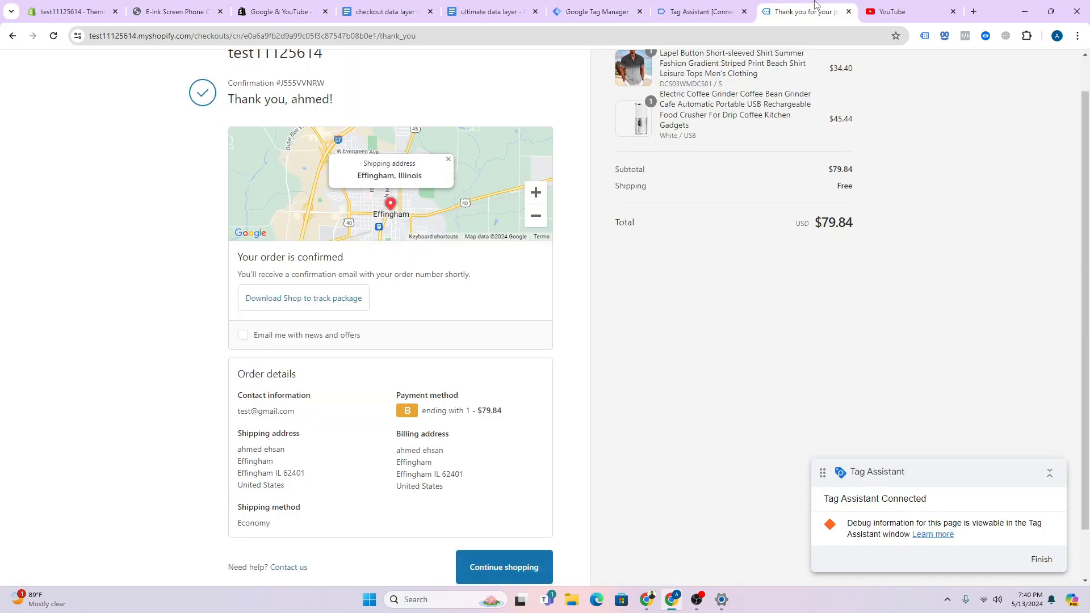
click(720, 10)
click(187, 284)
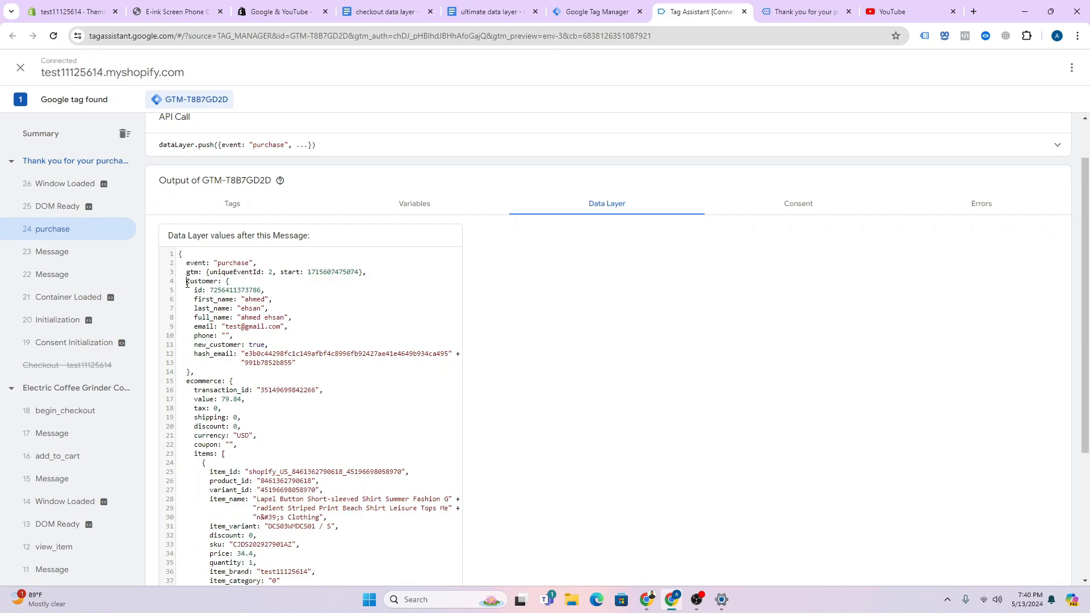
drag(187, 284, 301, 369)
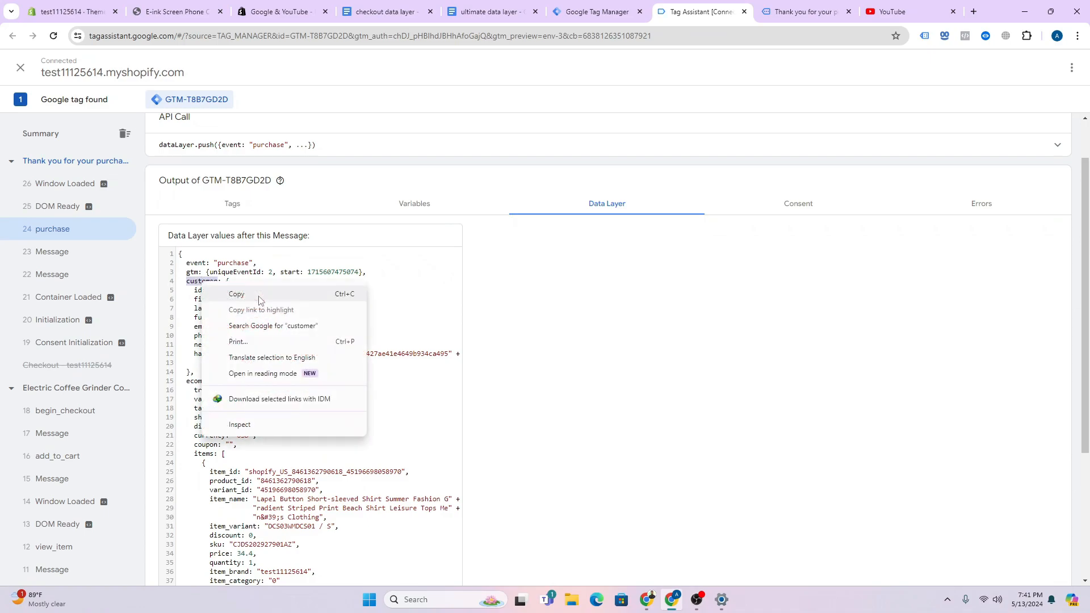
click(259, 299)
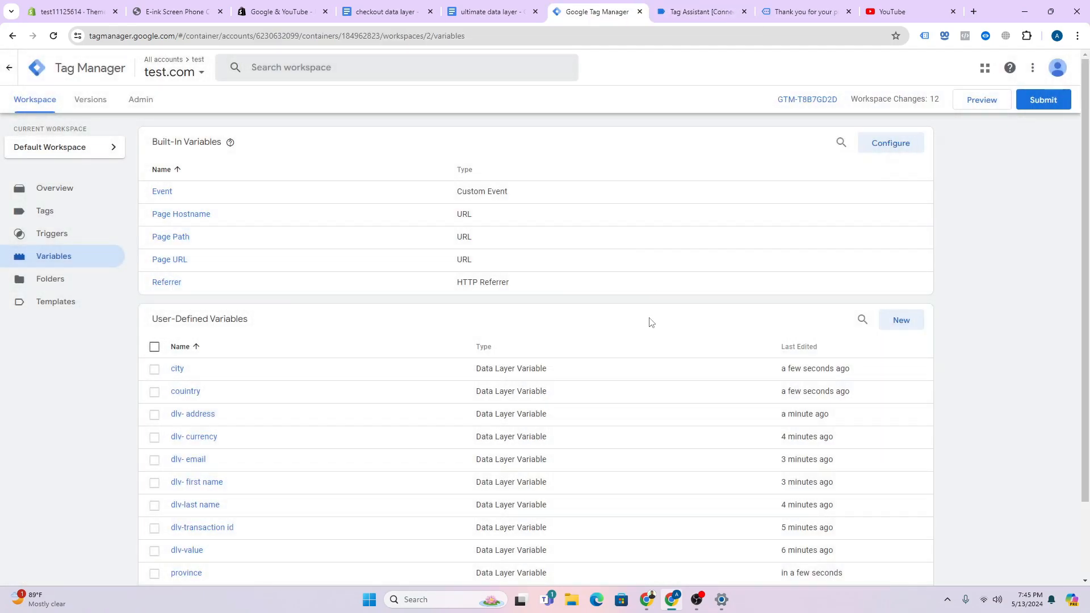
- Rename the misspelled couintry variable to country and save it
scroll(651, 308, down, 2)
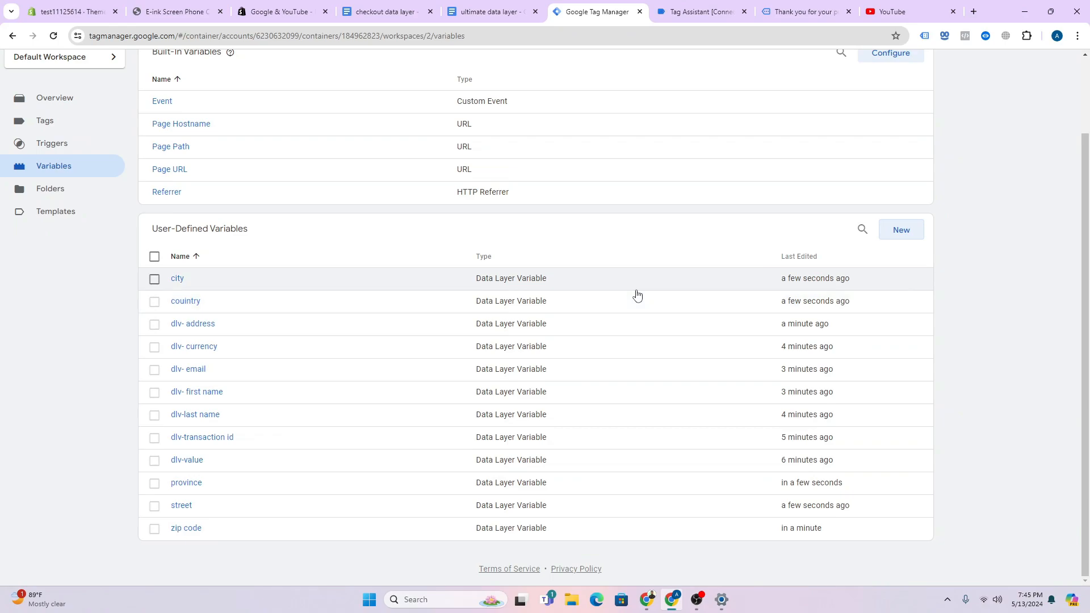
click(206, 305)
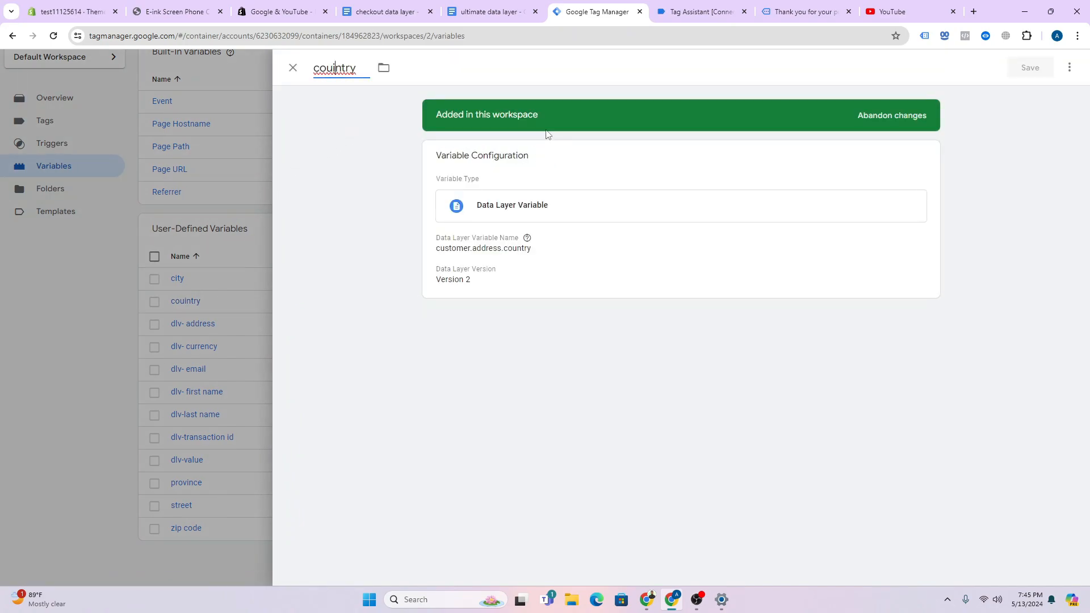
key(BackSpace)
click(1030, 67)
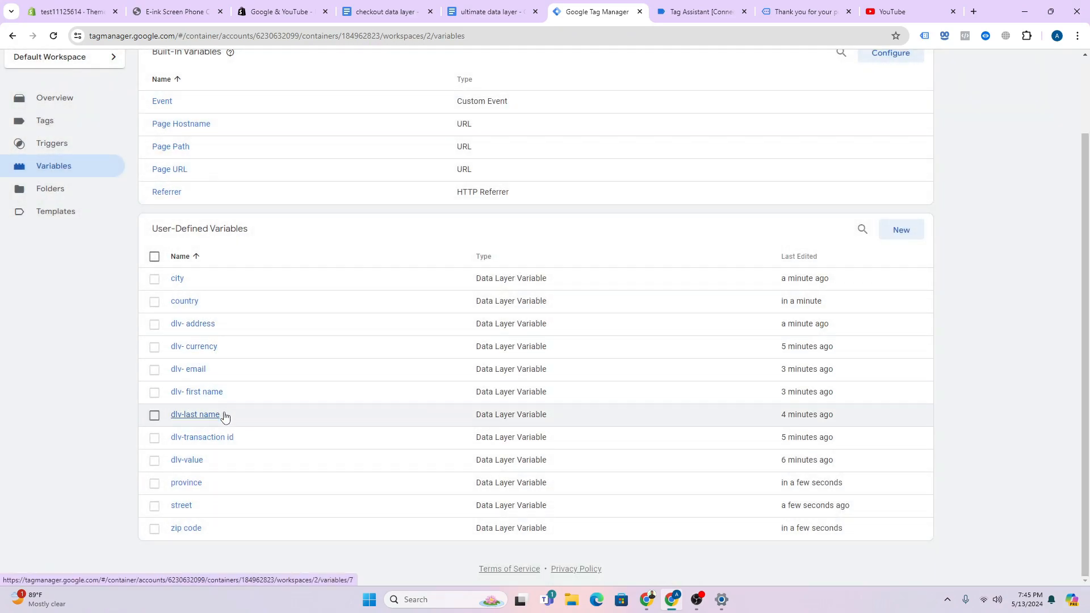
- Duplicate dlv- email into a dlv- phone variable reading customer.phone and save it
click(222, 370)
click(1070, 68)
click(1047, 94)
click(511, 229)
key(BackSpace)
key(BackSpace)
key(BackSpace)
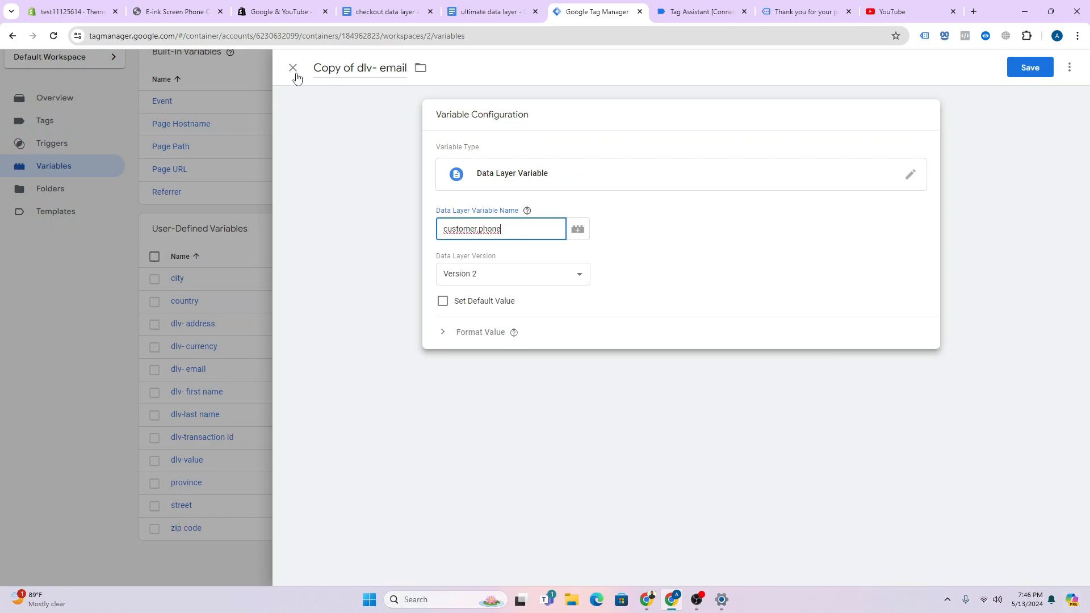
double_click(380, 70)
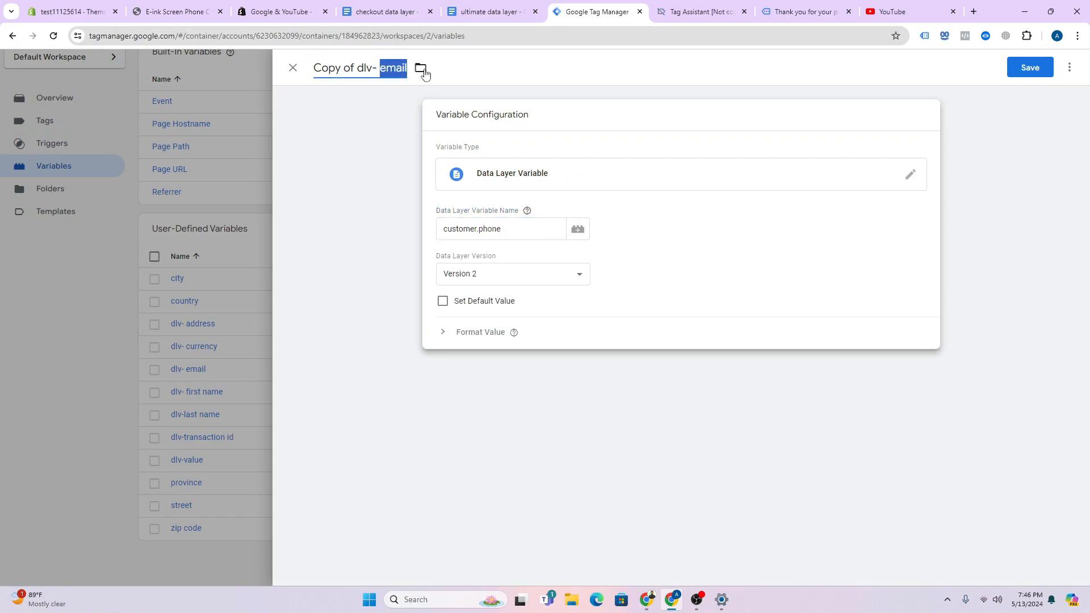
text(phone)
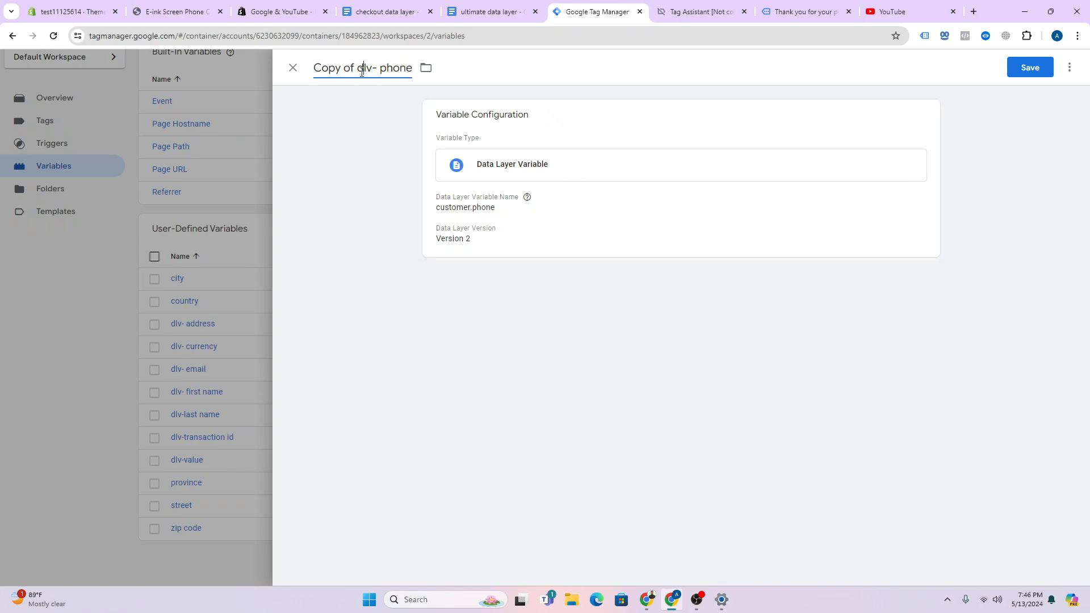
drag(361, 71, 292, 74)
text(d)
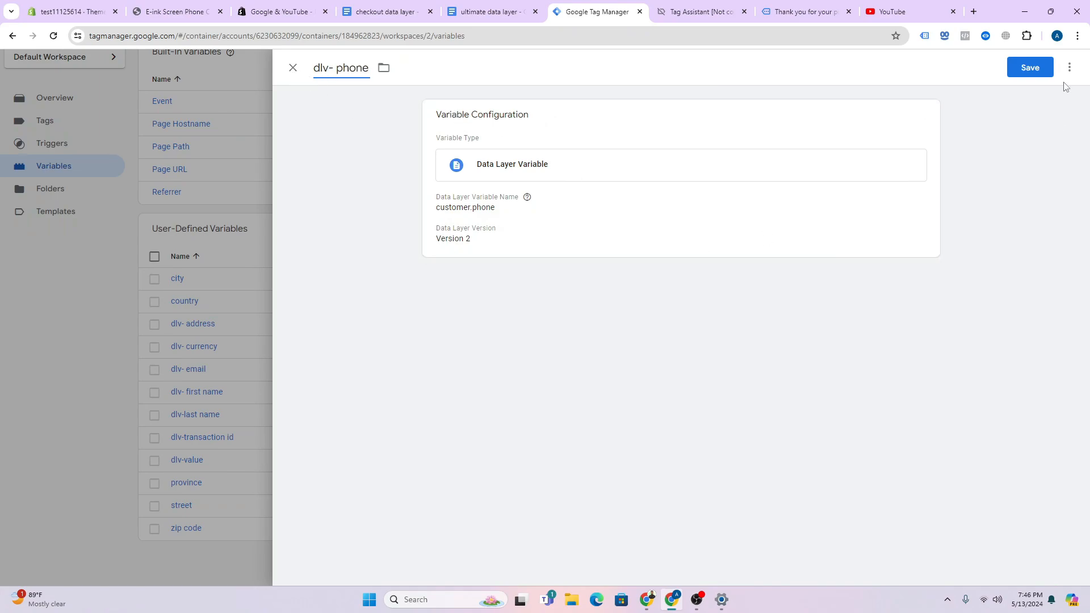
click(1032, 75)
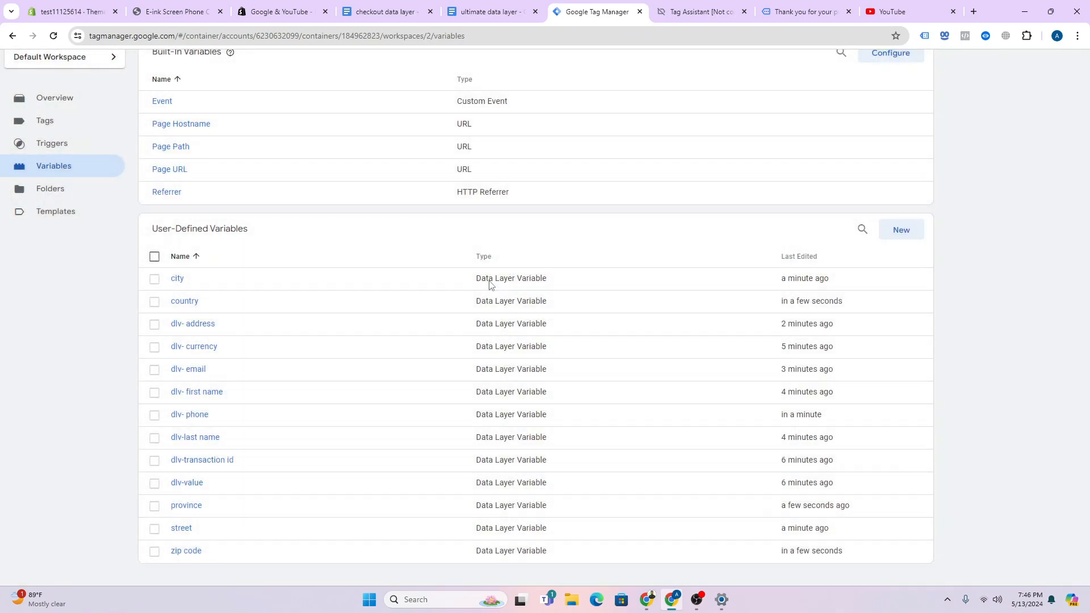
scroll(284, 301, up, 2)
click(57, 234)
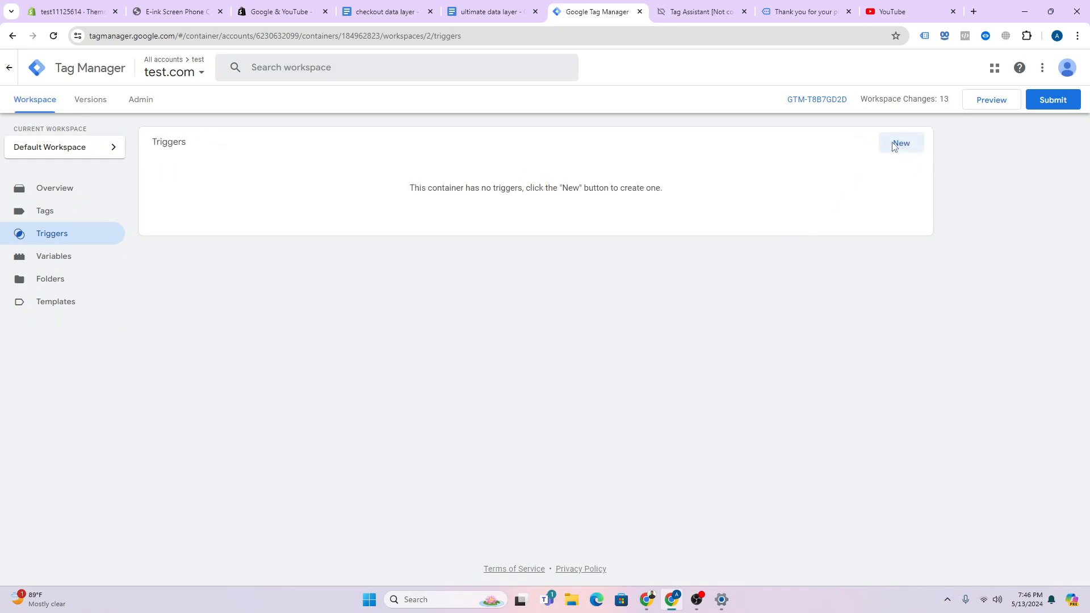
- Start a new Custom Event trigger and copy the purchase event name from Tag Assistant
click(897, 145)
click(764, 163)
scroll(803, 348, down, 2)
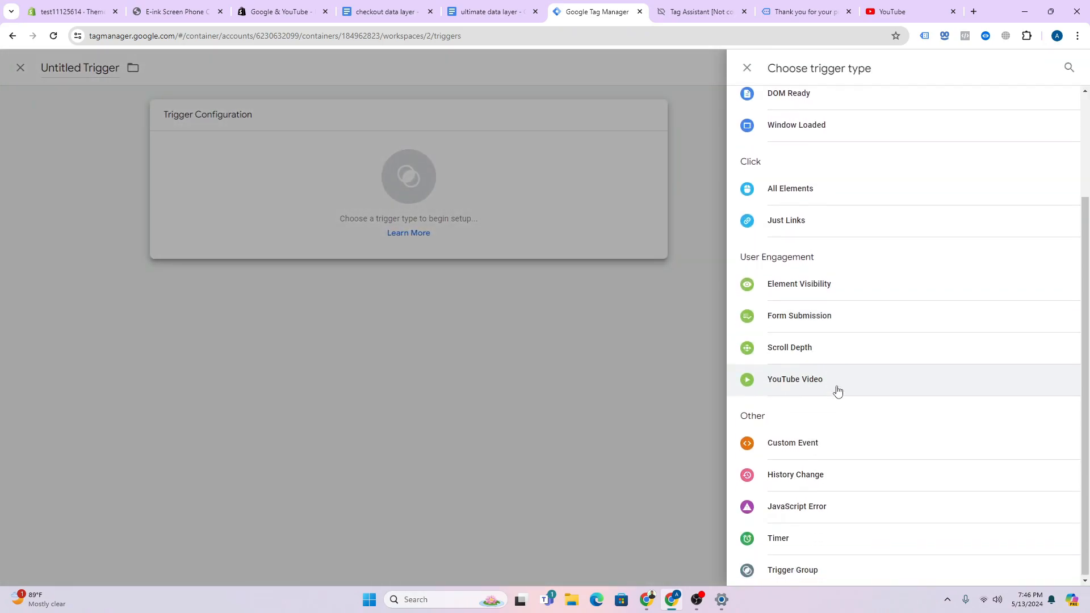
click(820, 445)
click(703, 10)
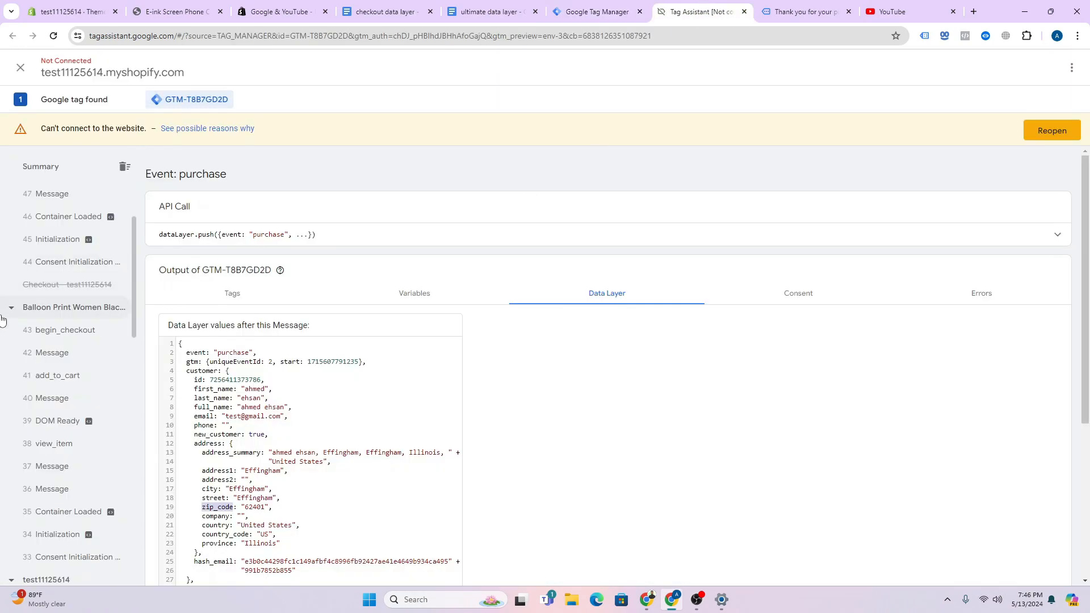
scroll(73, 323, up, 2)
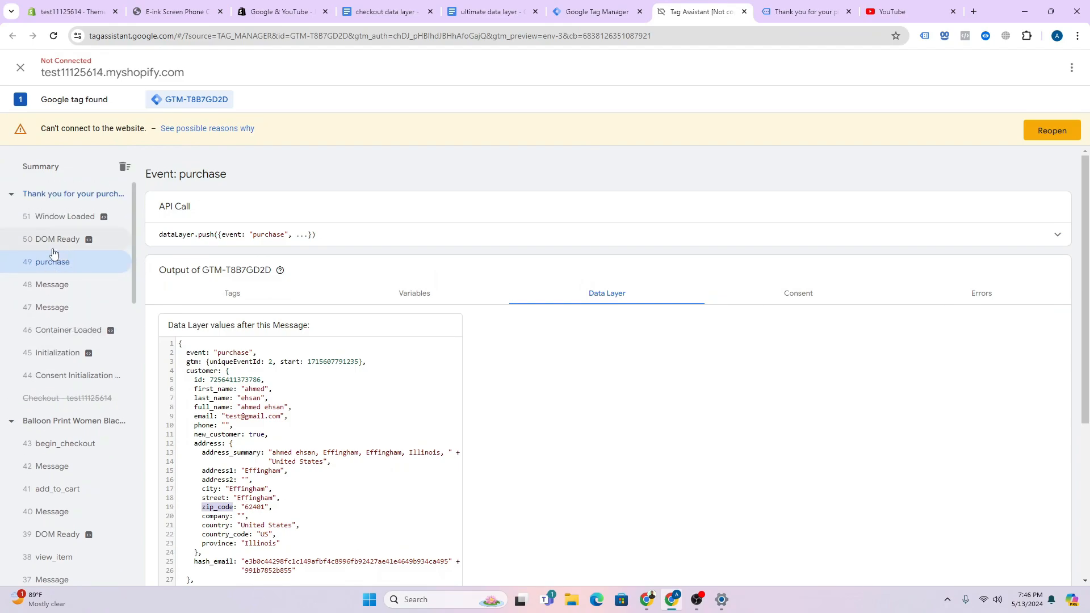
drag(175, 354, 263, 356)
double_click(233, 354)
right_click(230, 352)
click(287, 366)
- Set the event name to purchase and save the trigger as Purchase
click(623, 14)
click(550, 233)
key(ctrl+v)
click(1031, 71)
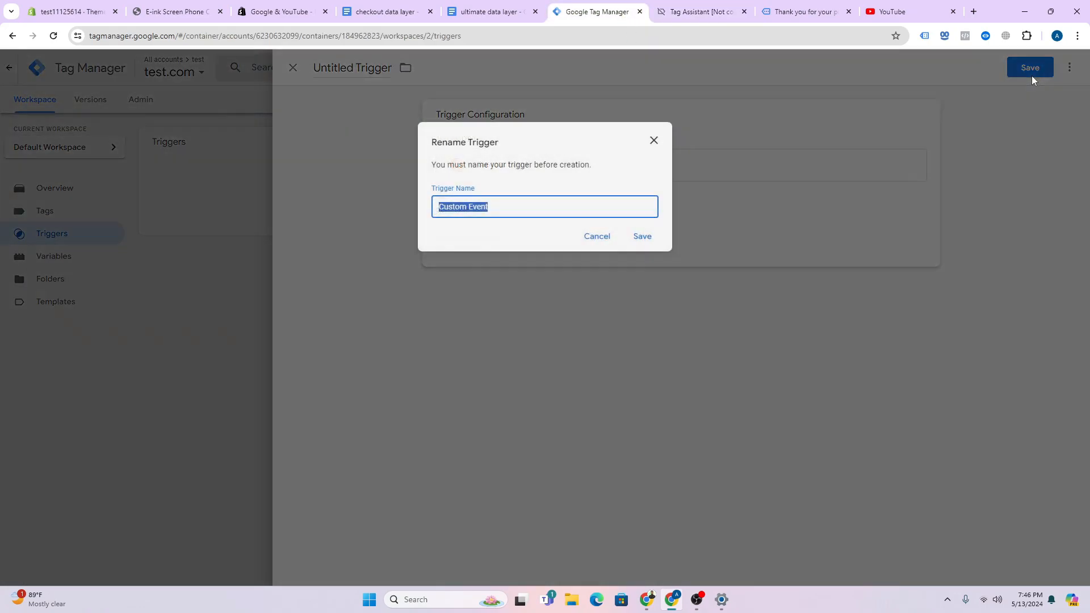
text(Purchase)
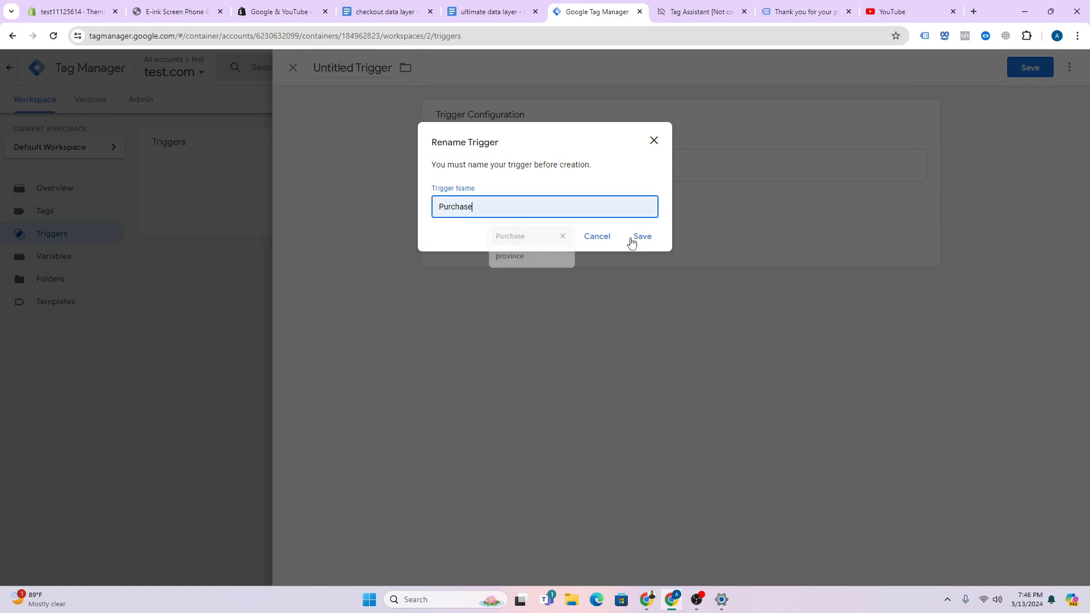
click(642, 237)
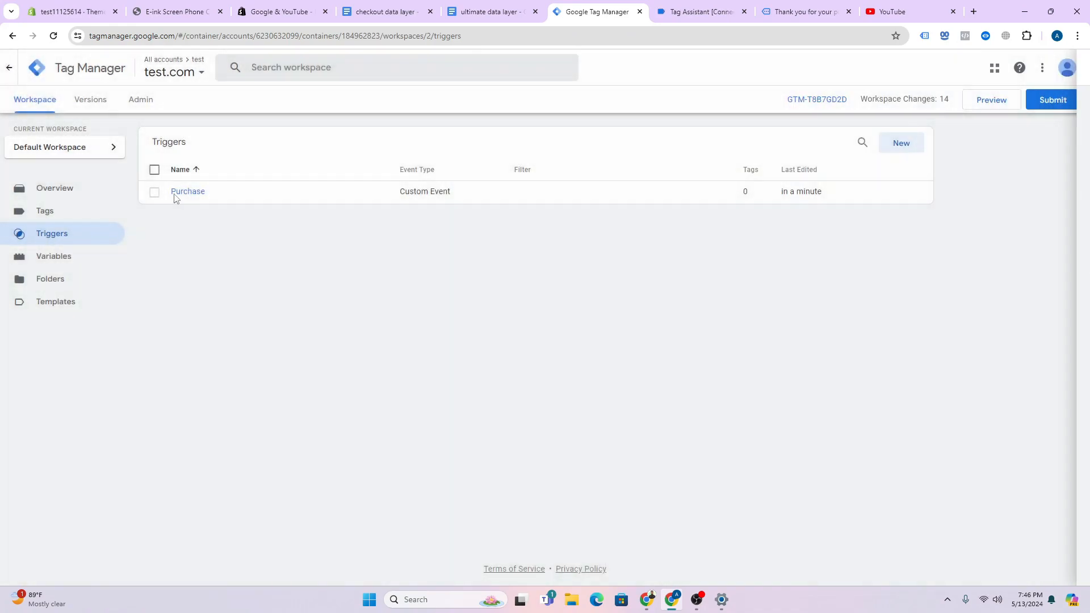
click(87, 212)
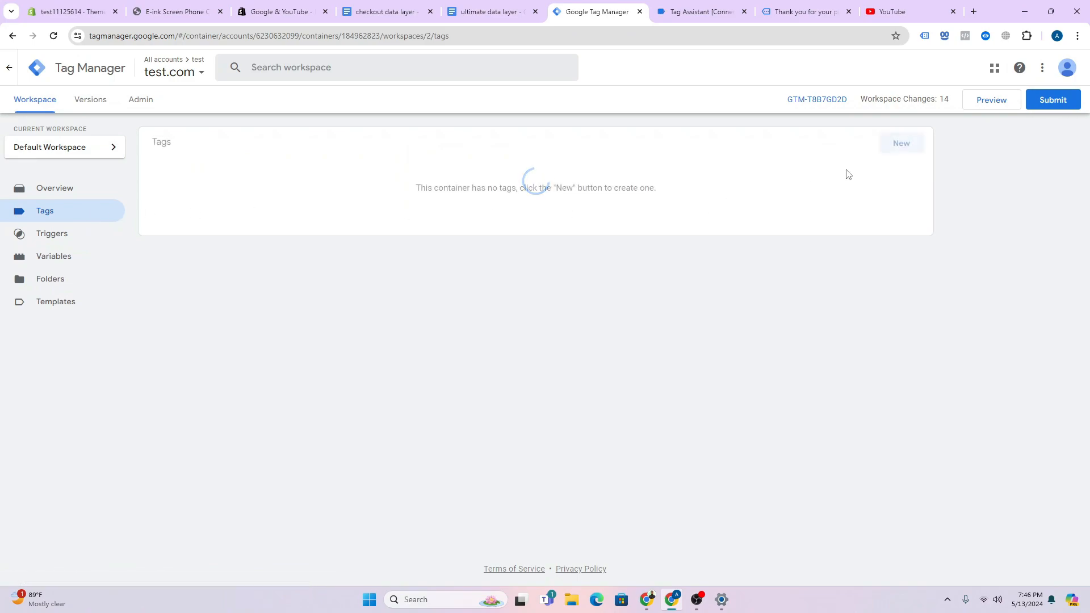
- Create a new Google Ads Conversion Tracking tag, then open a blank browser tab
click(902, 148)
click(904, 153)
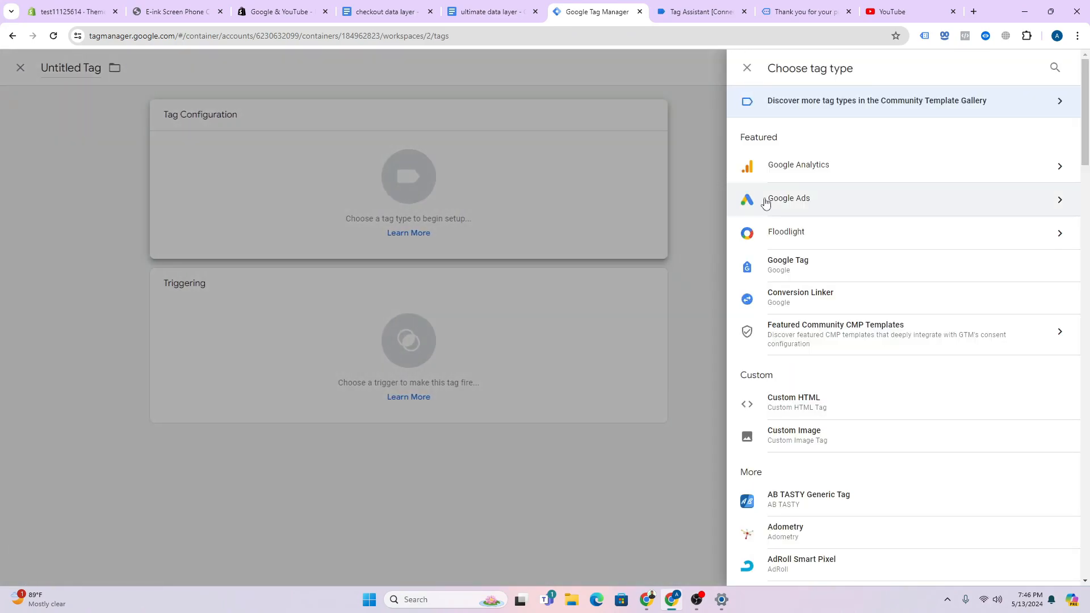
click(773, 211)
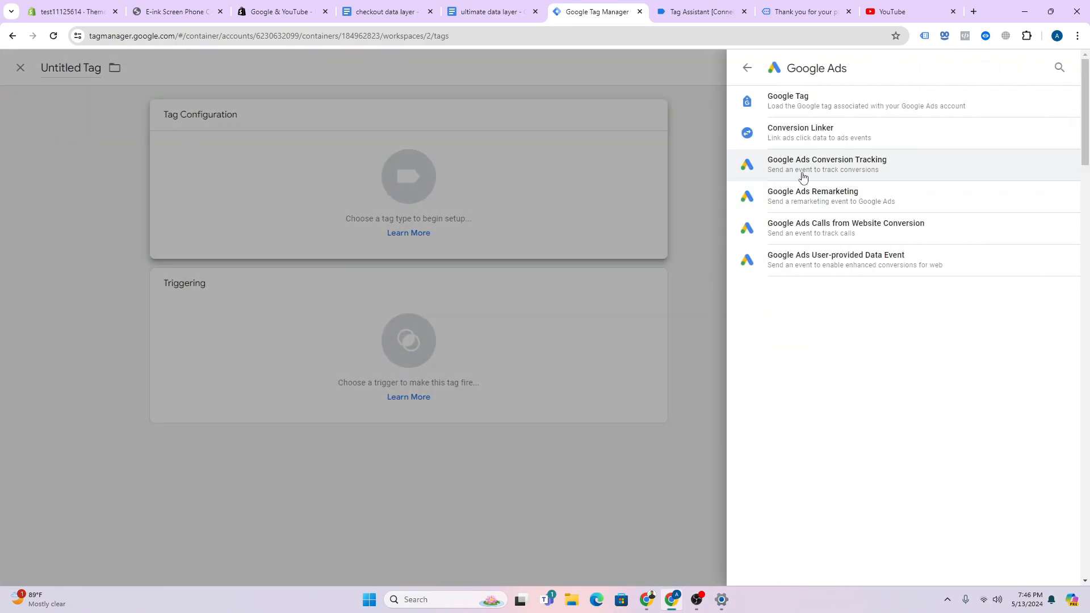
click(802, 165)
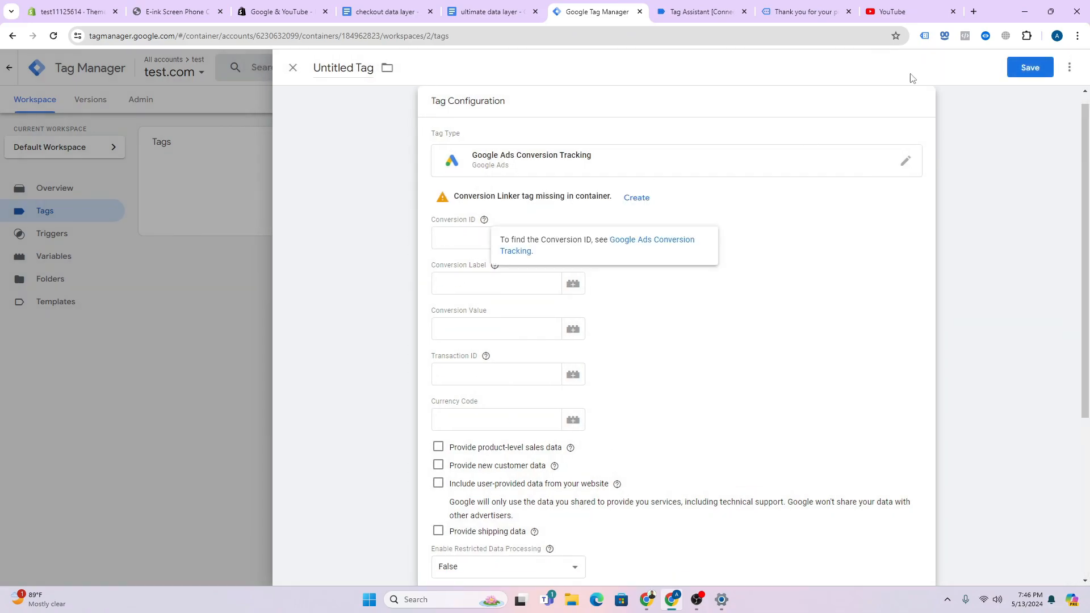
click(974, 12)
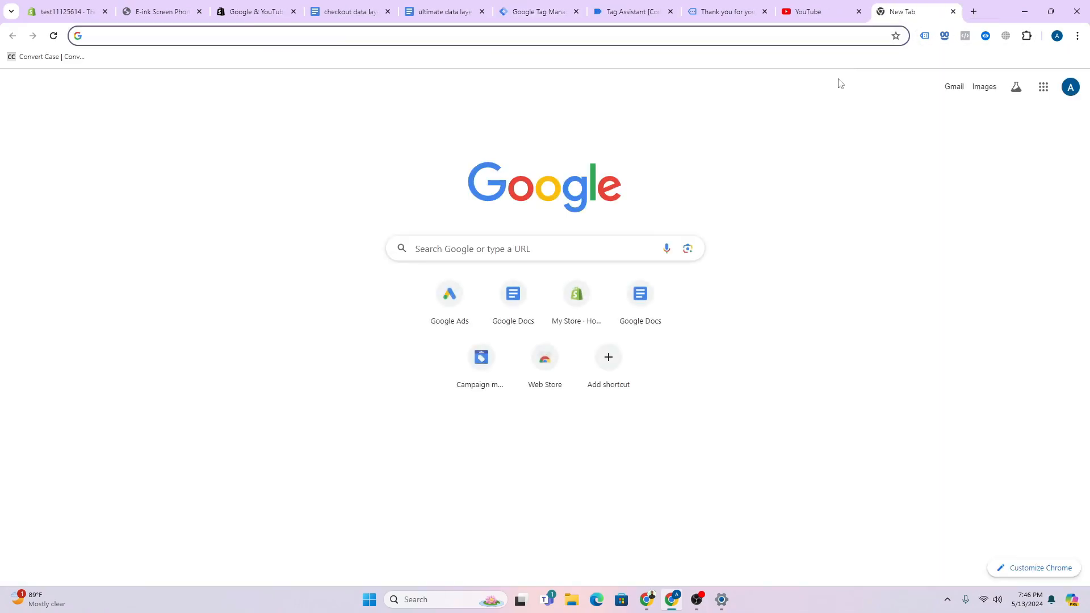
- Open Google Ads via ads.g, go to Goals conversions summary, and begin a new conversion action
text(ads.)
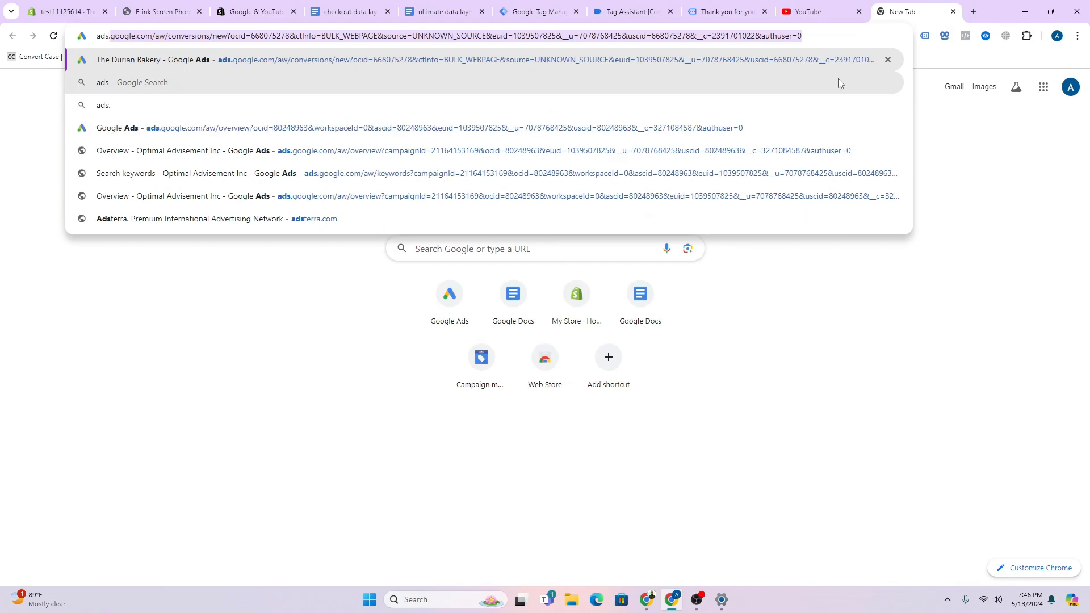
text(g)
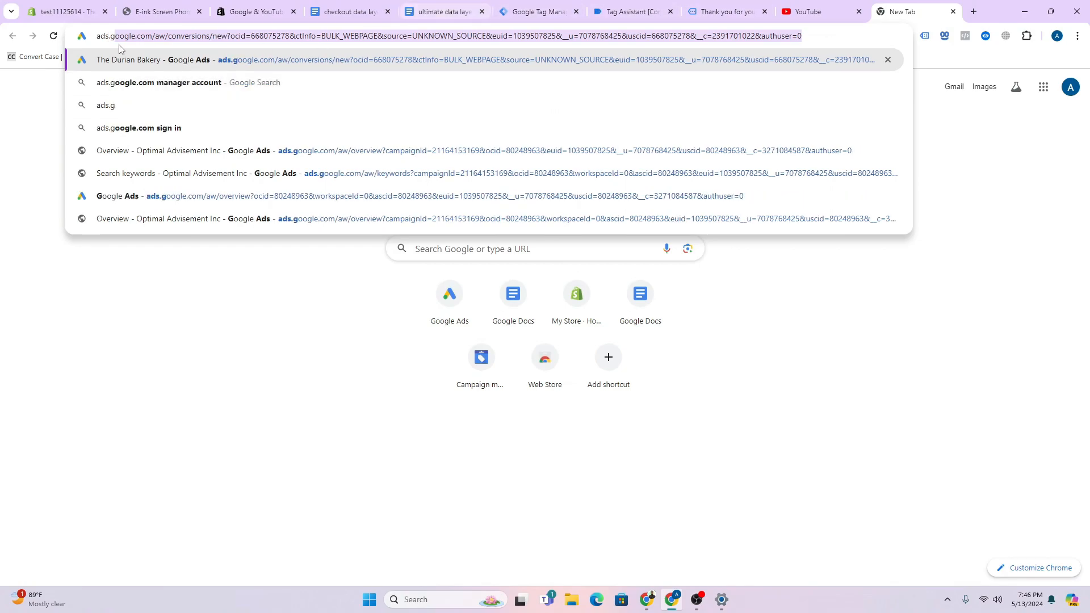
click(172, 67)
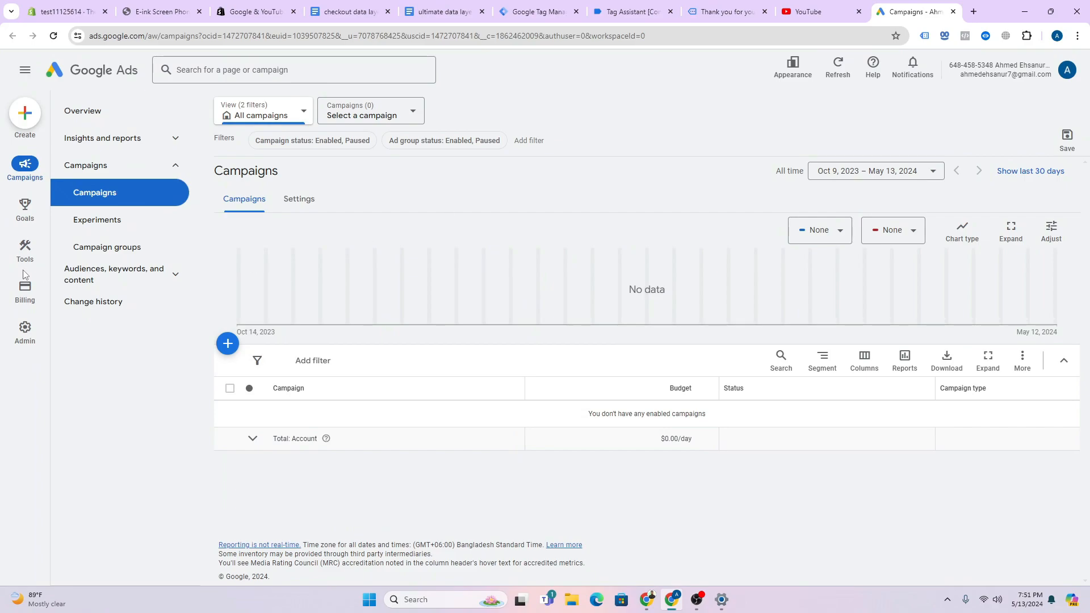
click(25, 205)
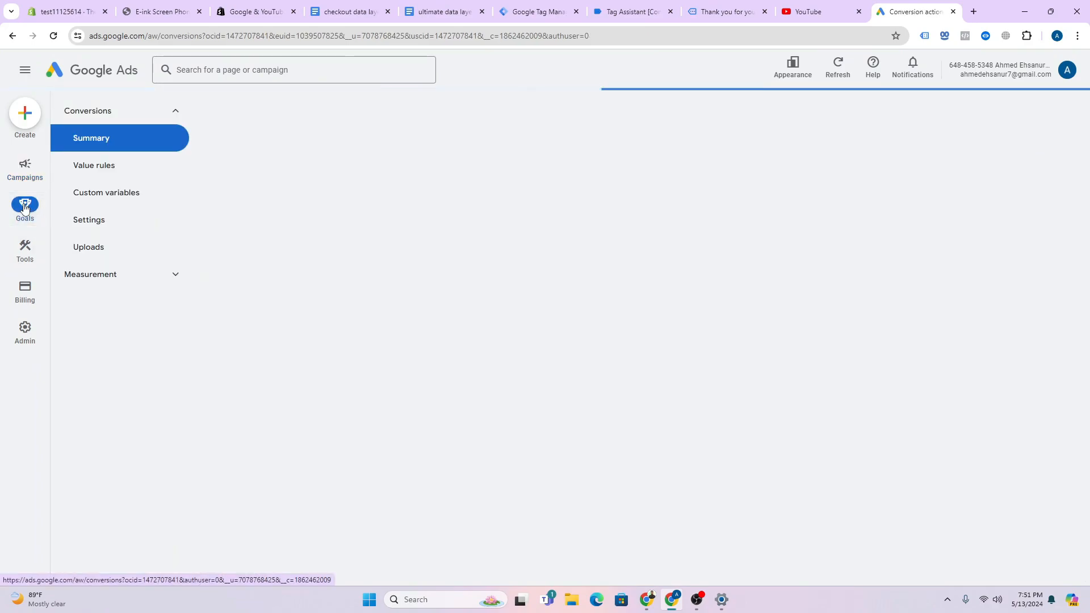
click(785, 67)
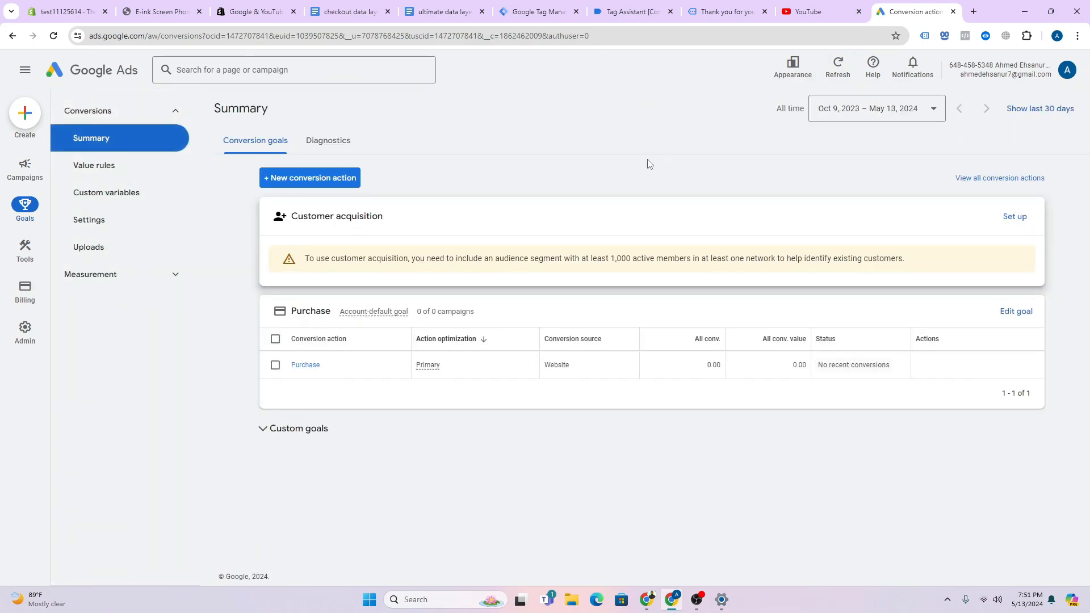
click(327, 178)
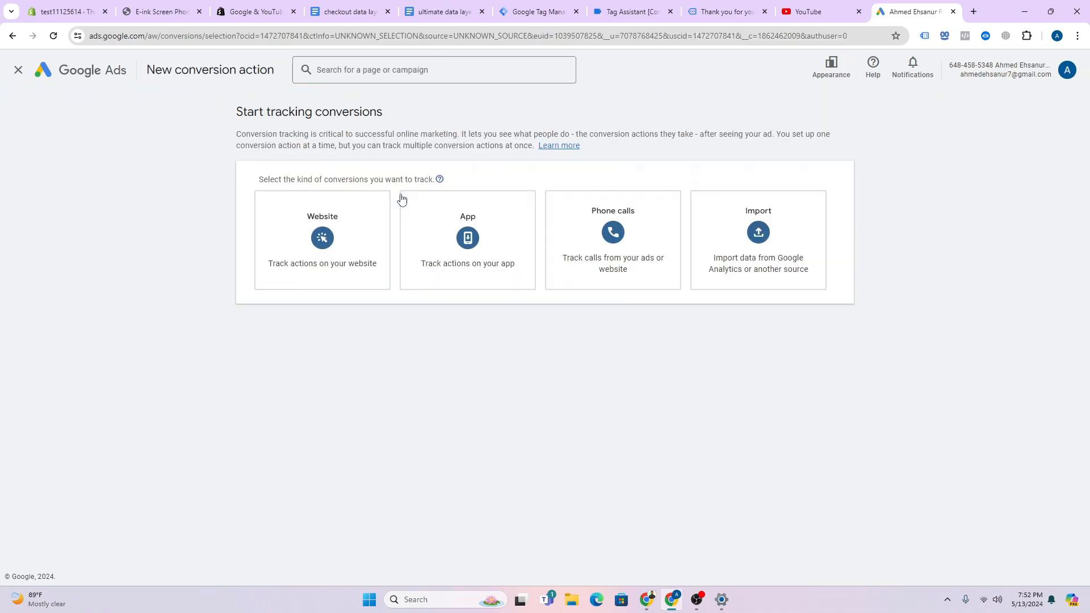
- Choose Website tracking and paste the store's myshopify URL as the website domain
click(301, 256)
click(328, 237)
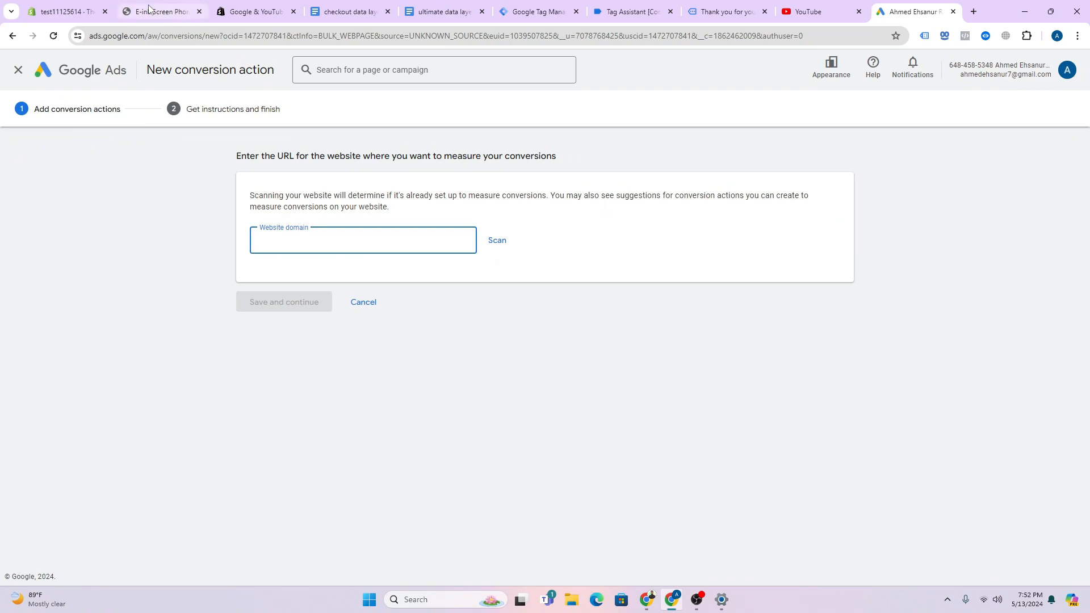
click(156, 12)
right_click(193, 46)
click(256, 131)
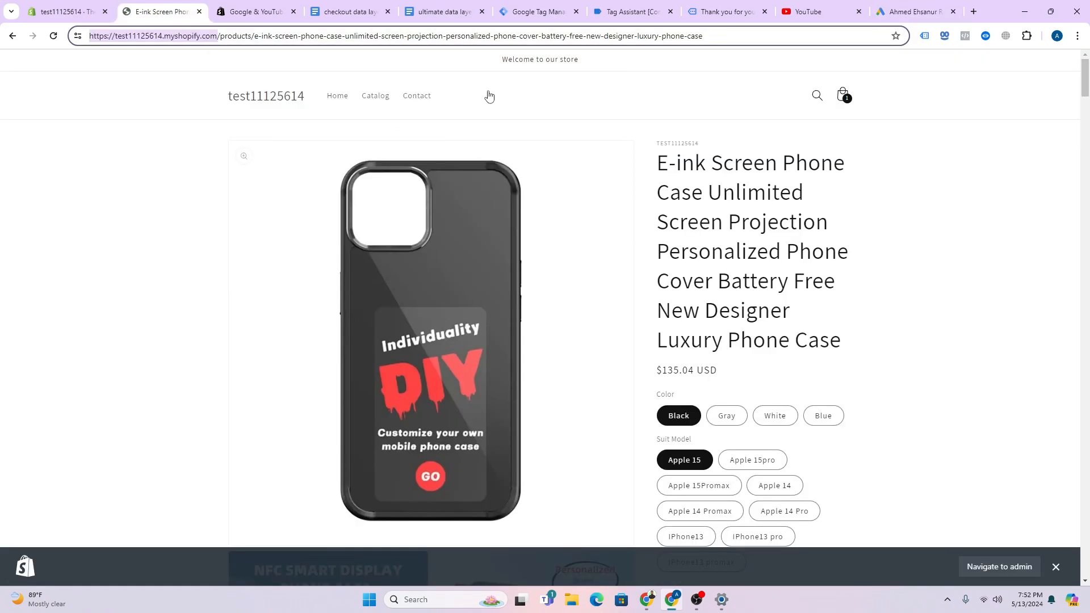
click(914, 11)
right_click(415, 247)
click(400, 250)
right_click(399, 247)
click(349, 241)
right_click(348, 239)
click(406, 349)
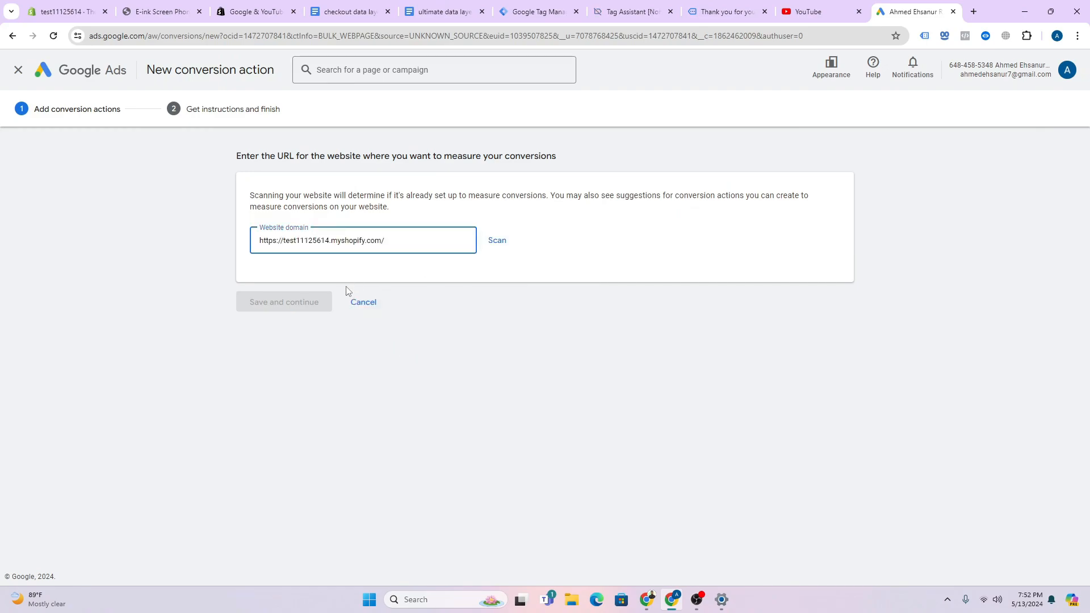
- Scan the store domain and choose to add a conversion action manually
click(499, 241)
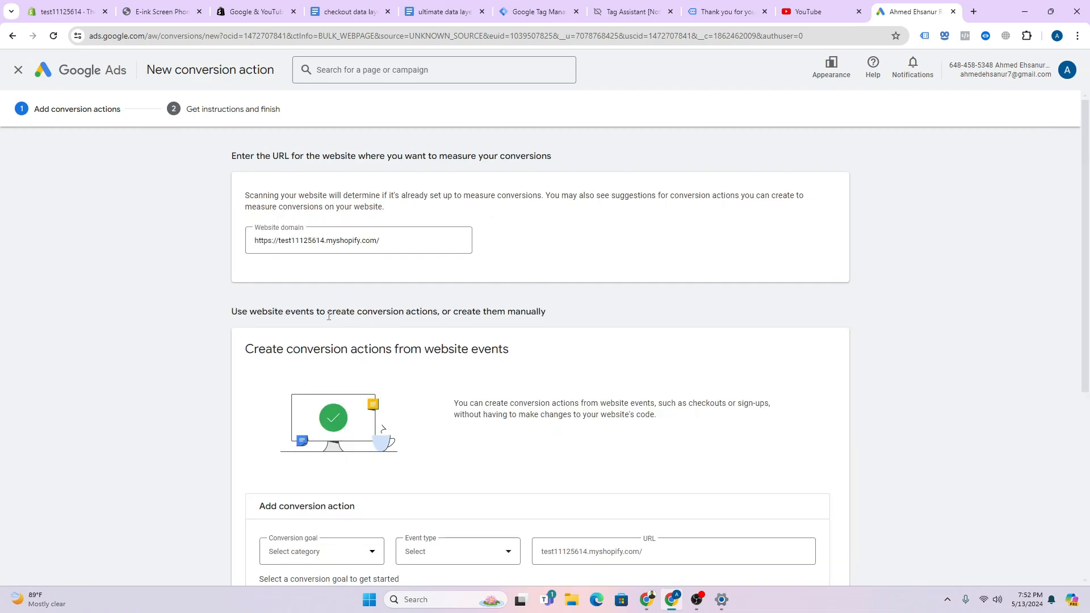
scroll(350, 390, down, 5)
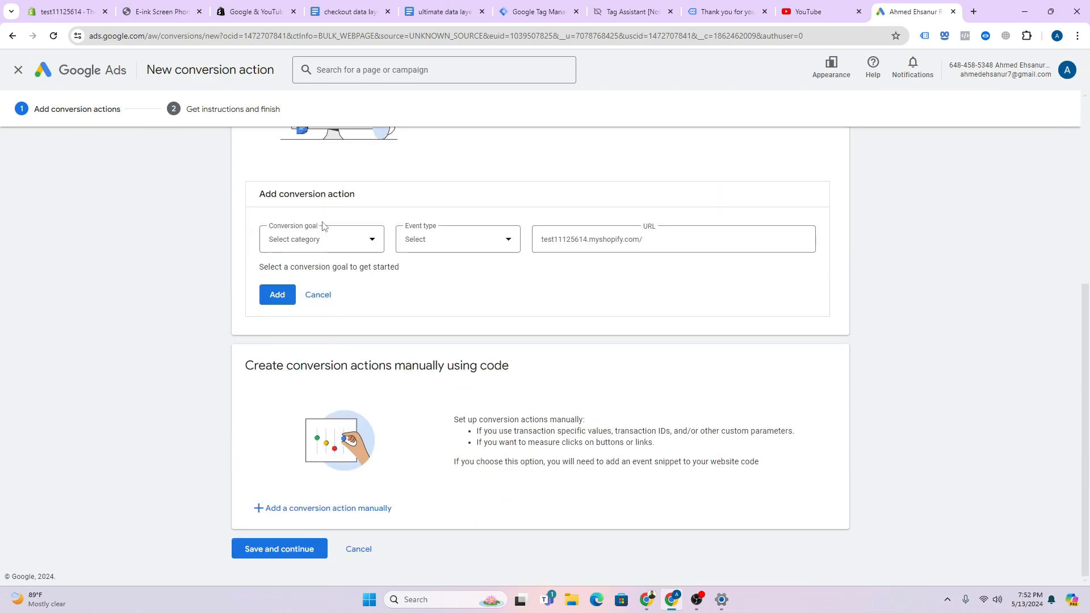
click(318, 295)
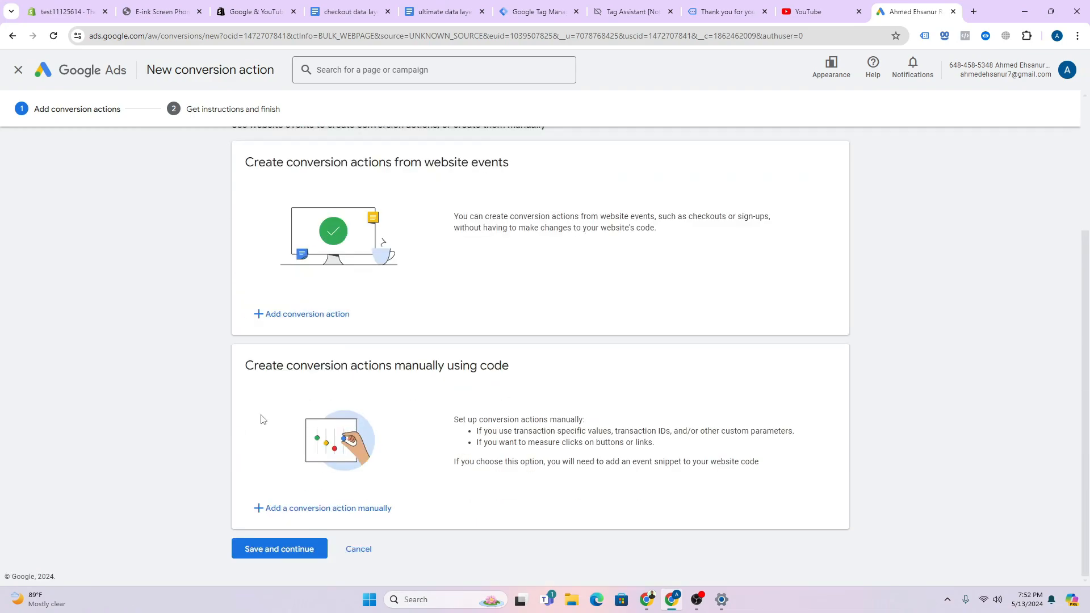
click(339, 507)
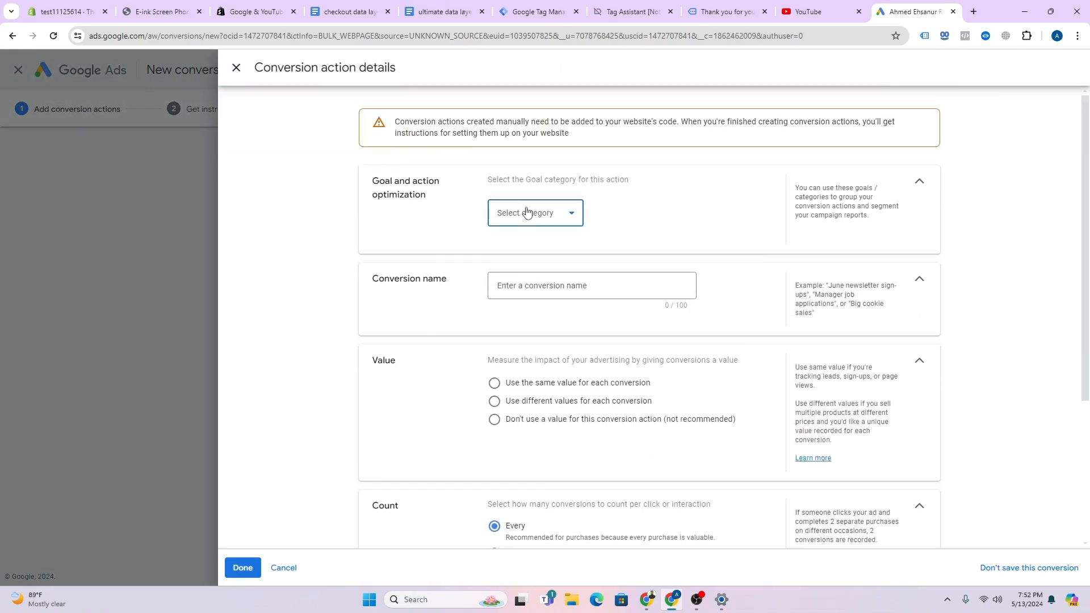
- Set the goal category to Purchase and name the conversion purchase main
click(526, 213)
click(523, 235)
click(547, 326)
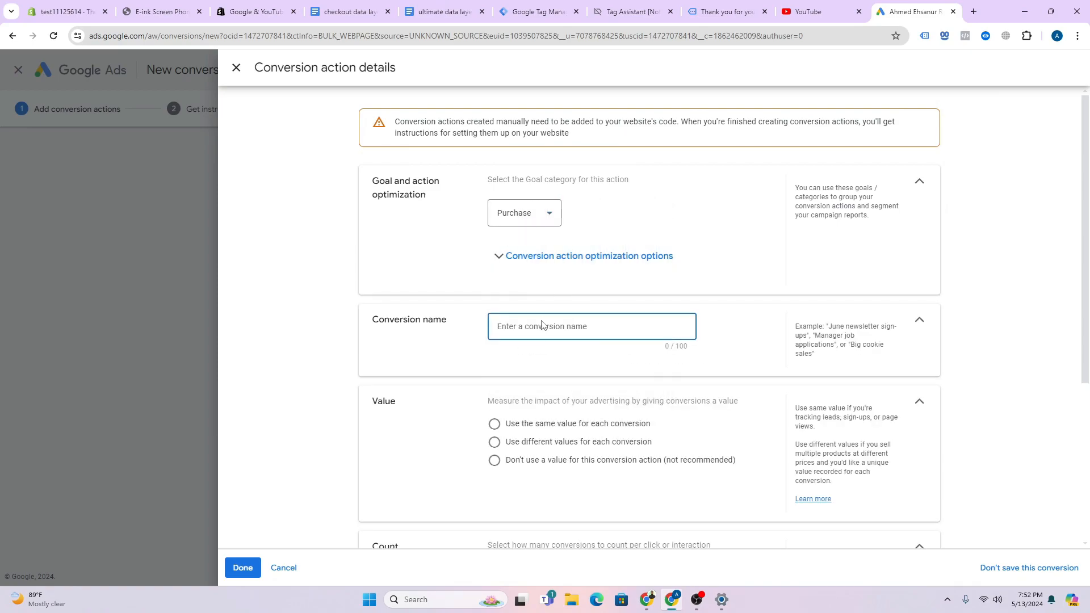
text(p)
- Use different values per conversion with default value 1, expand Enhanced conversions, and finish
scroll(568, 341, down, 4)
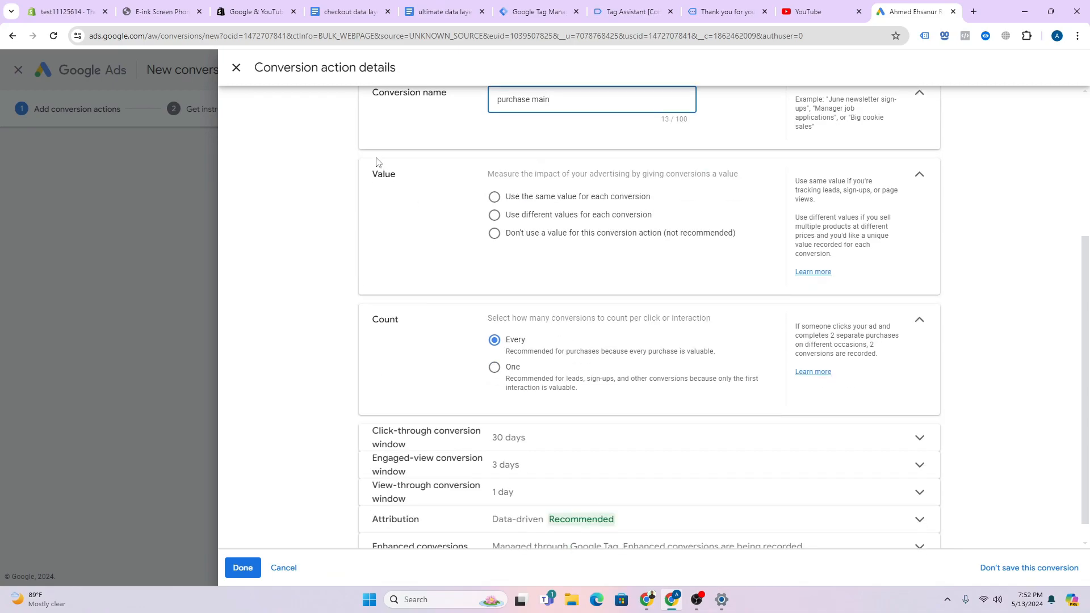
click(495, 215)
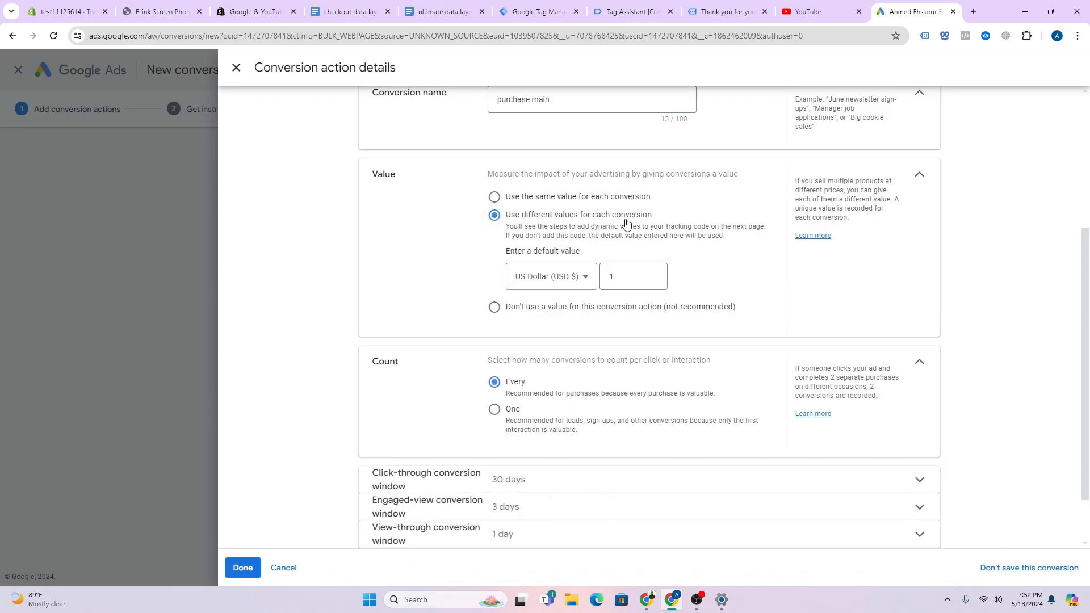
double_click(609, 278)
click(629, 298)
click(620, 276)
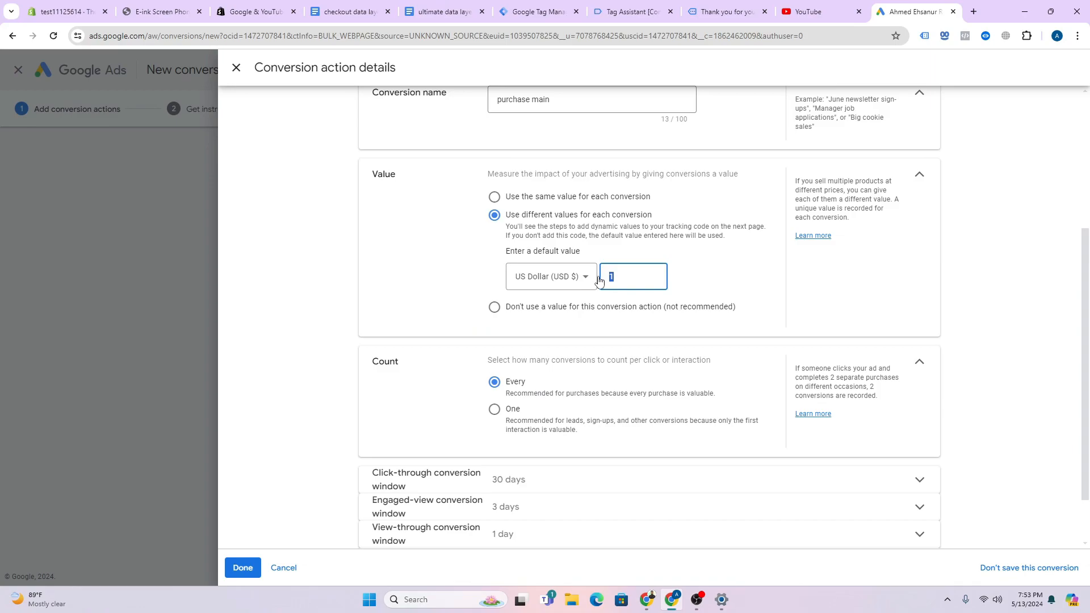
click(708, 272)
scroll(708, 272, down, 1)
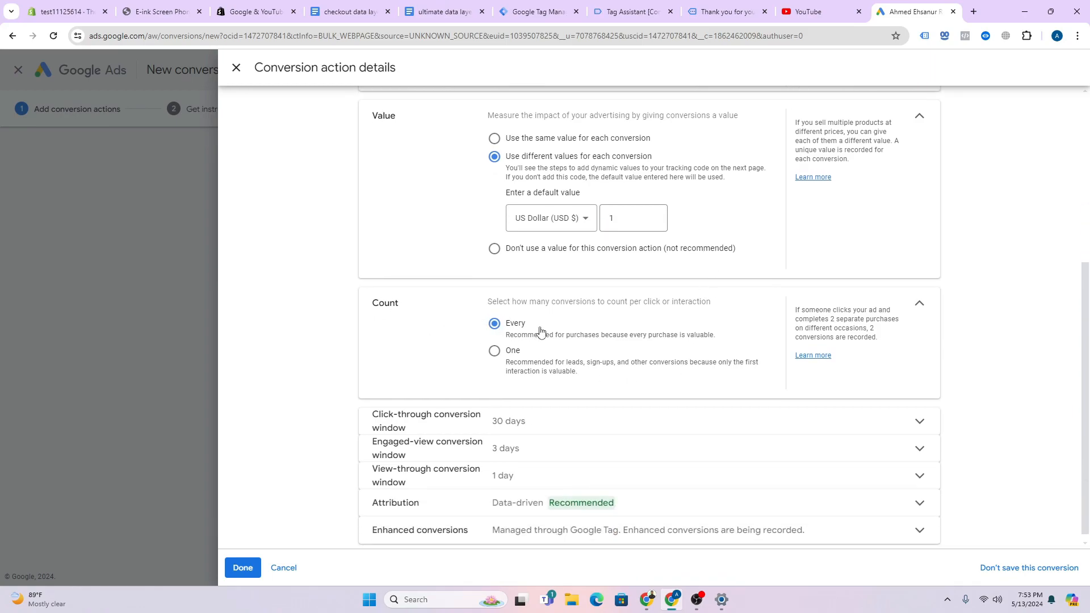
scroll(540, 332, down, 1)
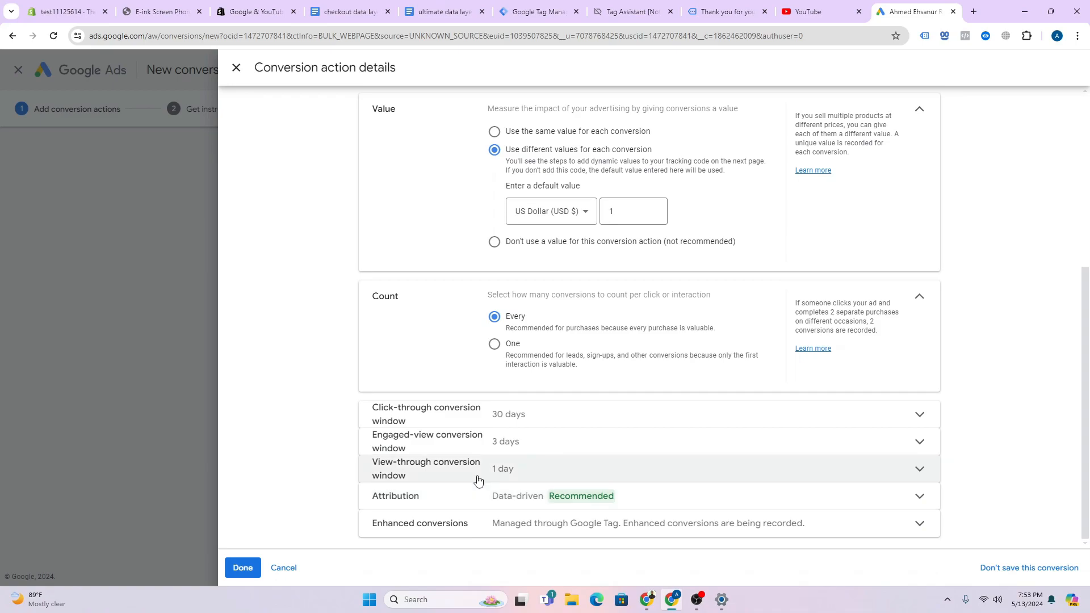
click(536, 519)
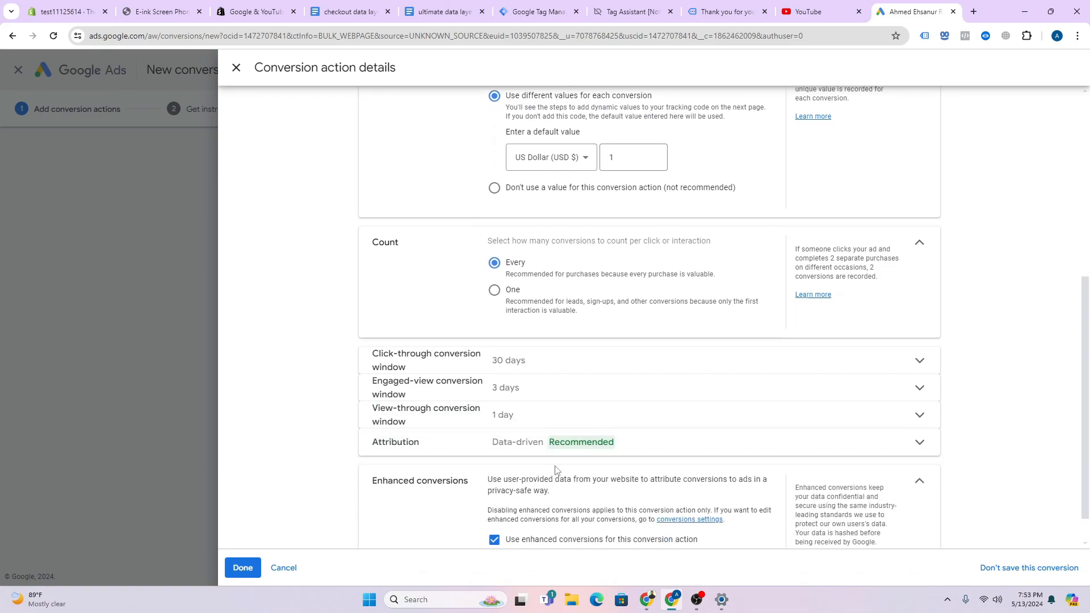
click(243, 568)
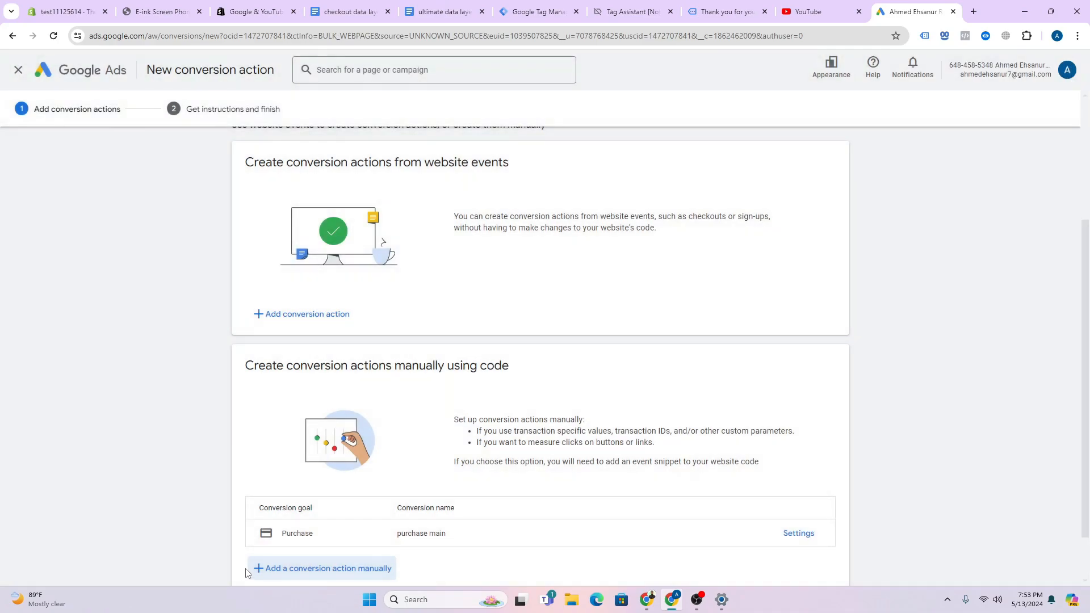
scroll(325, 502, down, 1)
- Save the conversion and paste its Conversion ID from the Tag Manager setup into the GTM tag
click(303, 551)
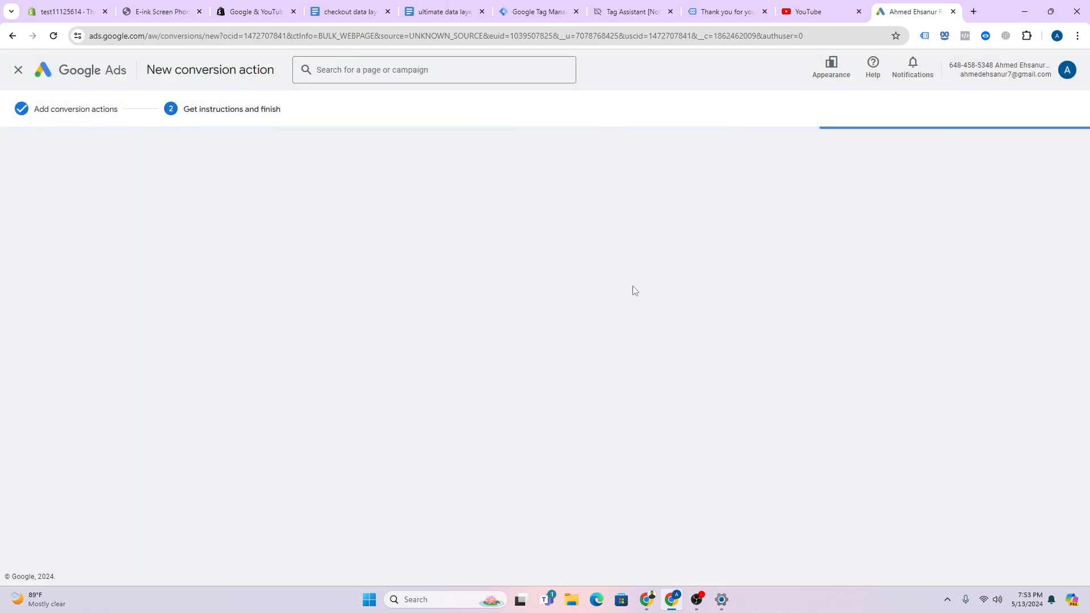
click(727, 214)
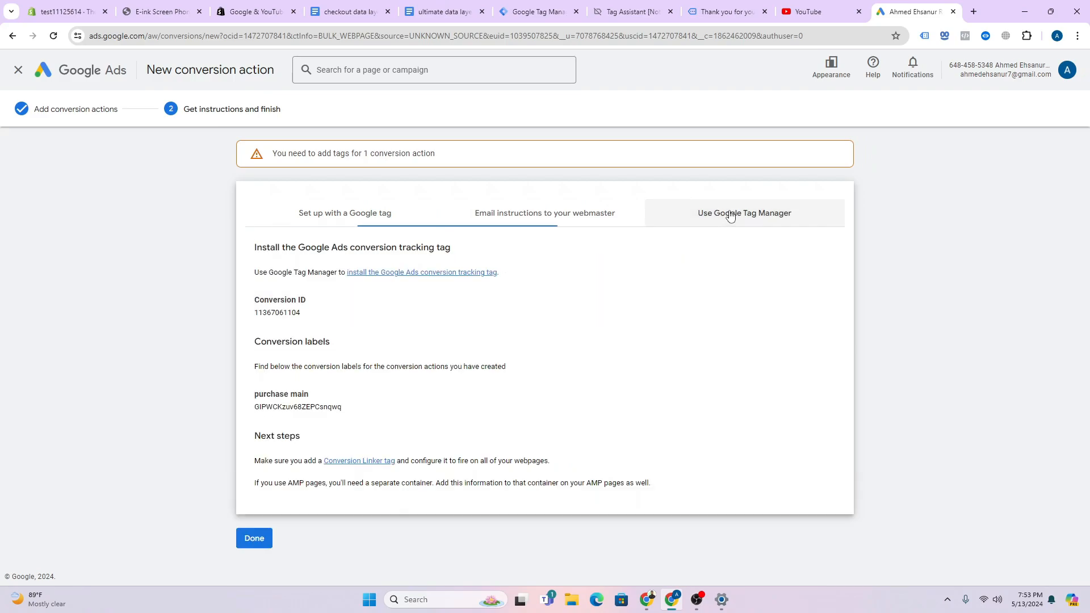
double_click(282, 314)
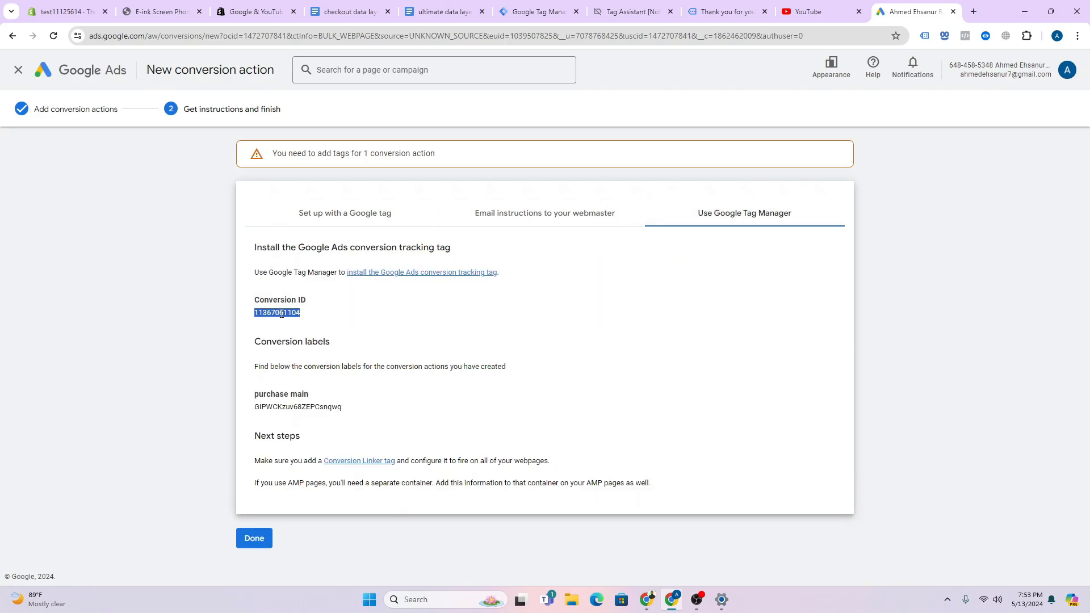
right_click(283, 313)
click(304, 324)
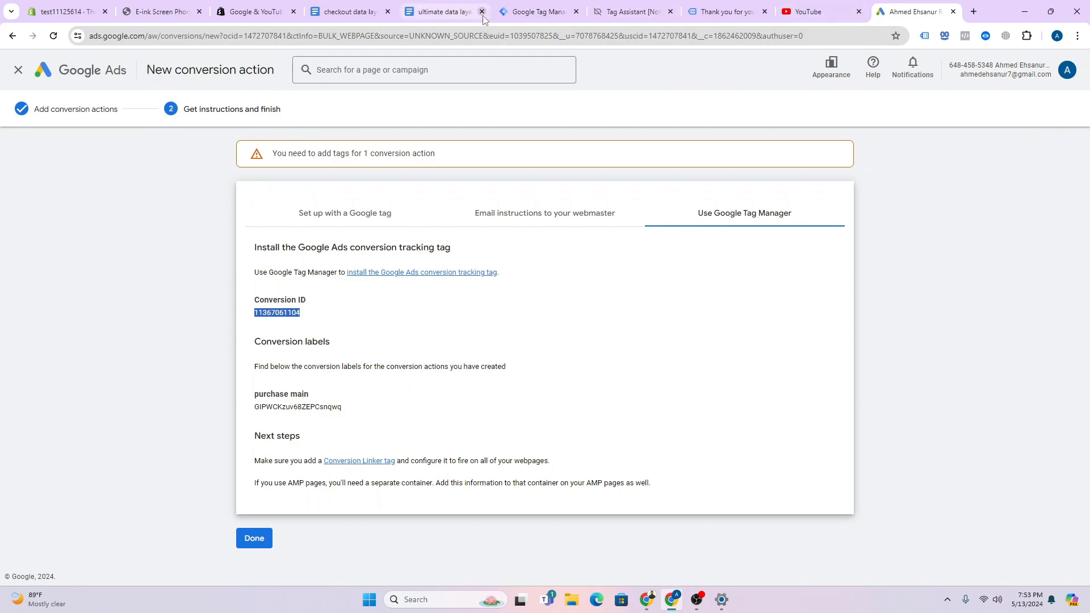
click(505, 12)
right_click(467, 241)
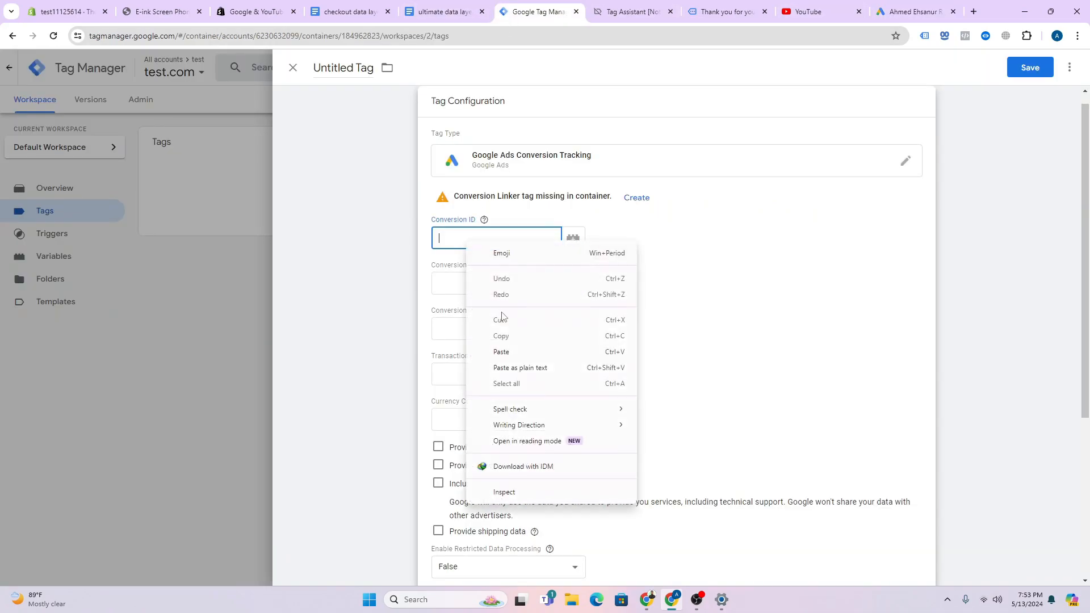
click(500, 353)
- Copy the conversion label from Google Ads into the tag's Conversion Label field
click(893, 6)
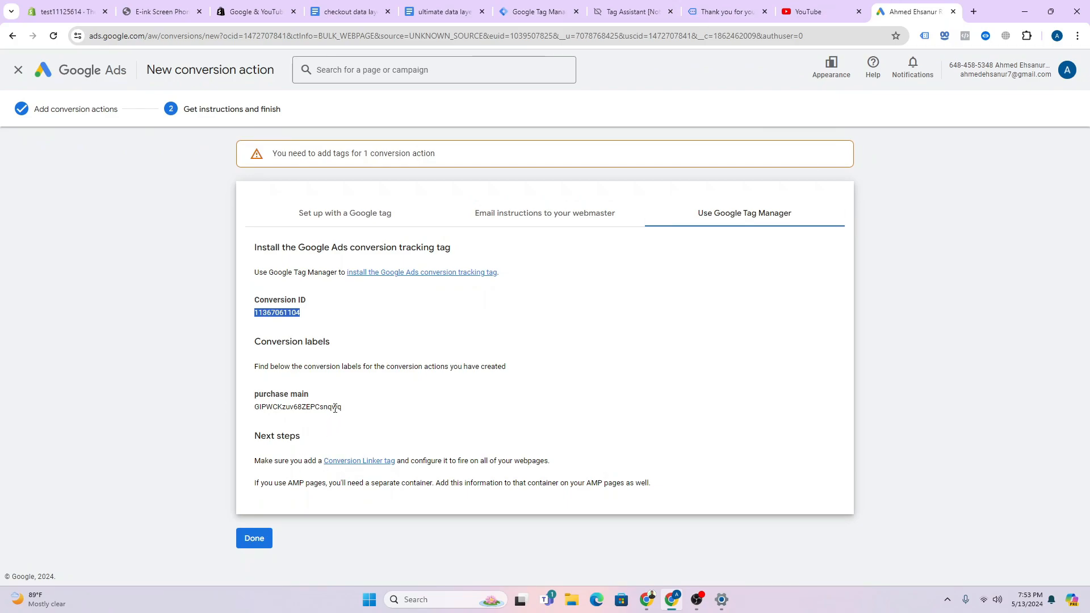
double_click(334, 407)
right_click(335, 409)
click(365, 420)
click(545, 10)
click(465, 287)
right_click(476, 284)
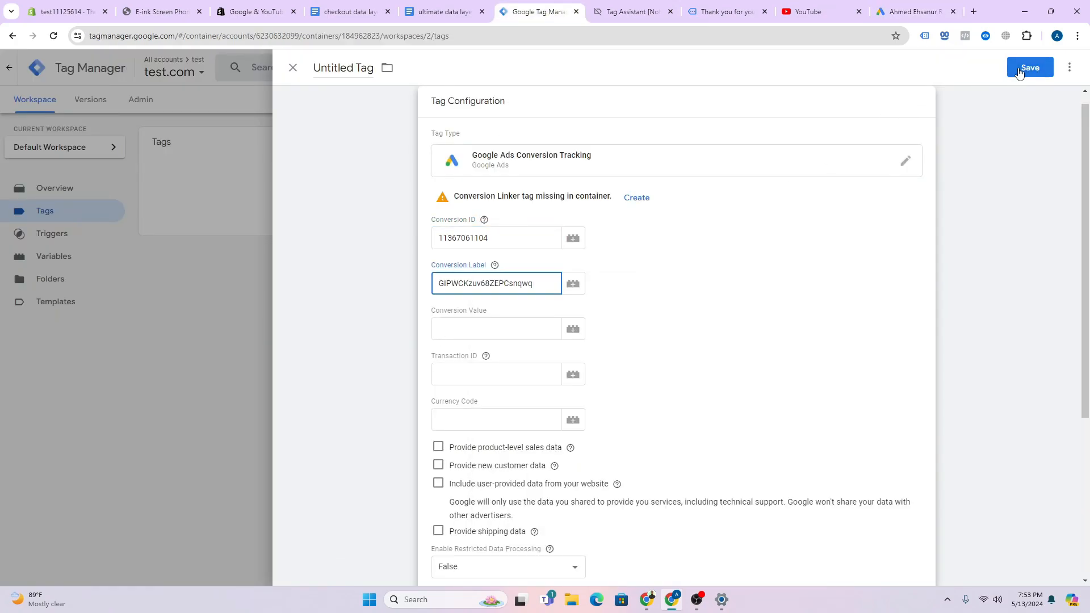
click(439, 329)
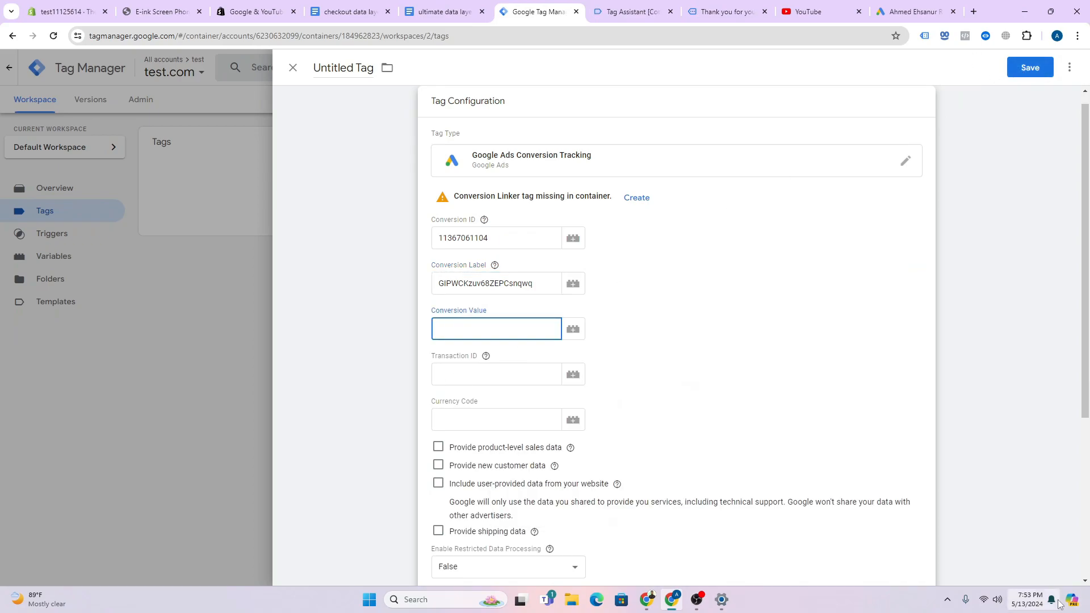
- Fill conversion value, transaction ID and currency code with dlv-value, dlv-transaction id and dlv- currency
click(573, 329)
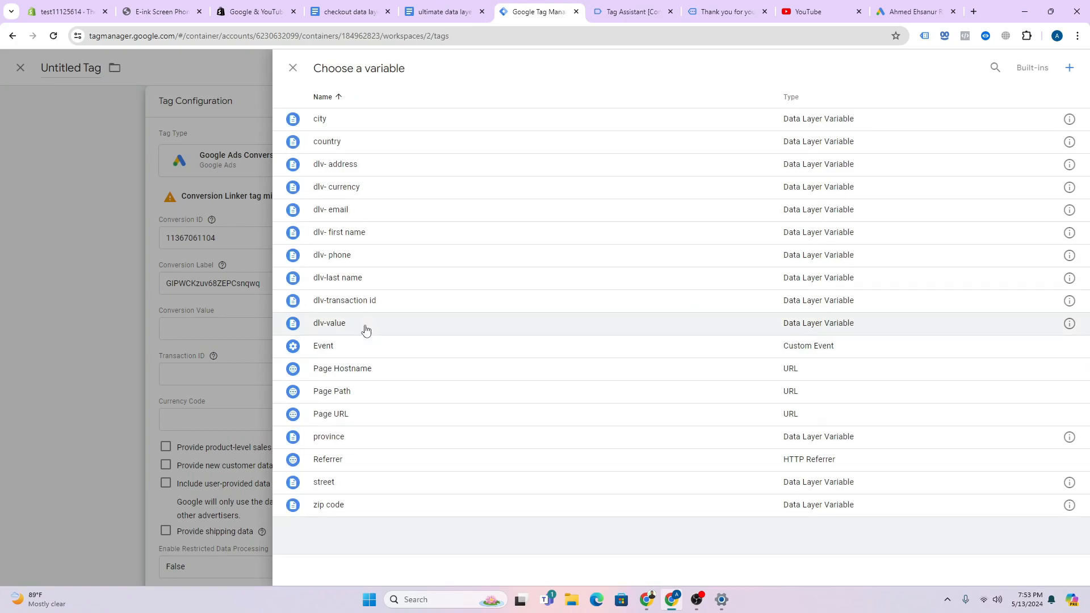
click(364, 327)
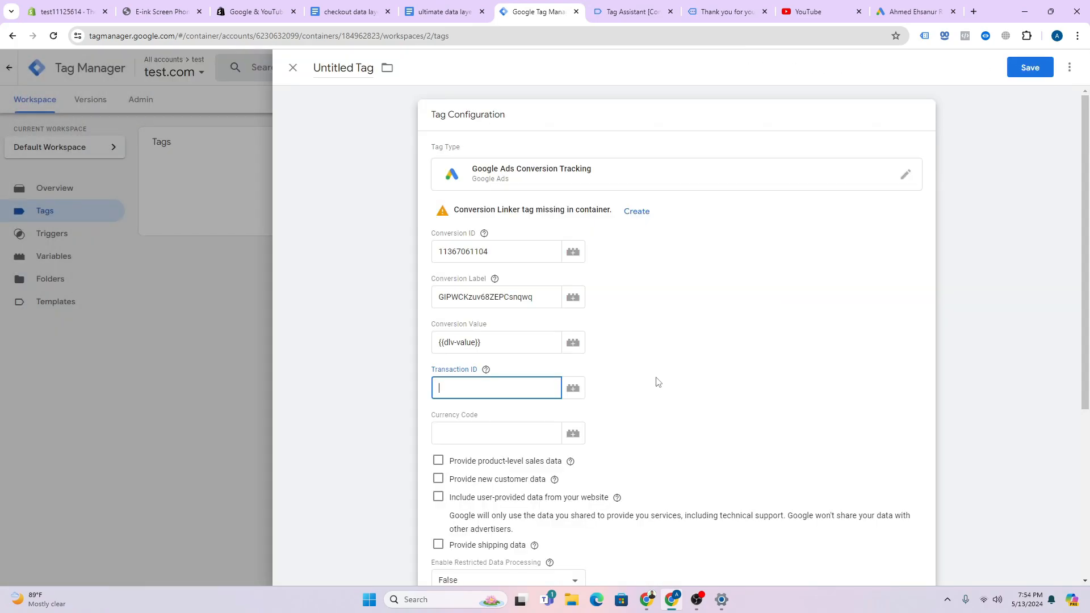
text({{dlv-)
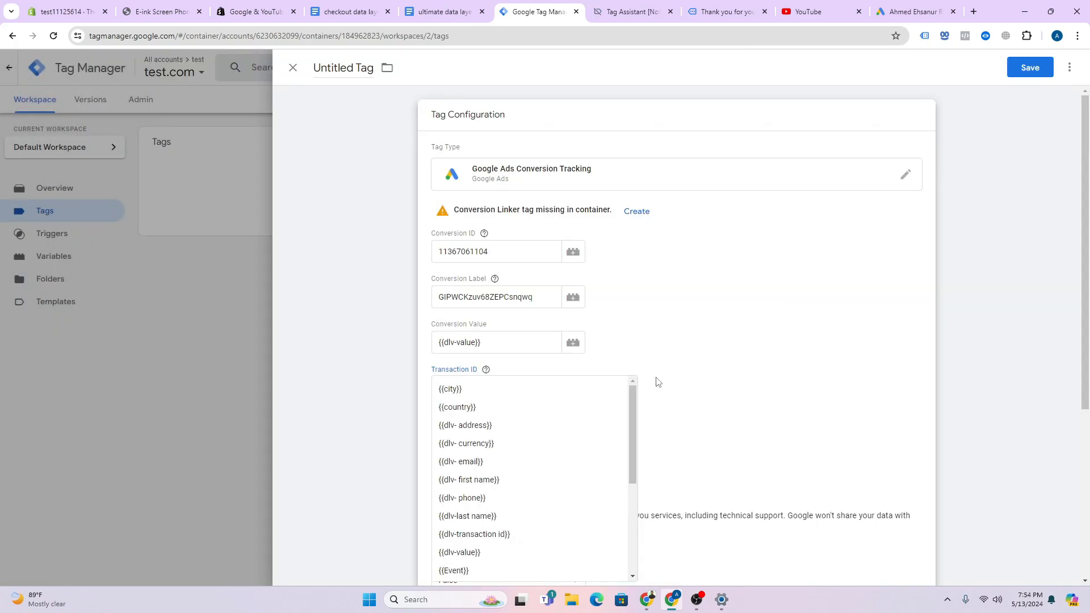
text(tra)
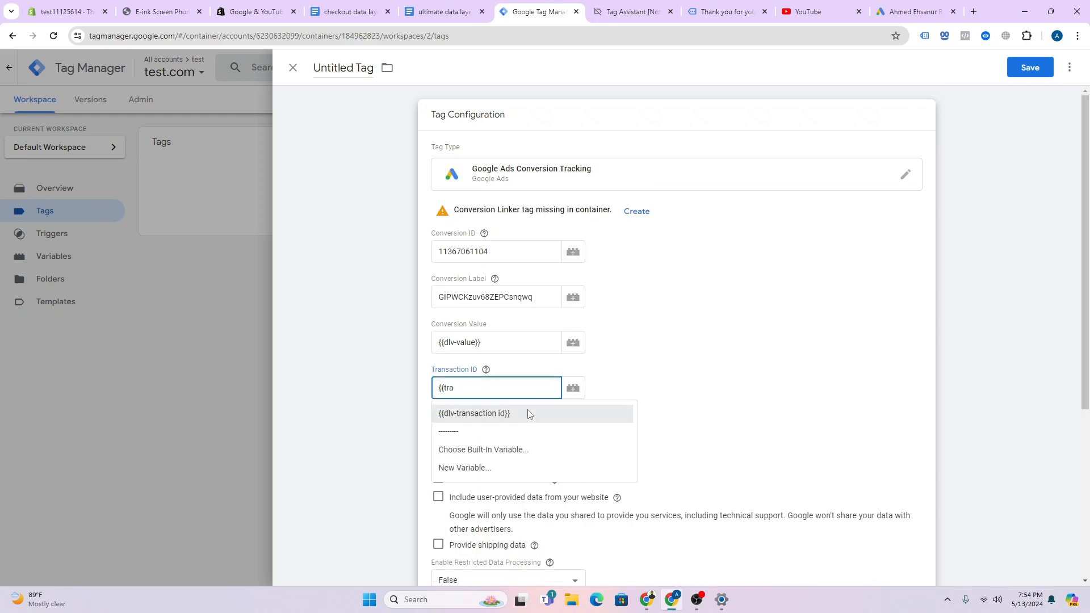
click(523, 414)
click(509, 433)
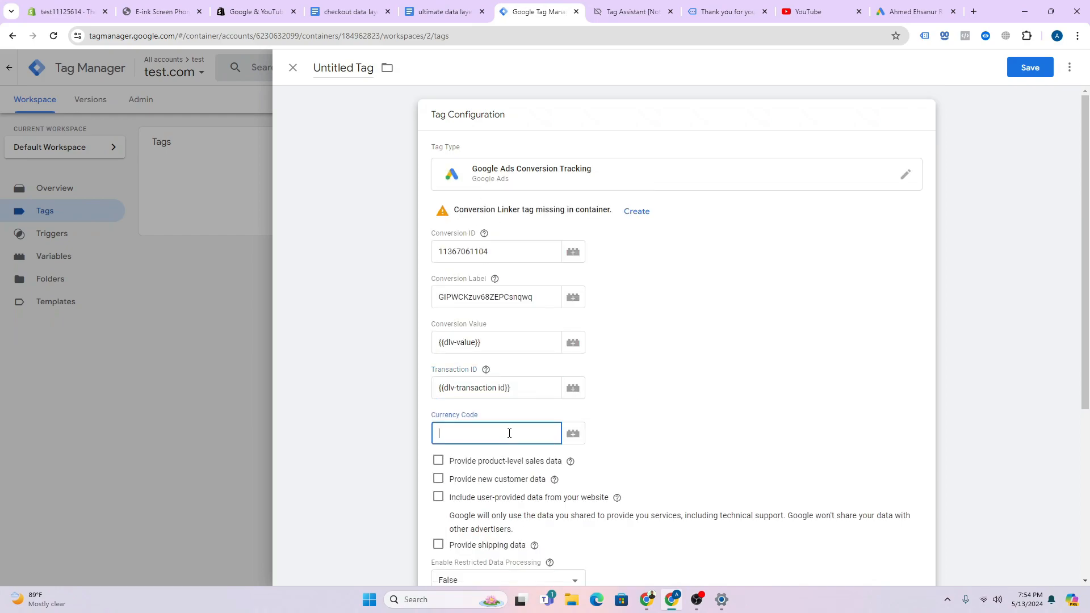
text({{cur)
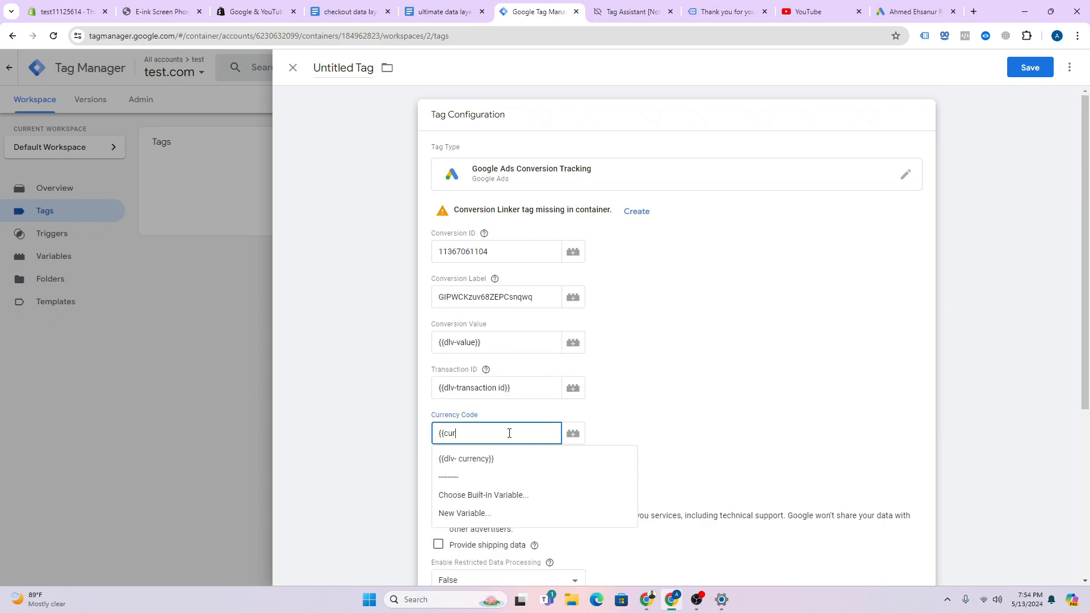
click(512, 459)
- Tick 'Include user-provided data from your website' and open the user-provided data variable list
scroll(279, 333, down, 3)
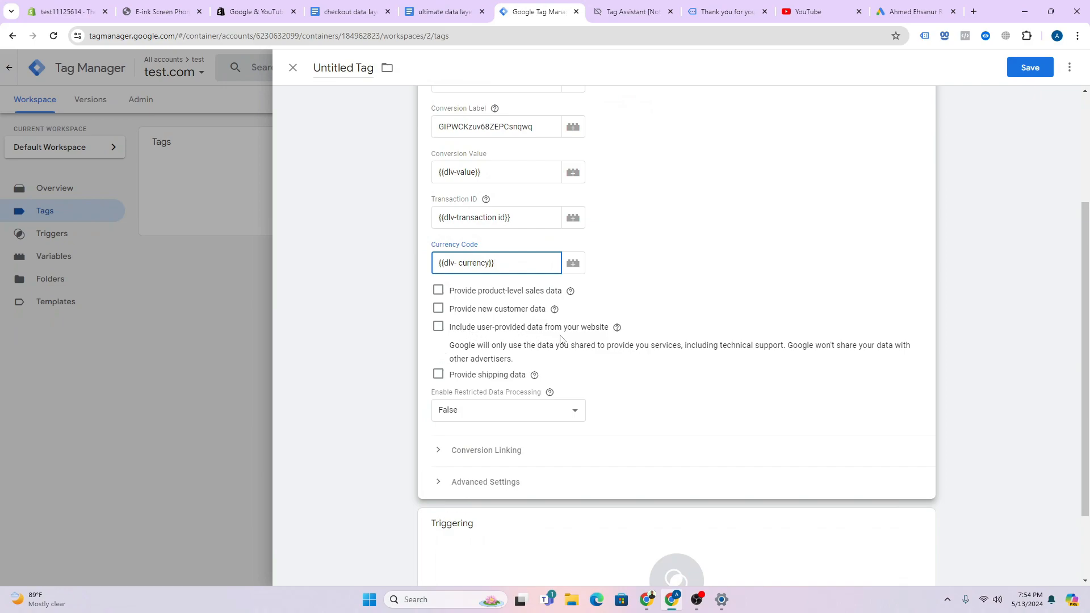
click(589, 327)
click(438, 328)
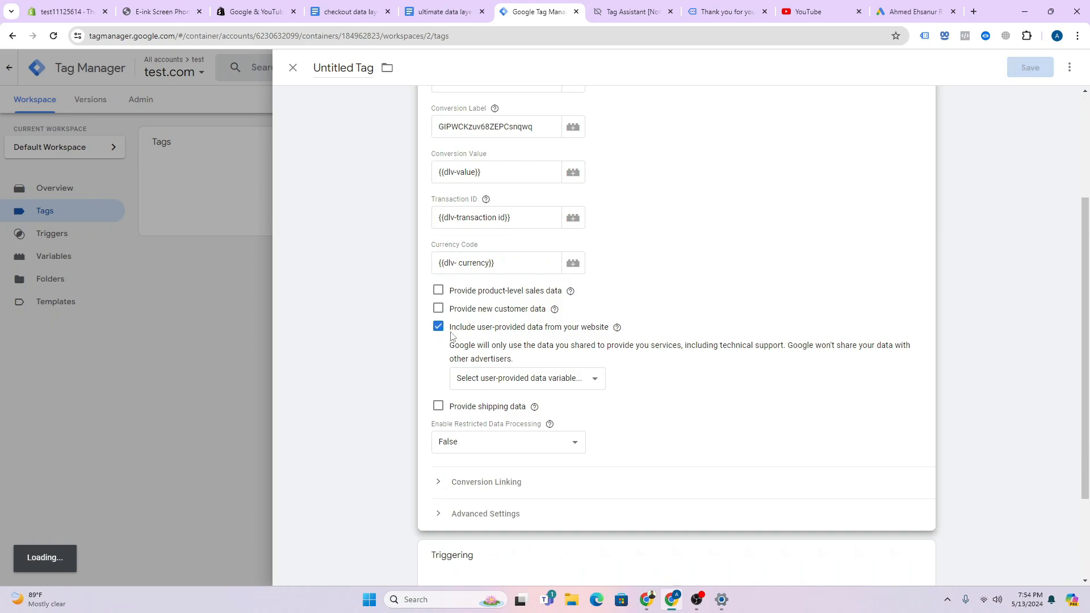
click(506, 379)
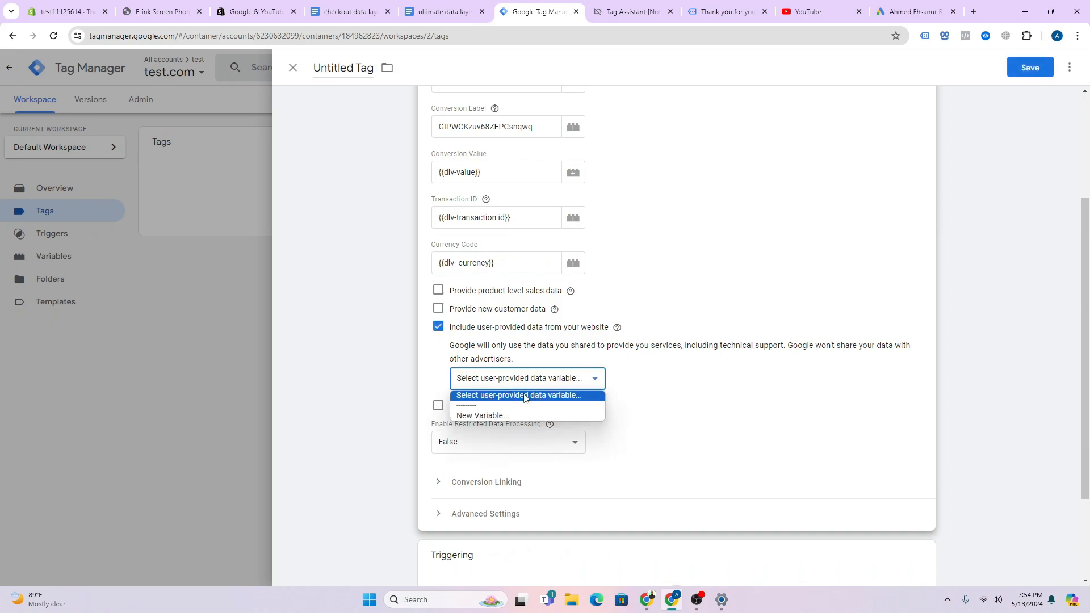
- Create a User-Provided Data variable mapping email, phone, first and last name to the dlv variables
click(489, 416)
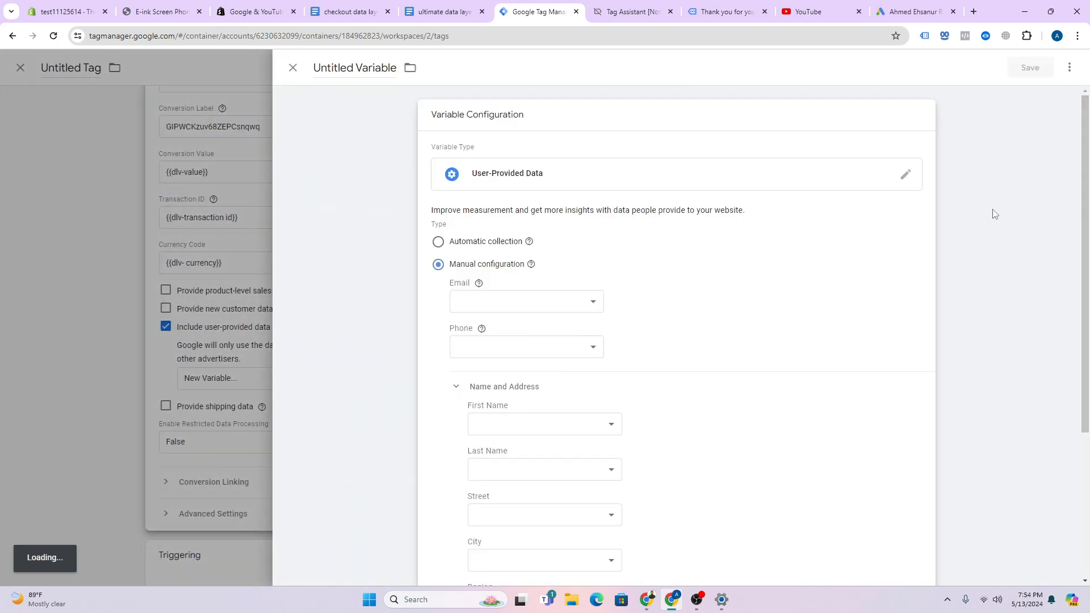
click(477, 302)
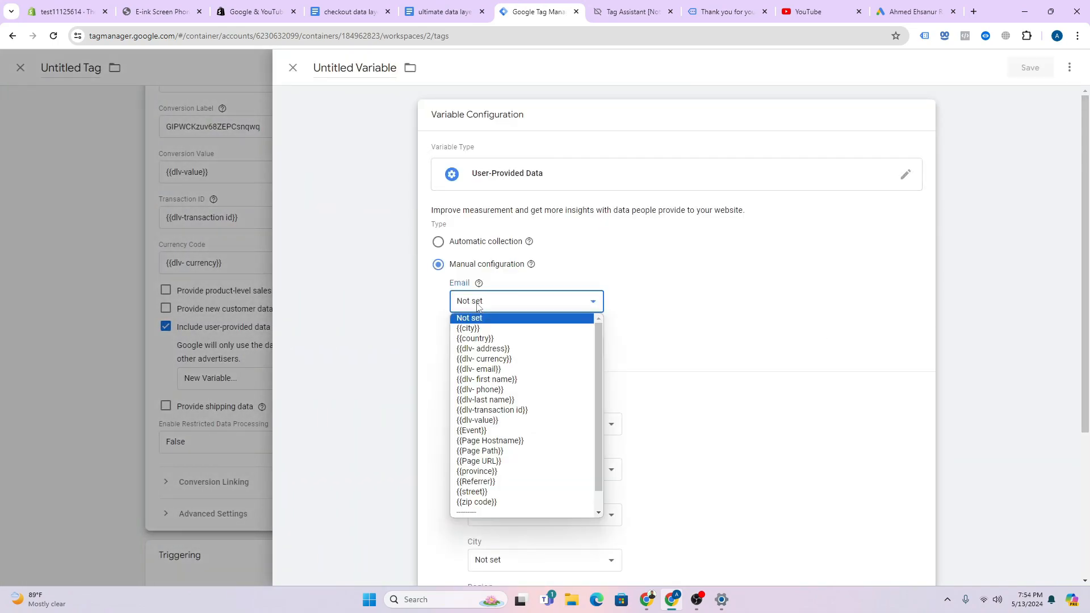
click(497, 370)
click(495, 352)
click(498, 435)
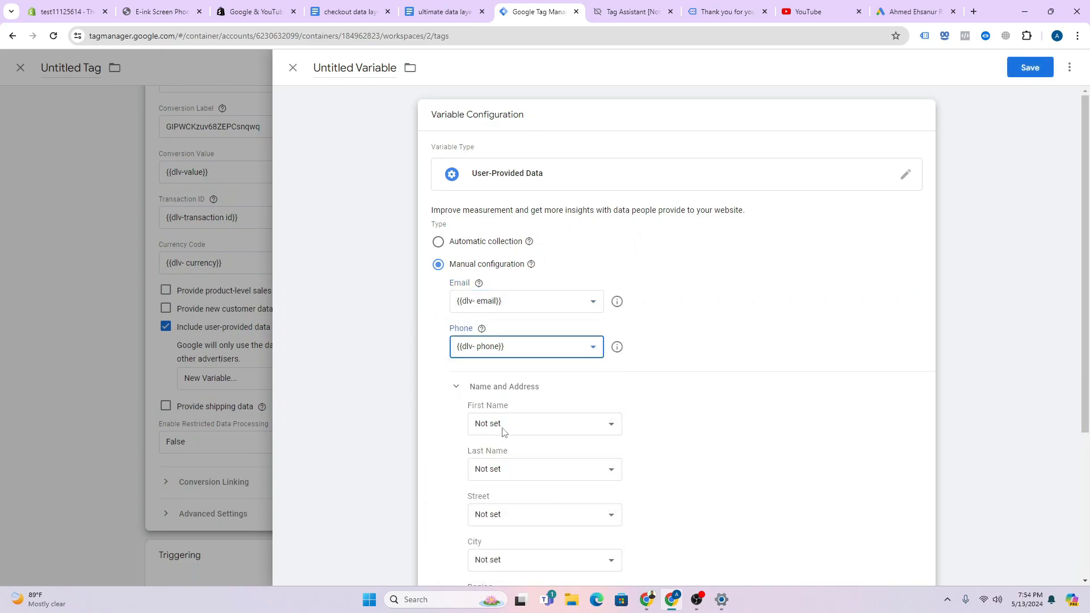
scroll(554, 348, down, 2)
click(545, 311)
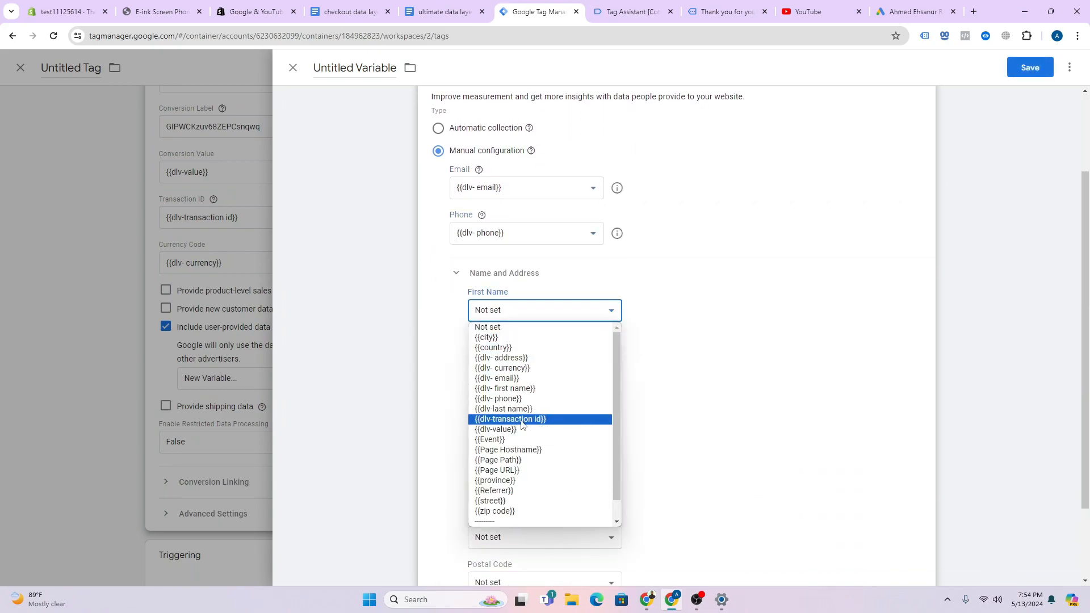
click(528, 388)
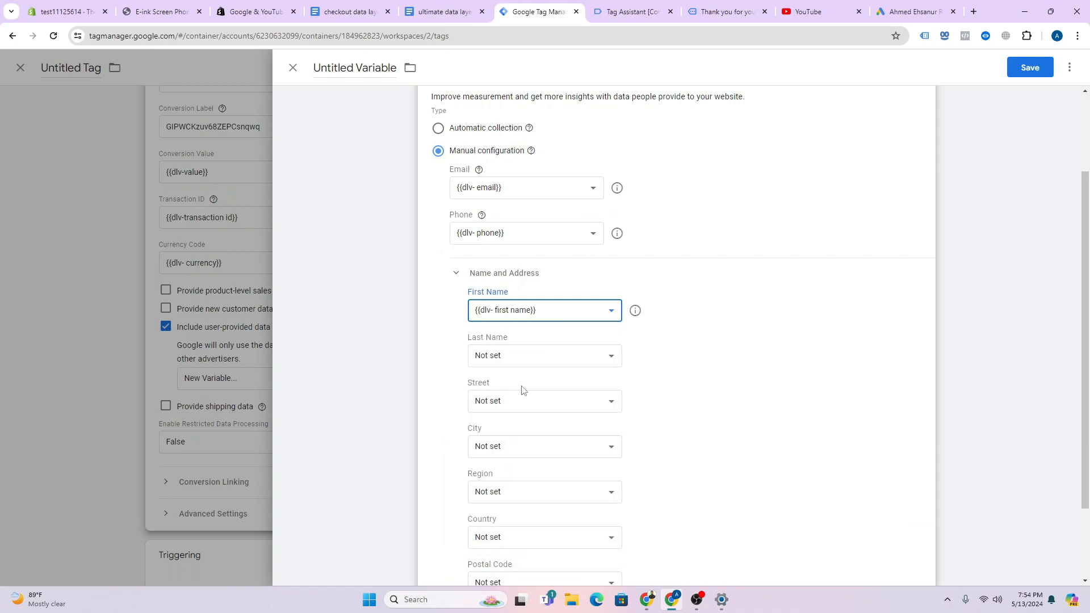
click(521, 360)
click(530, 455)
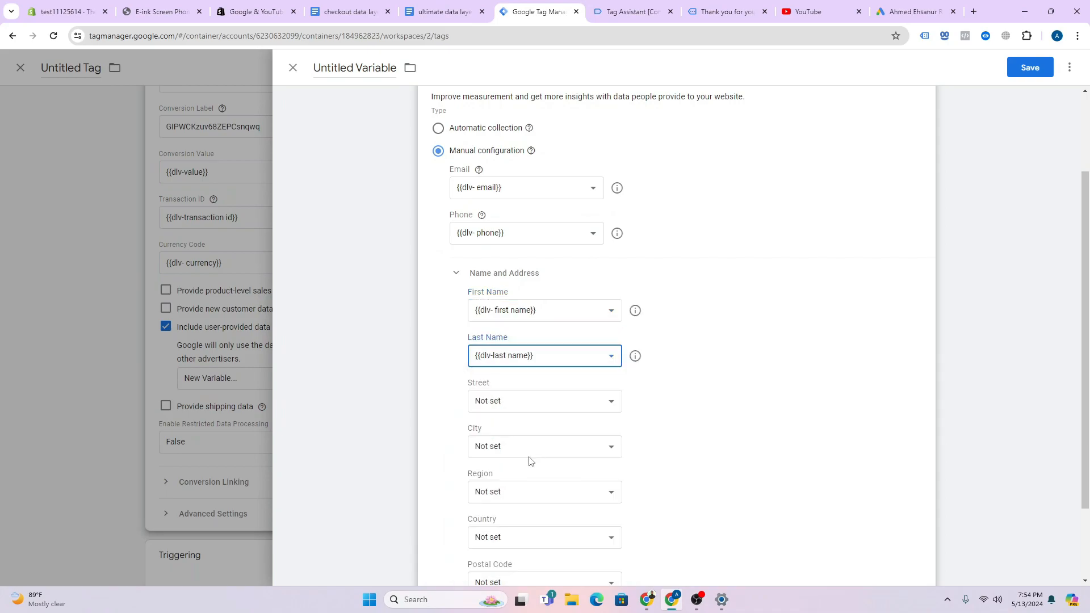
- Map street, city, province, country and zip code variables, then save it as User-Provided Data
click(513, 408)
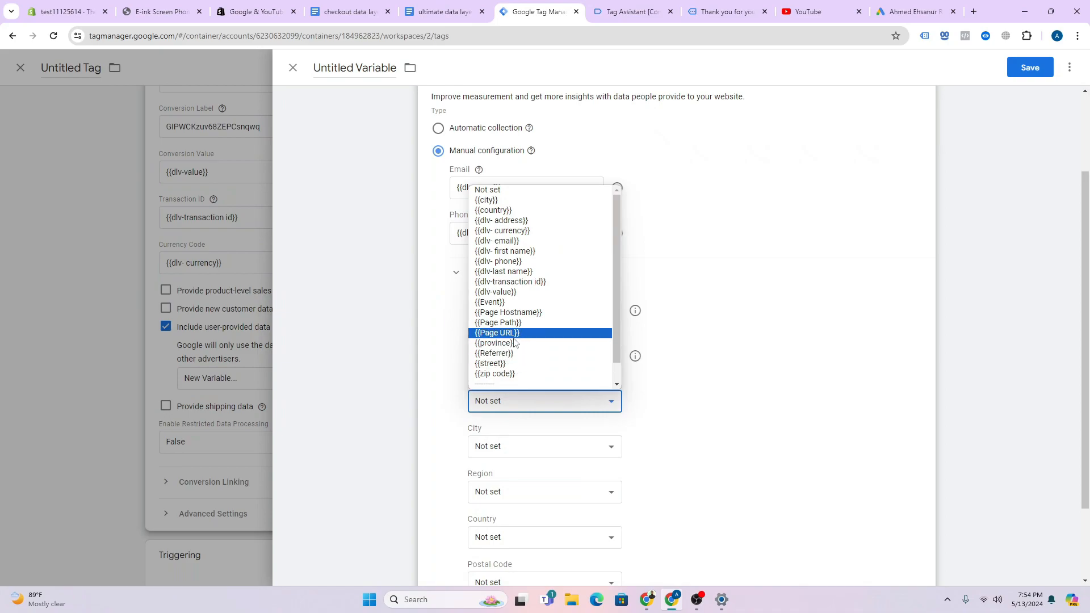
click(509, 364)
click(512, 451)
scroll(511, 406, down, 2)
scroll(511, 373, up, 2)
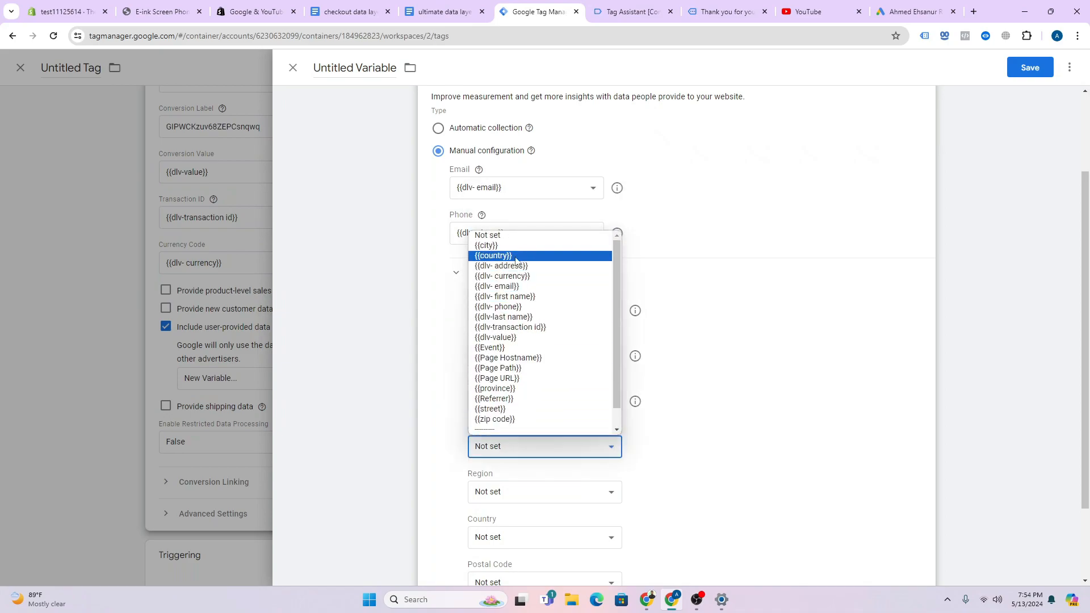
click(511, 244)
click(522, 436)
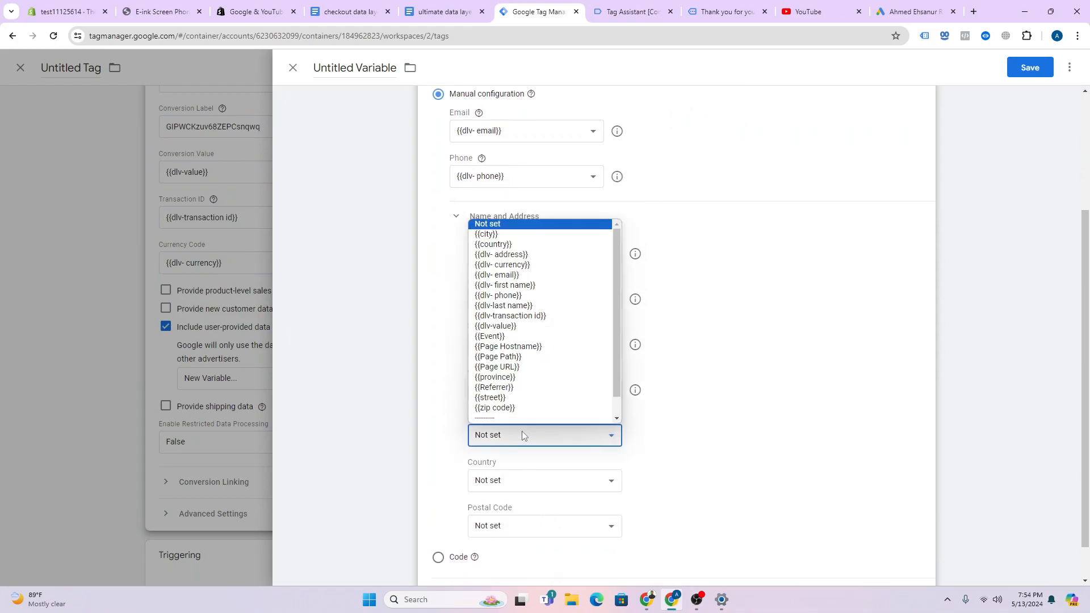
click(510, 377)
click(516, 438)
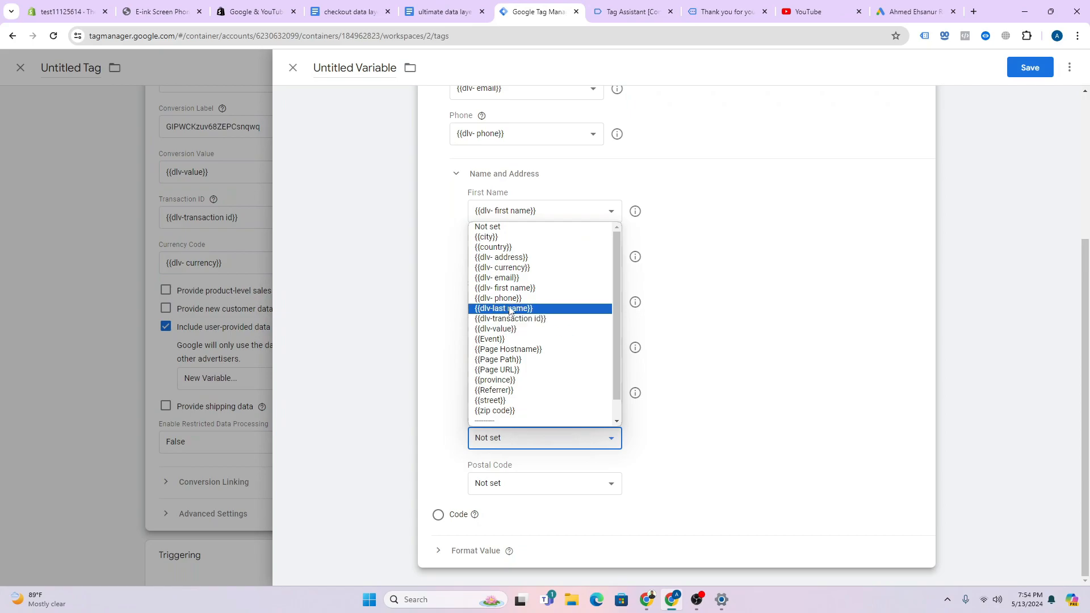
click(499, 247)
click(506, 489)
click(495, 456)
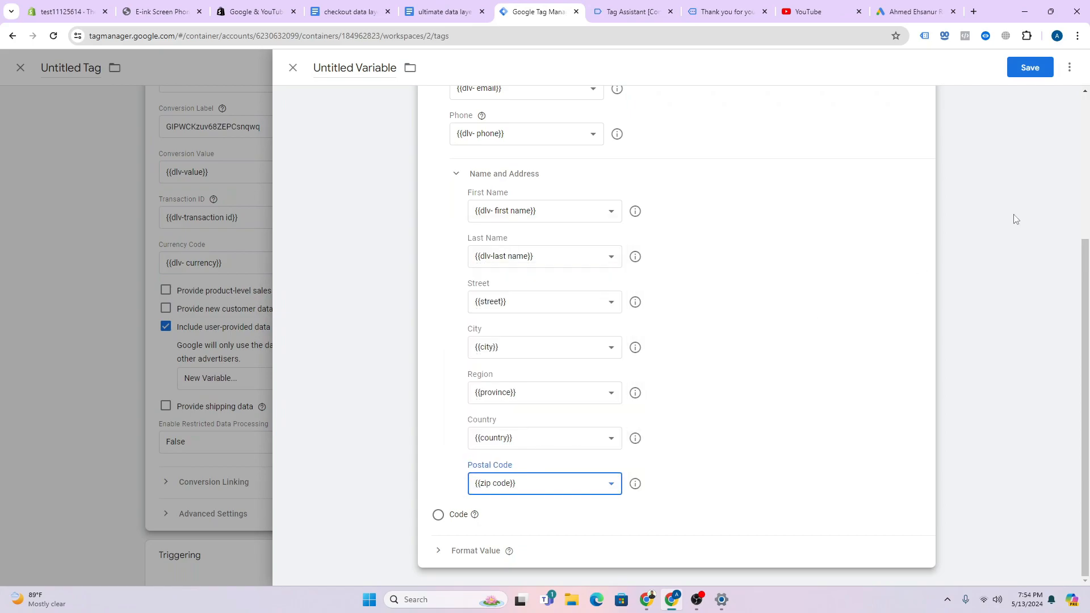
click(1030, 69)
click(651, 240)
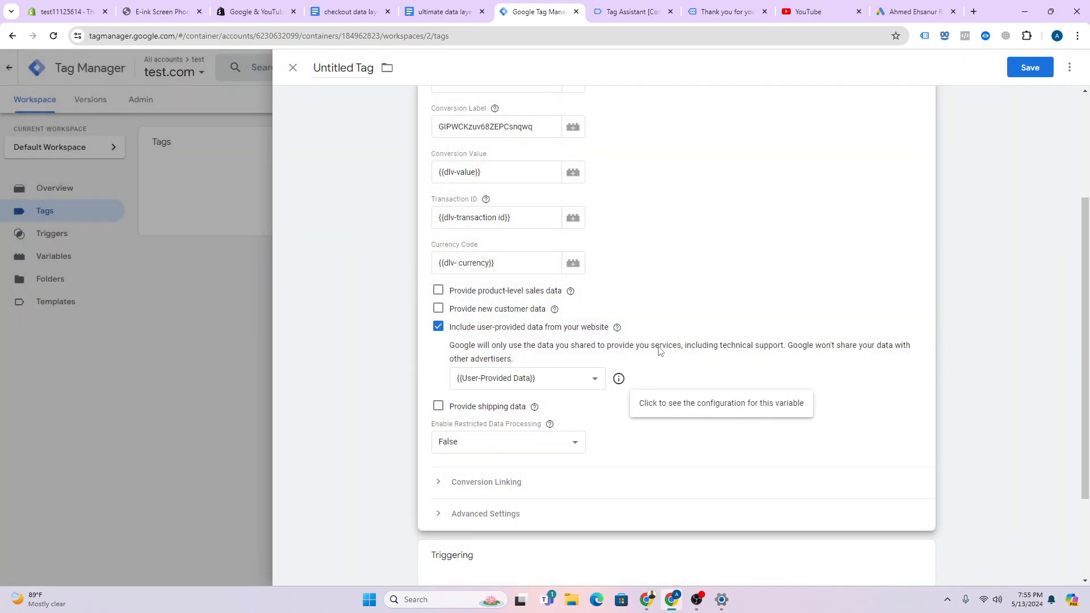
- Add the Purchase firing trigger and save the tag as 'Google Ads Conversion Tracking- Purchase'
click(1030, 66)
click(632, 200)
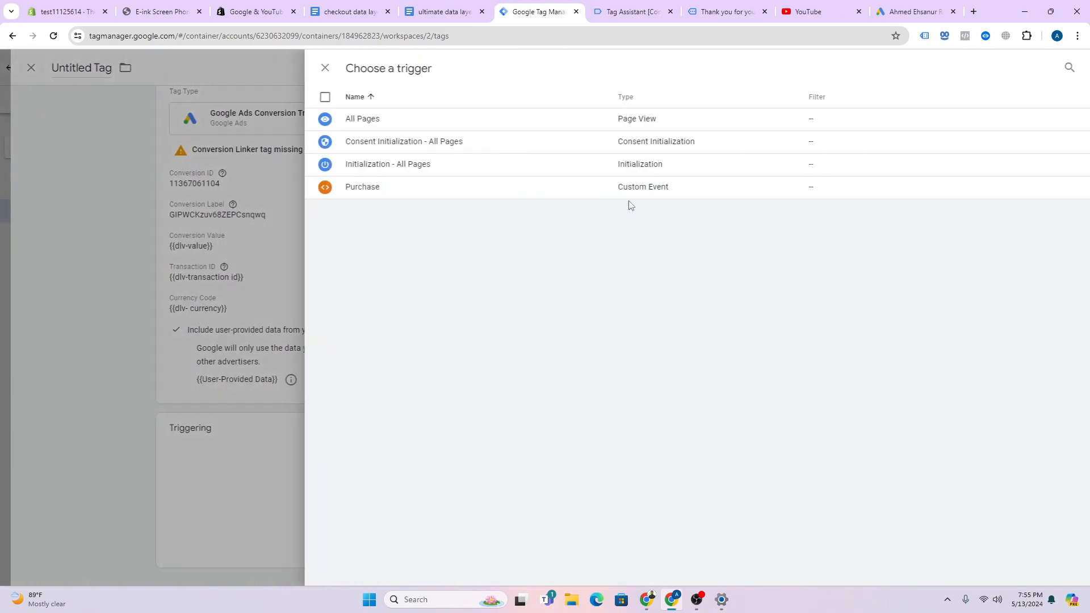
click(421, 185)
click(1030, 67)
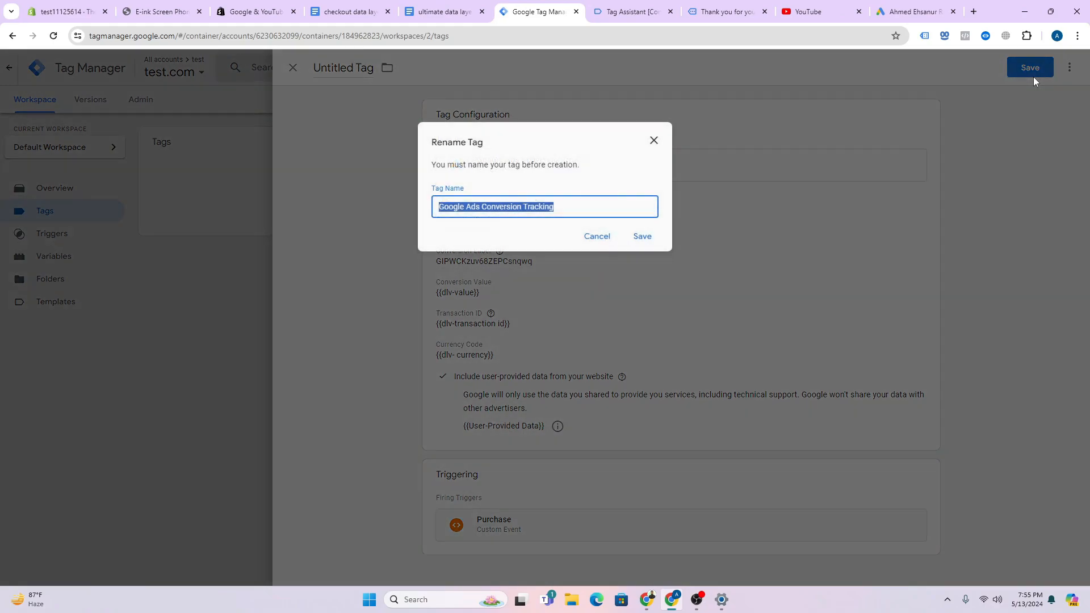
click(583, 208)
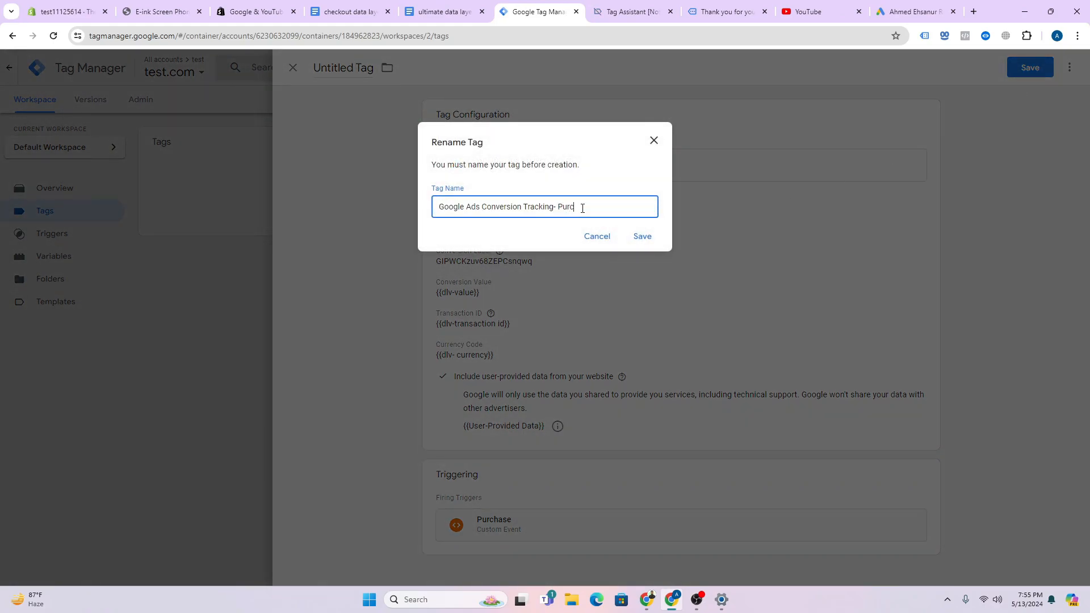
click(653, 239)
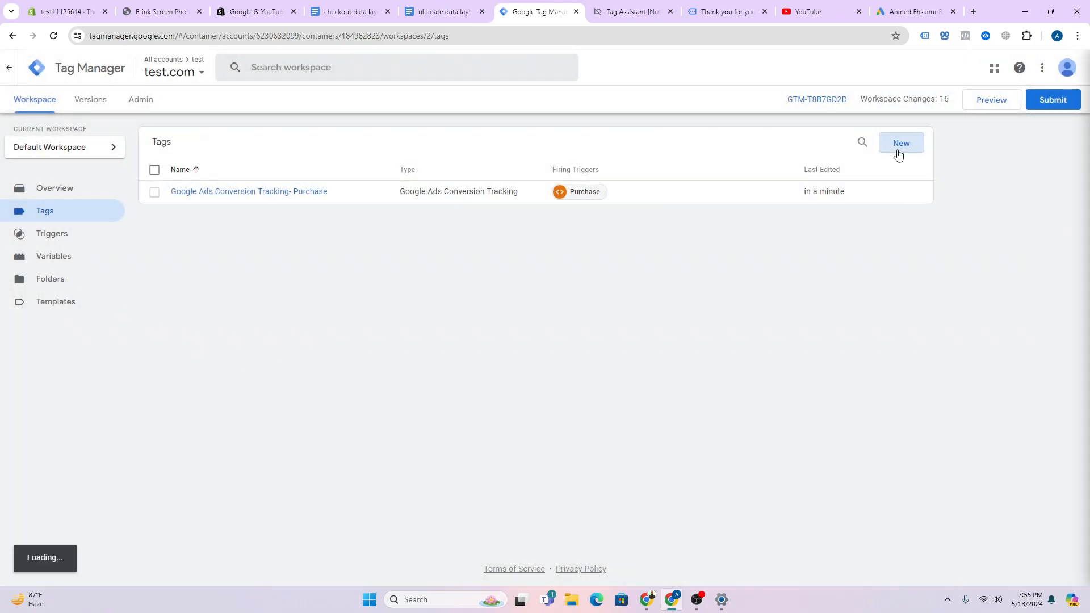
click(900, 143)
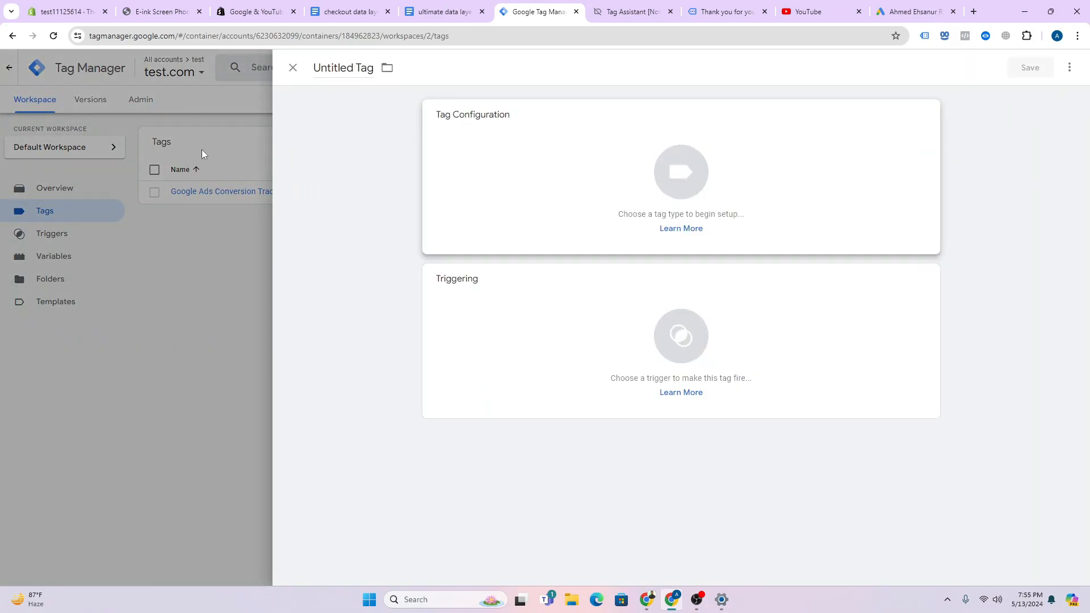
- Create a Google Ads Conversion Linker tag firing on All Pages, saved as Conversion Linker
click(202, 148)
click(903, 146)
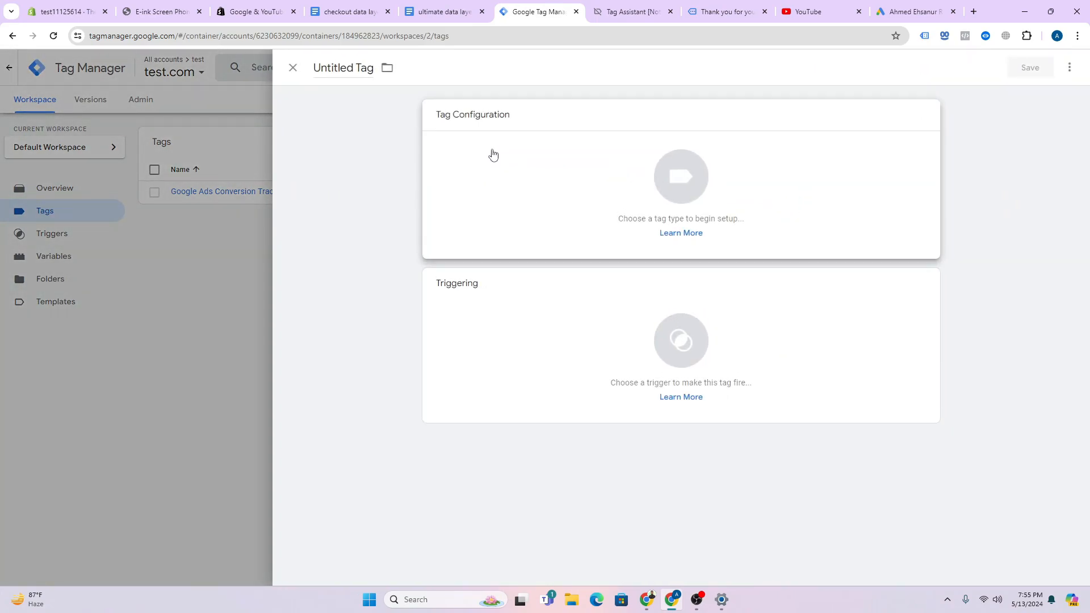
click(493, 154)
click(787, 201)
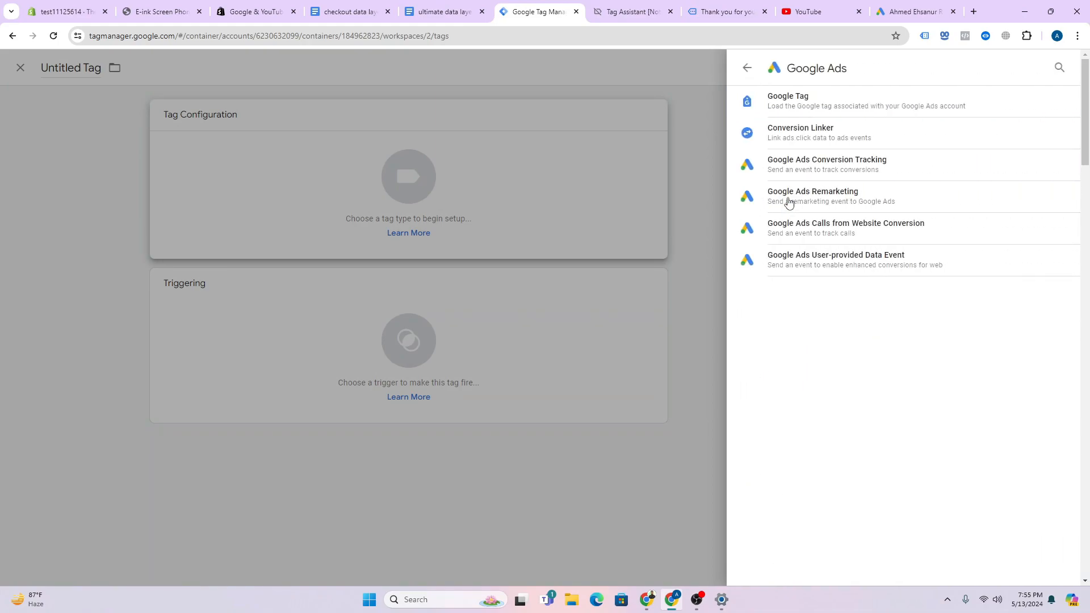
click(813, 142)
click(1031, 65)
click(659, 201)
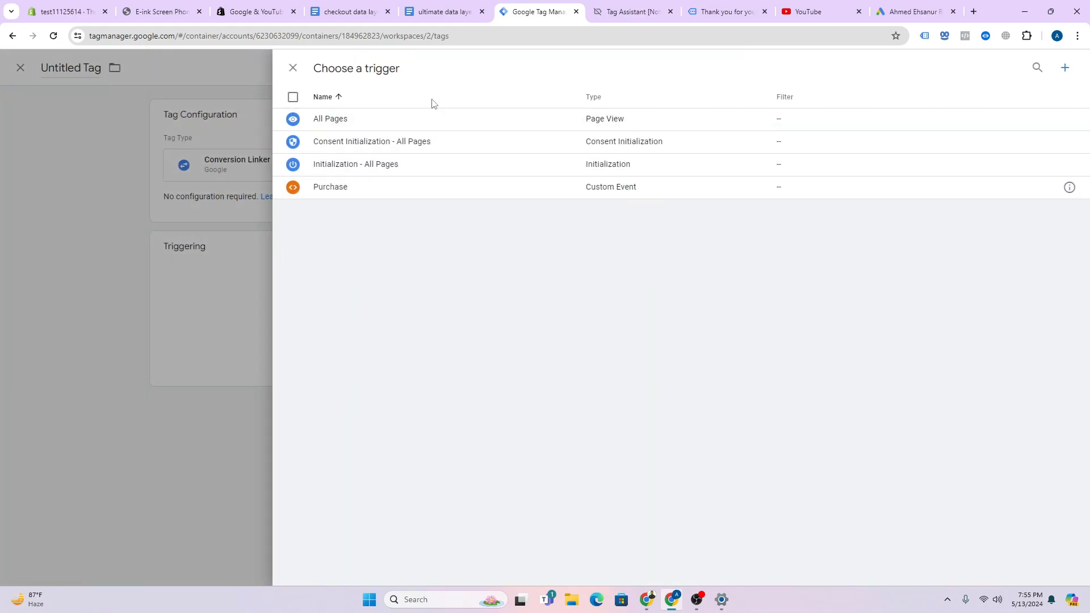
click(427, 118)
click(1031, 67)
click(642, 236)
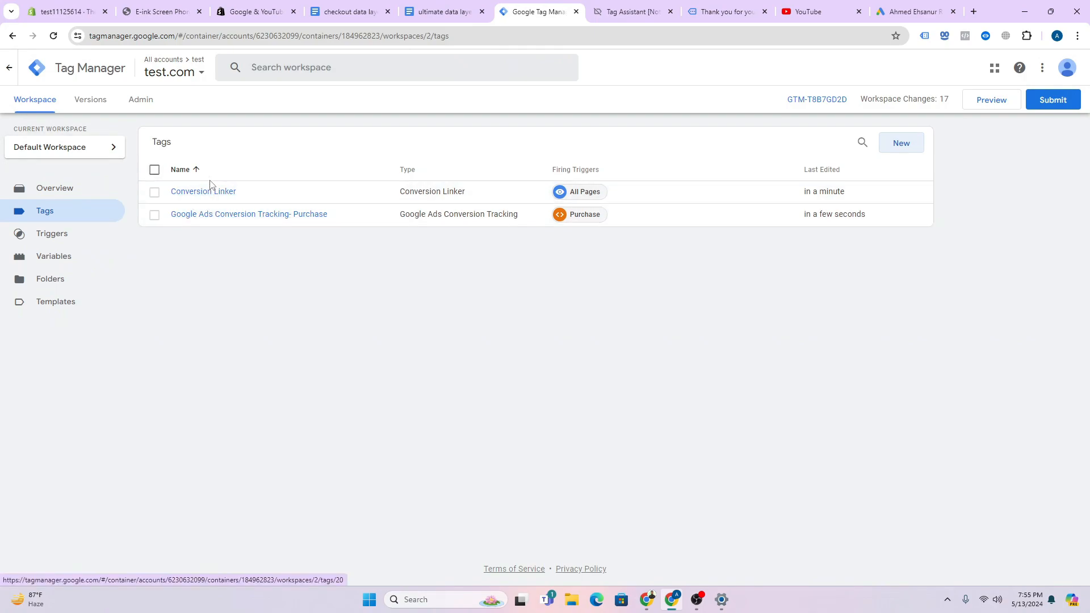
- Submit the workspace changes and publish them as a new container version
click(1052, 101)
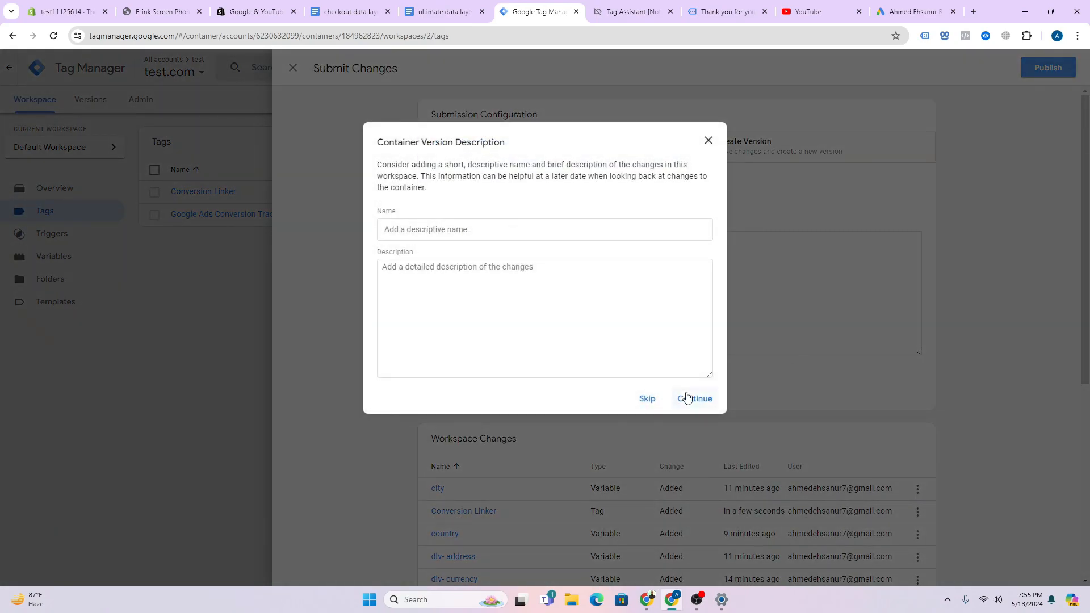
click(694, 398)
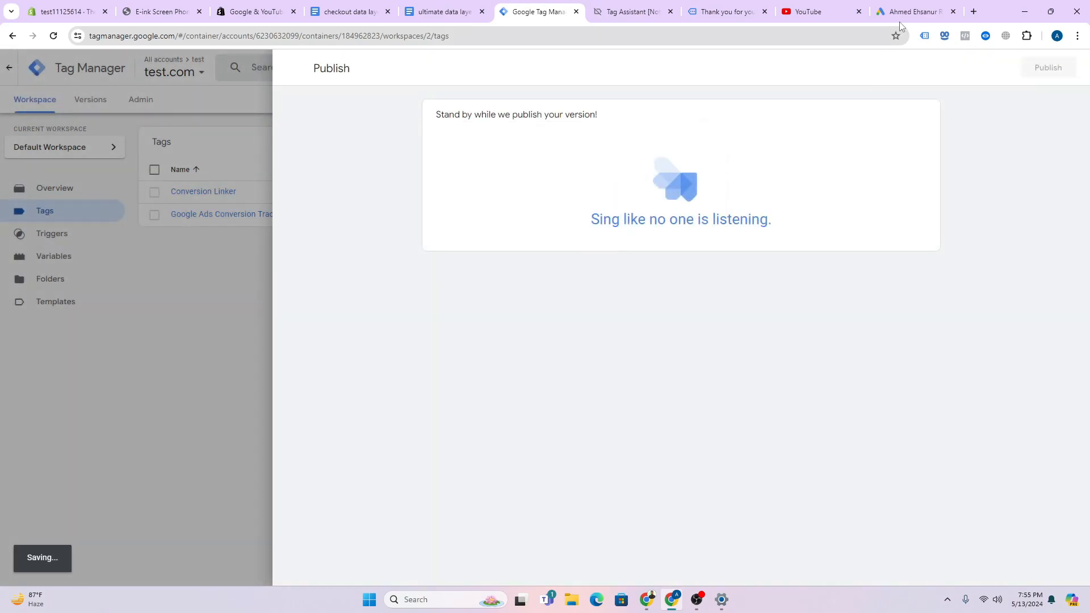
click(911, 12)
- Finish the purchase main conversion action in Google Ads and check its Inactive status
click(254, 539)
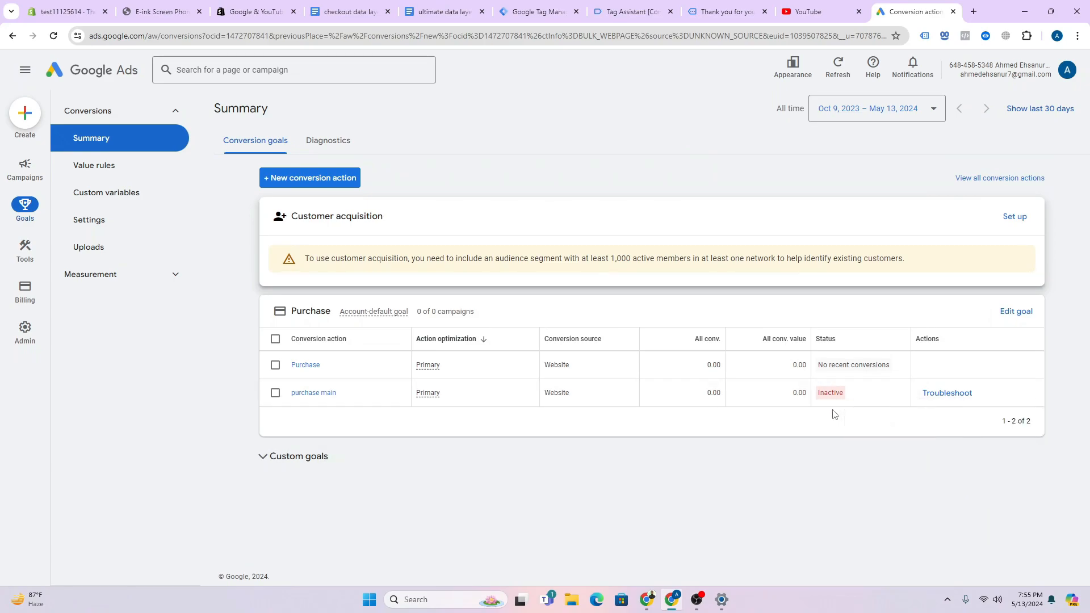
mouse_move(845, 399)
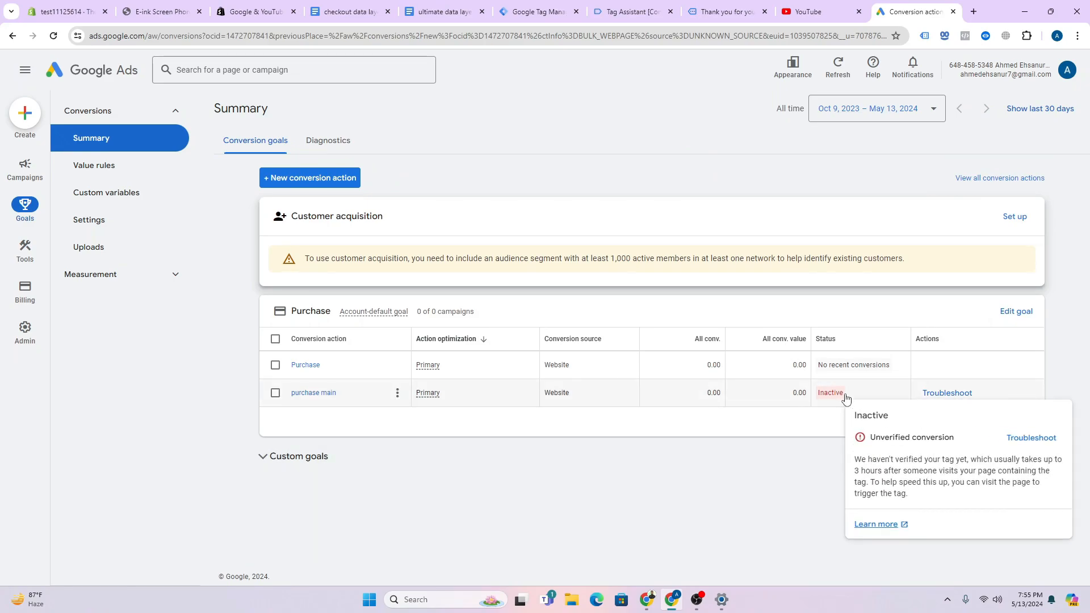
mouse_move(826, 362)
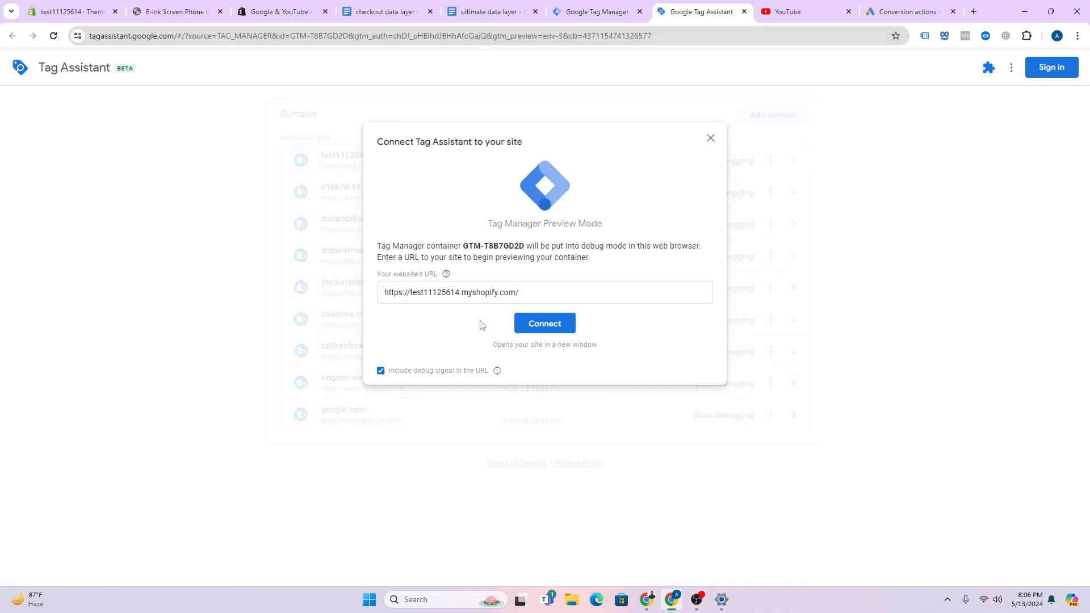
- Connect Tag Assistant to the store and add the Dragon Man Tshirt to the cart
click(554, 323)
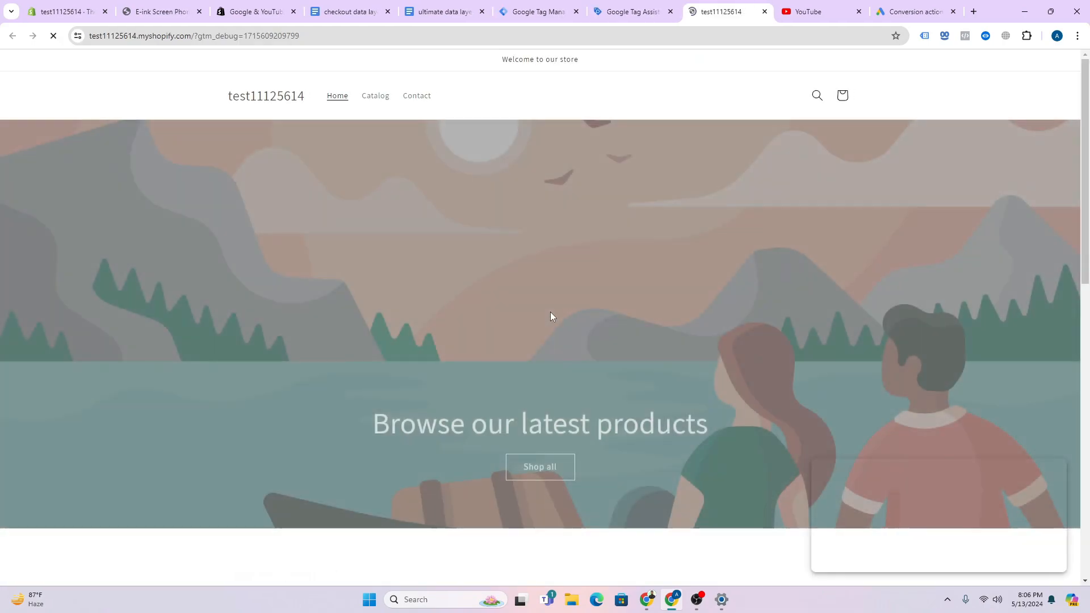
scroll(553, 313, down, 9)
click(450, 336)
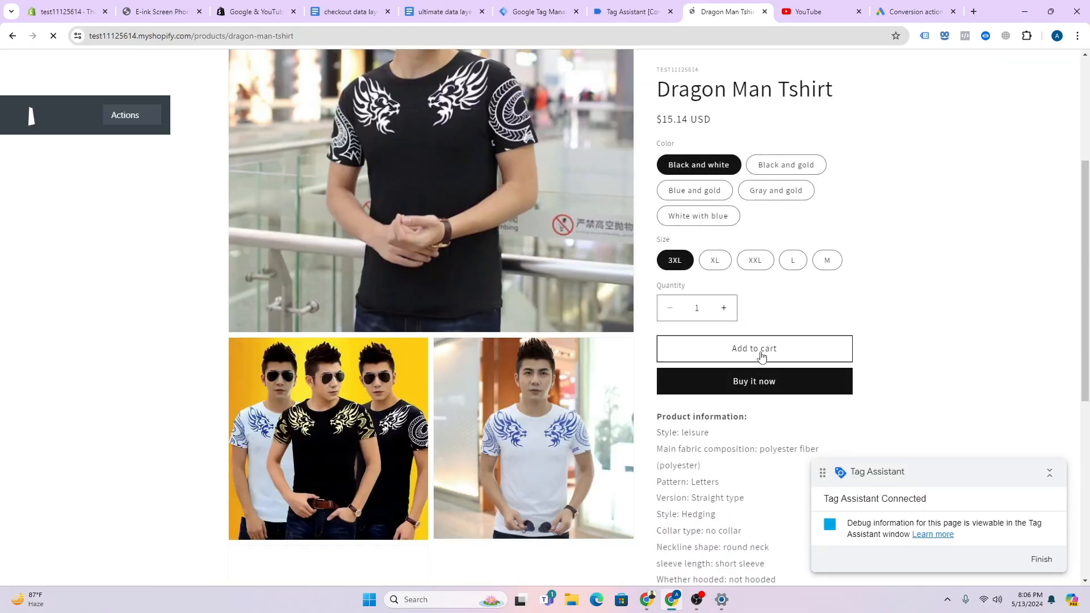
click(761, 352)
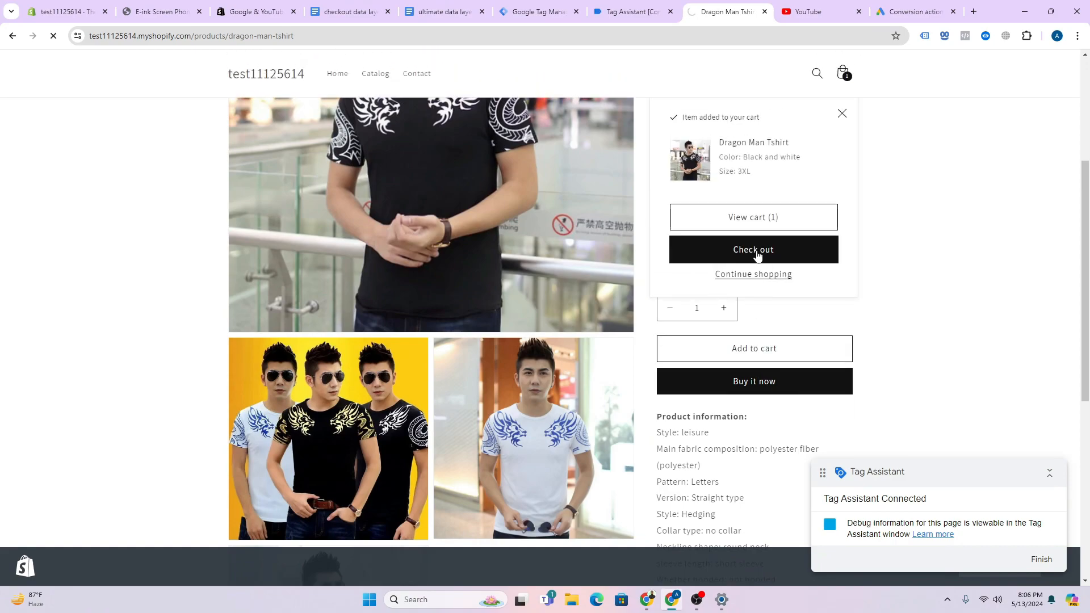
- Fill the checkout contact field with the customer's e-mail from a saved suggestion
scroll(525, 299, down, 3)
scroll(525, 299, up, 3)
scroll(350, 272, up, 1)
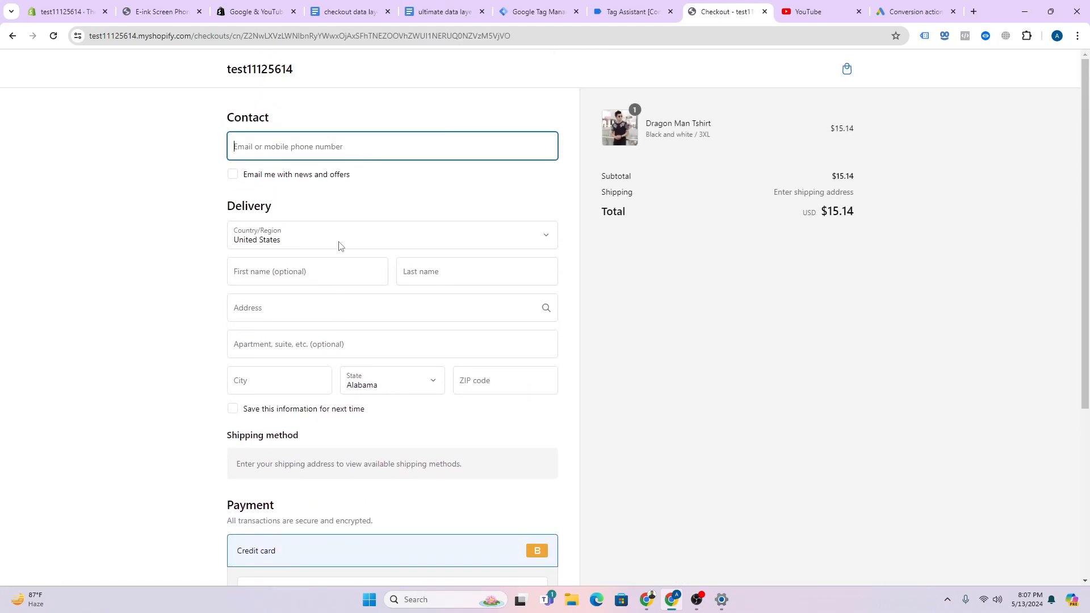
scroll(288, 189, down, 1)
scroll(292, 186, up, 1)
click(284, 152)
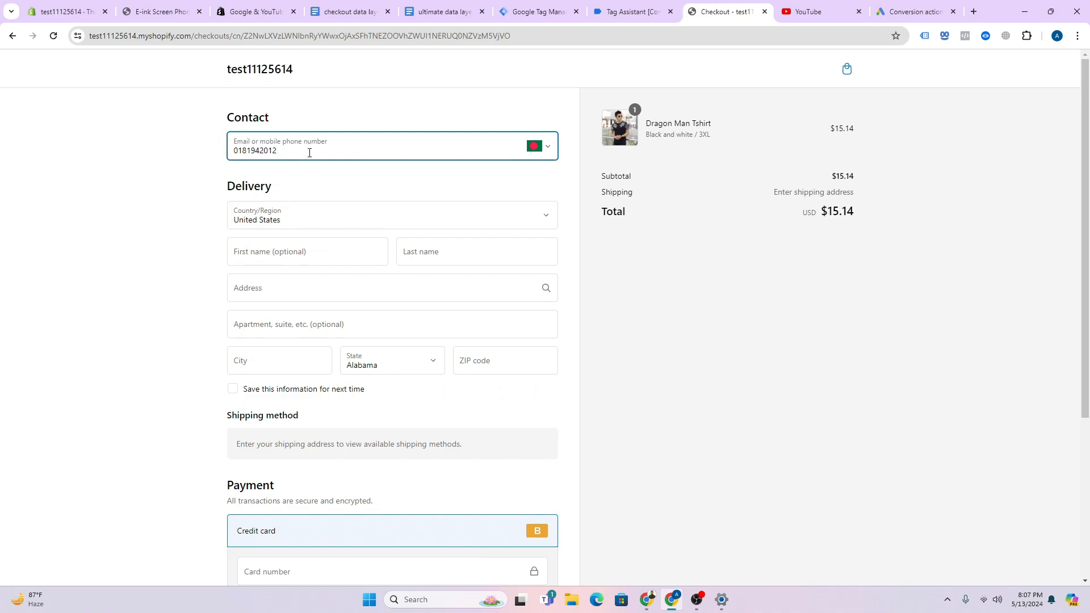
drag(310, 152, 221, 157)
key(BackSpace)
click(339, 177)
- Fill in the customer's first and last name and a suggested shipping address
click(303, 233)
click(278, 300)
click(293, 278)
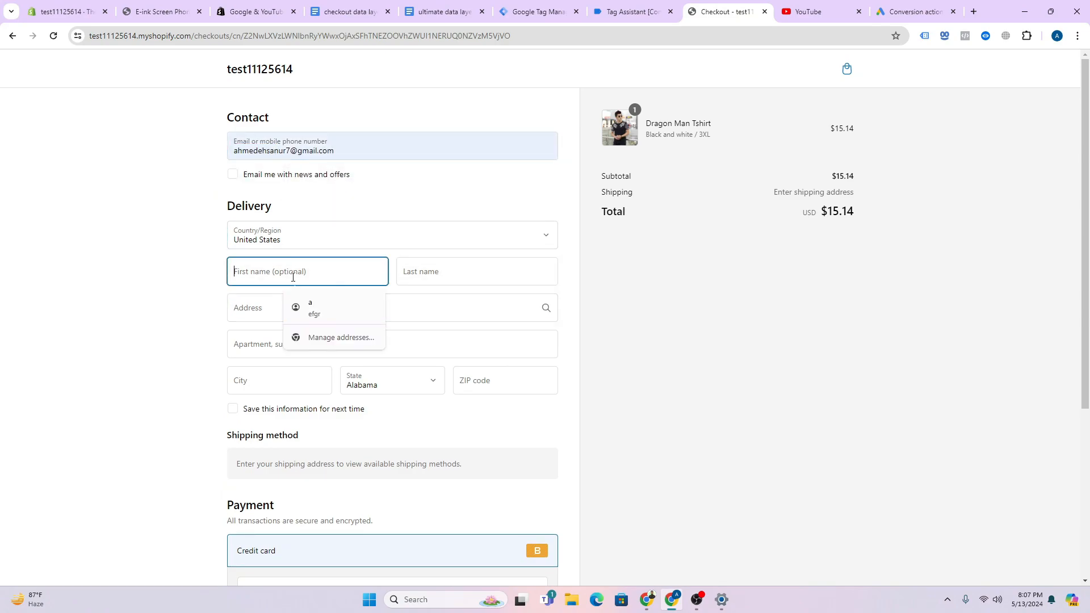
click(320, 310)
drag(287, 314, 213, 322)
click(289, 375)
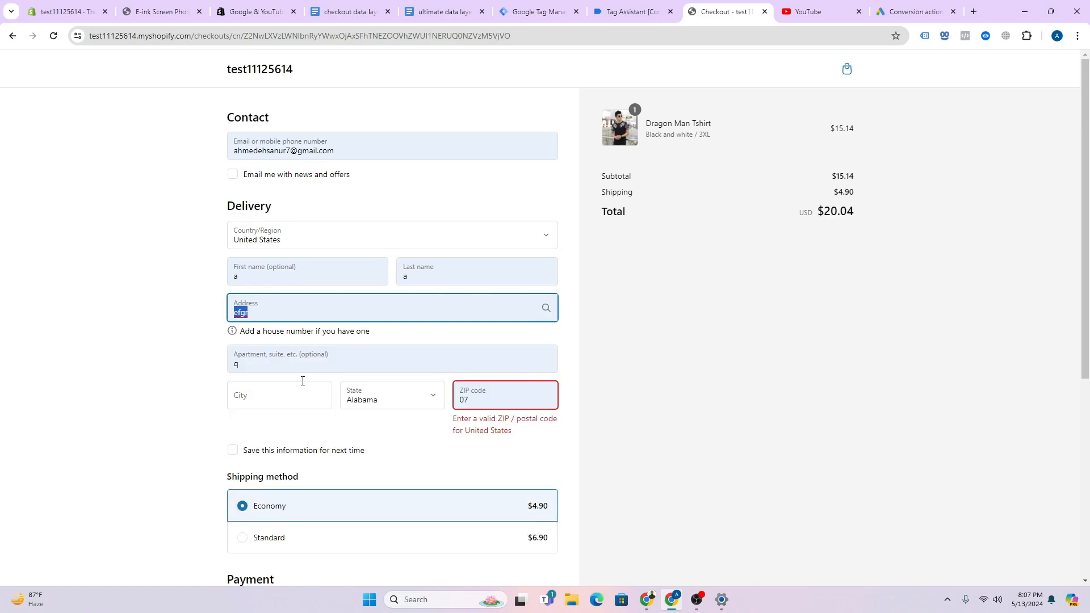
click(313, 278)
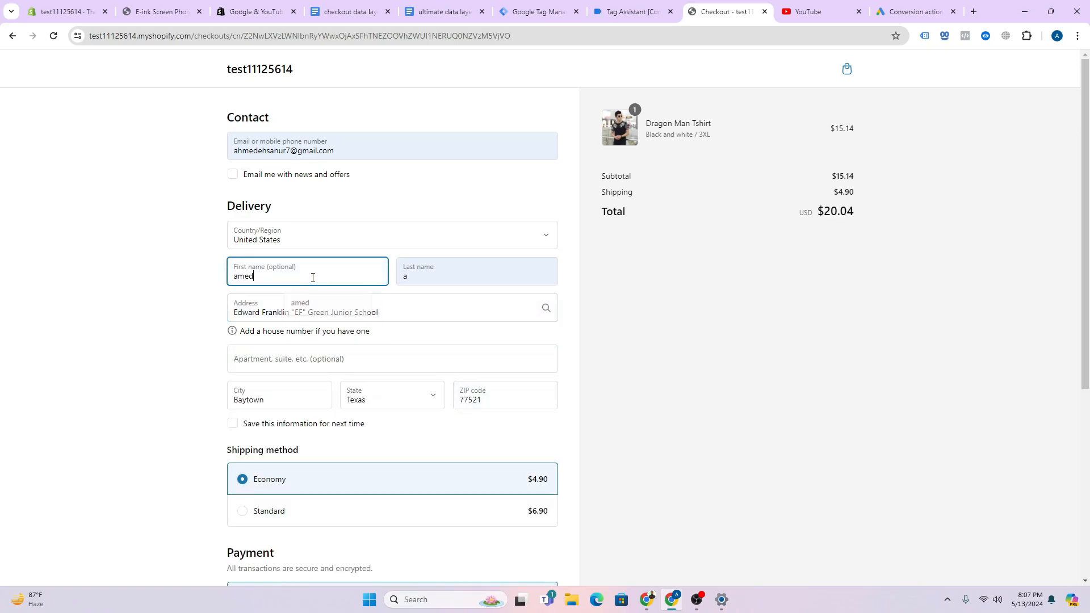
key(Tab)
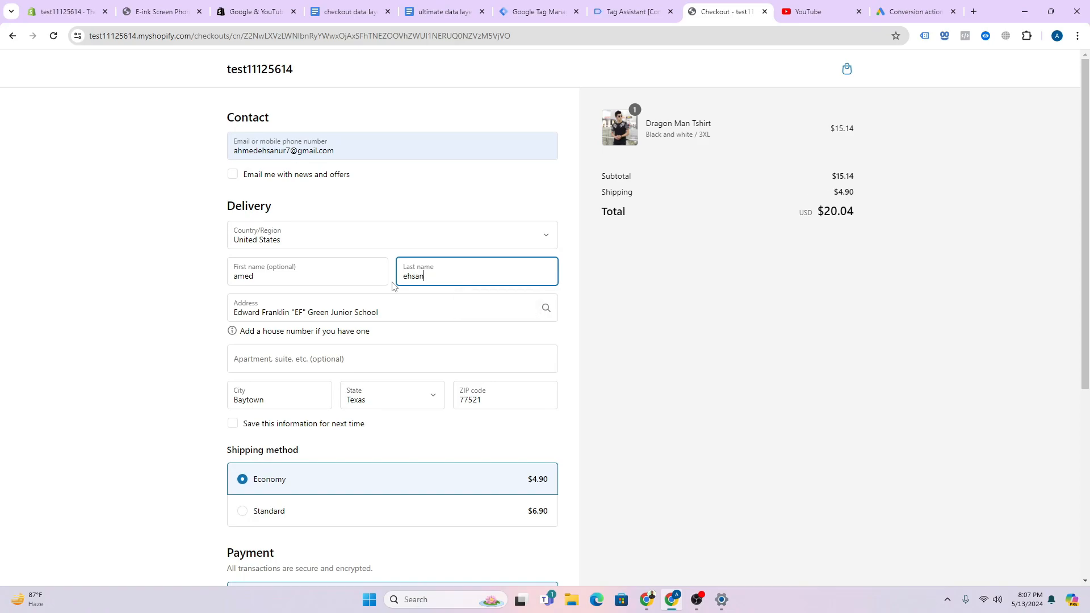
- Choose Standard shipping and enter the test card number, expiry date and security code
scroll(393, 284, down, 5)
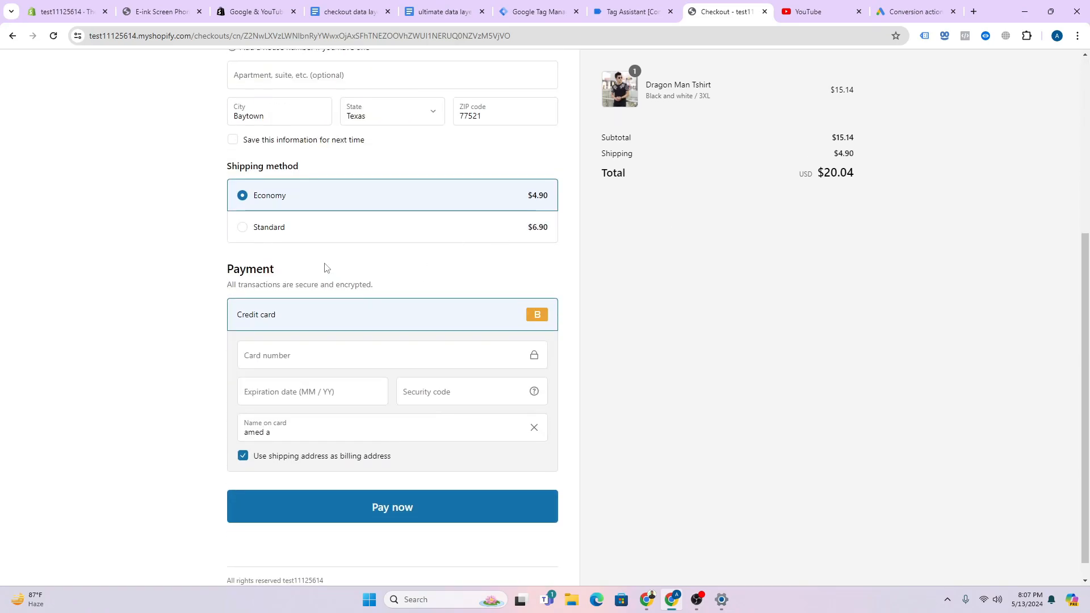
click(271, 239)
click(269, 360)
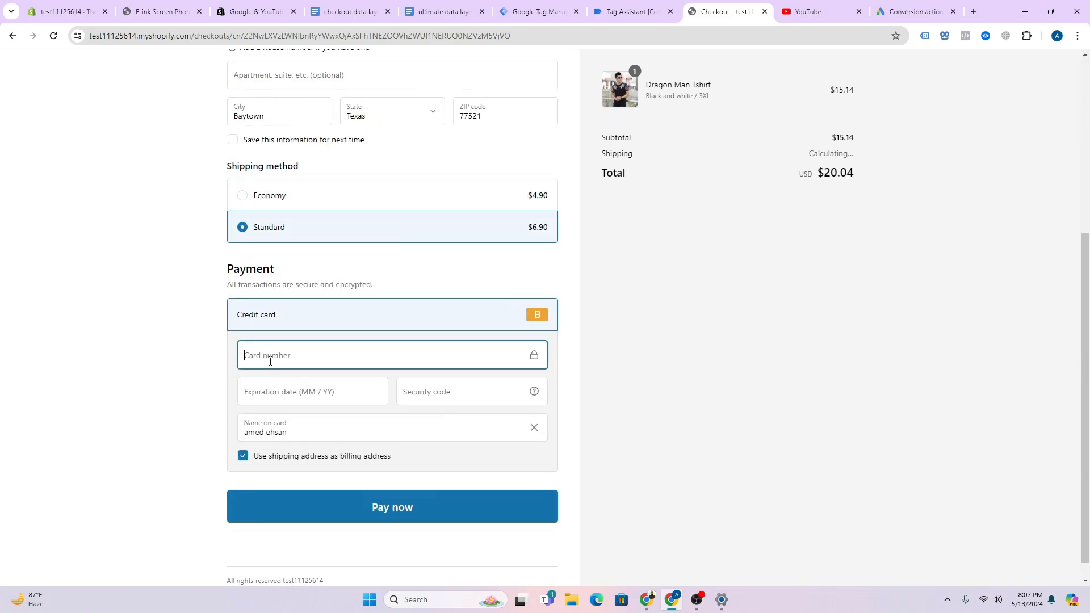
text(1)
click(267, 392)
text(1)
click(495, 391)
text(11)
click(411, 449)
- Pay now to place the $22.04 order #1004
scroll(404, 433, up, 5)
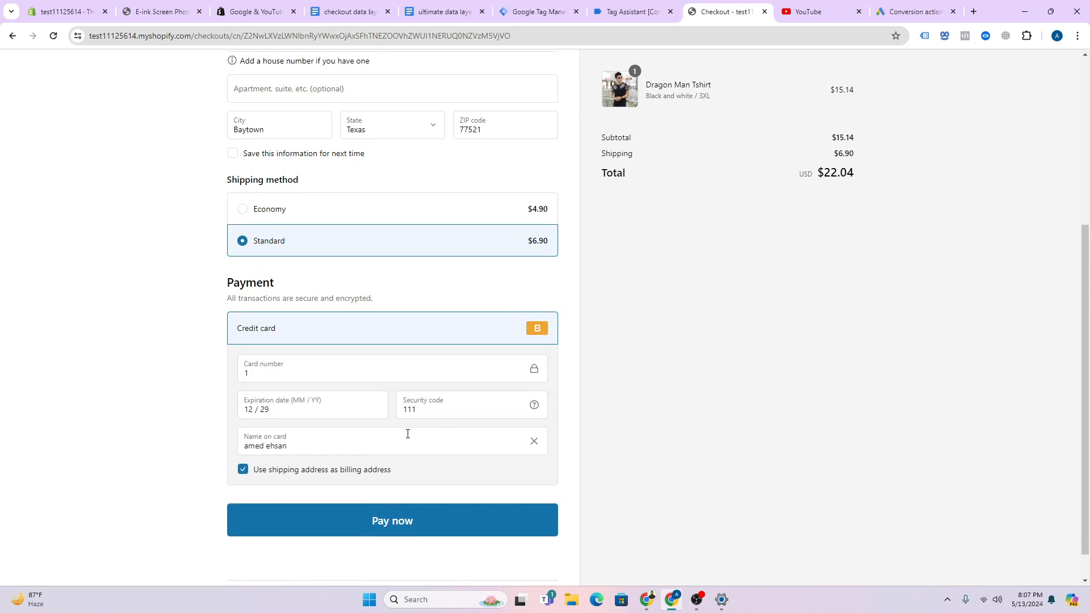
scroll(382, 345, down, 4)
scroll(498, 405, down, 1)
click(436, 510)
scroll(440, 443, up, 4)
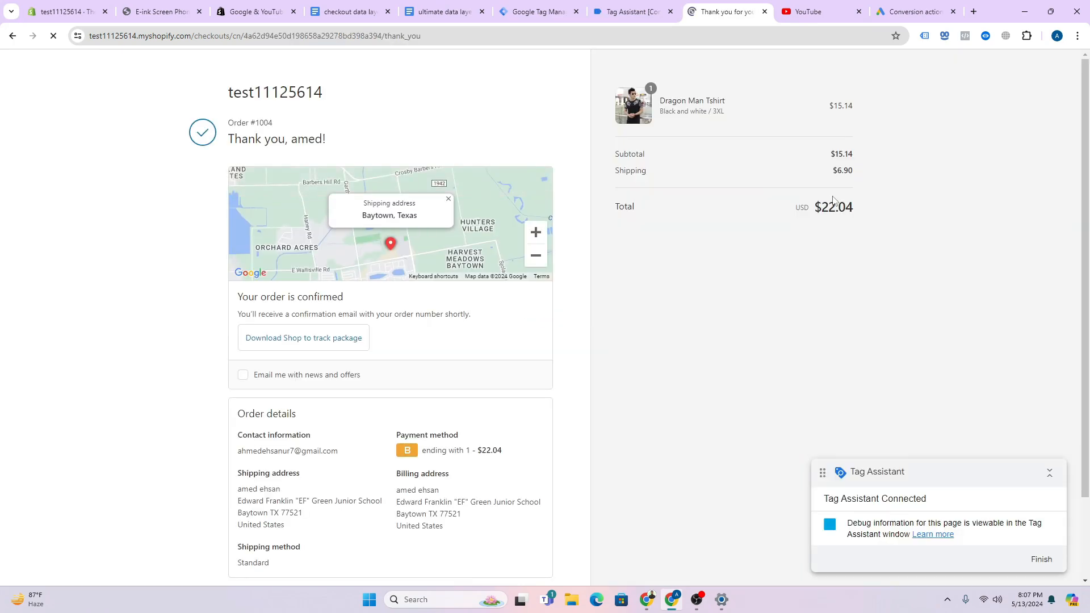
scroll(833, 200, down, 3)
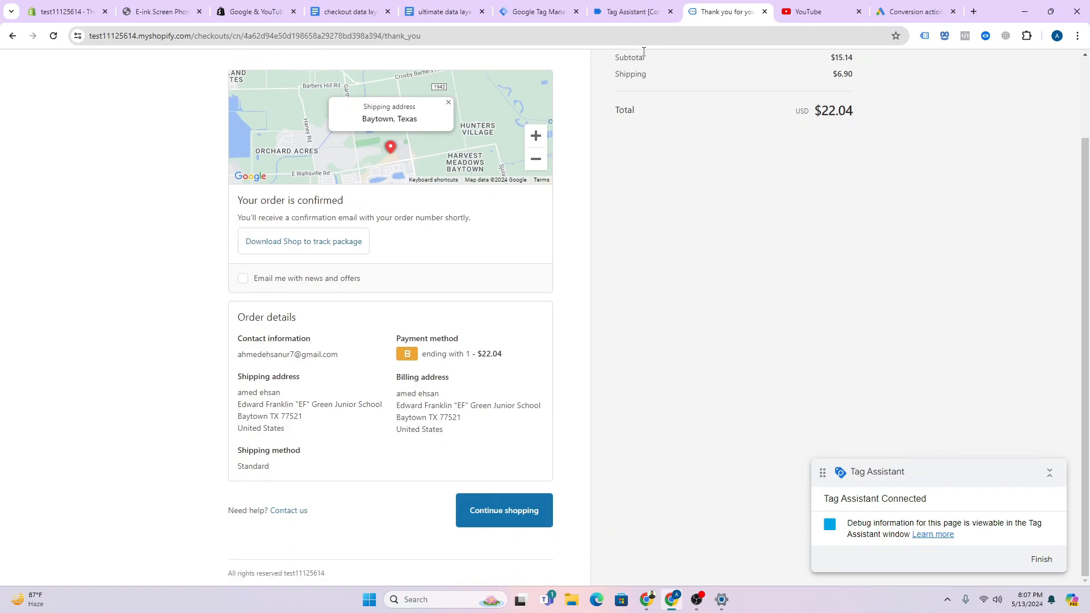
- Open the purchase event's Google Ads Conversion Tracking- Purchase tag details with resolved values
click(641, 8)
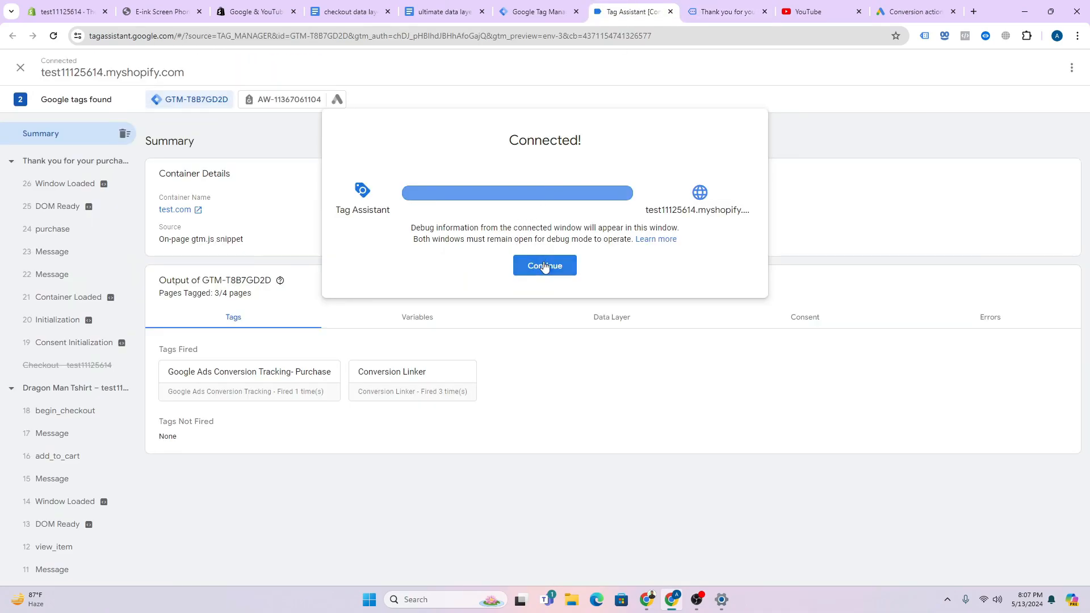
click(541, 265)
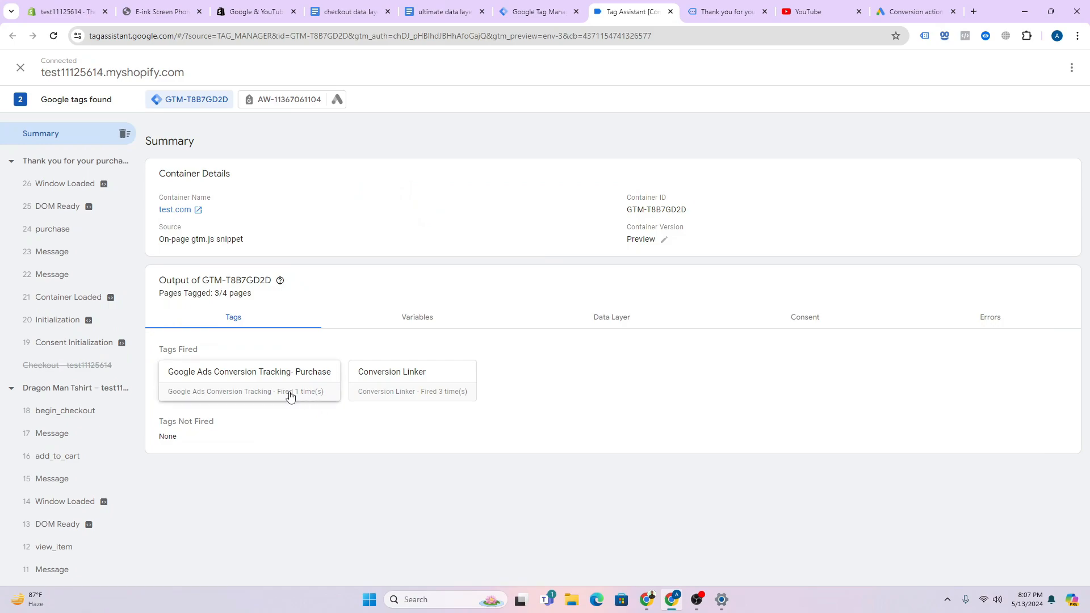
click(31, 233)
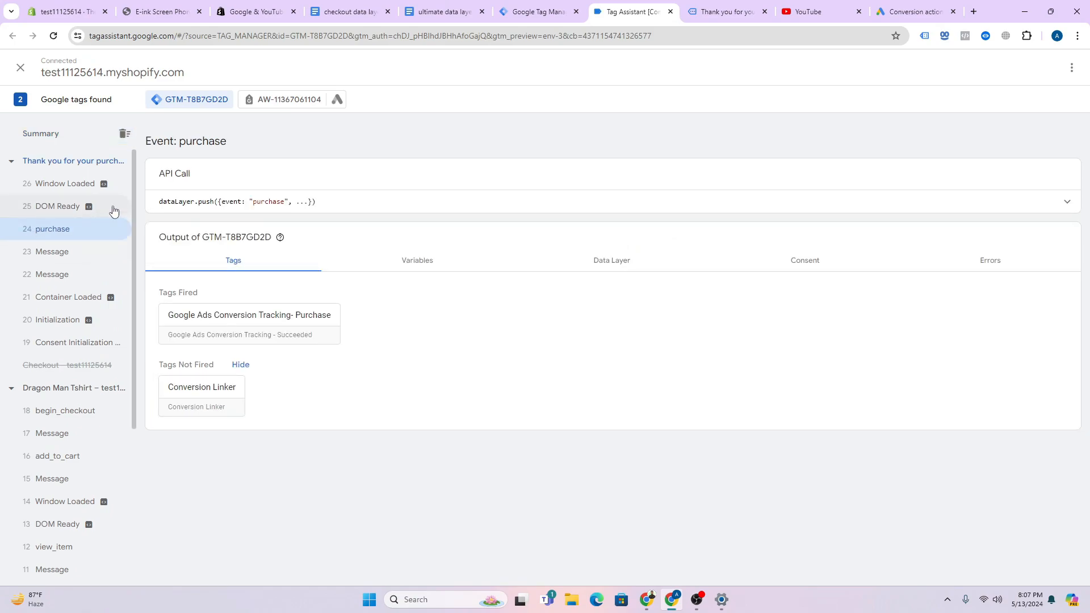
click(253, 331)
click(873, 108)
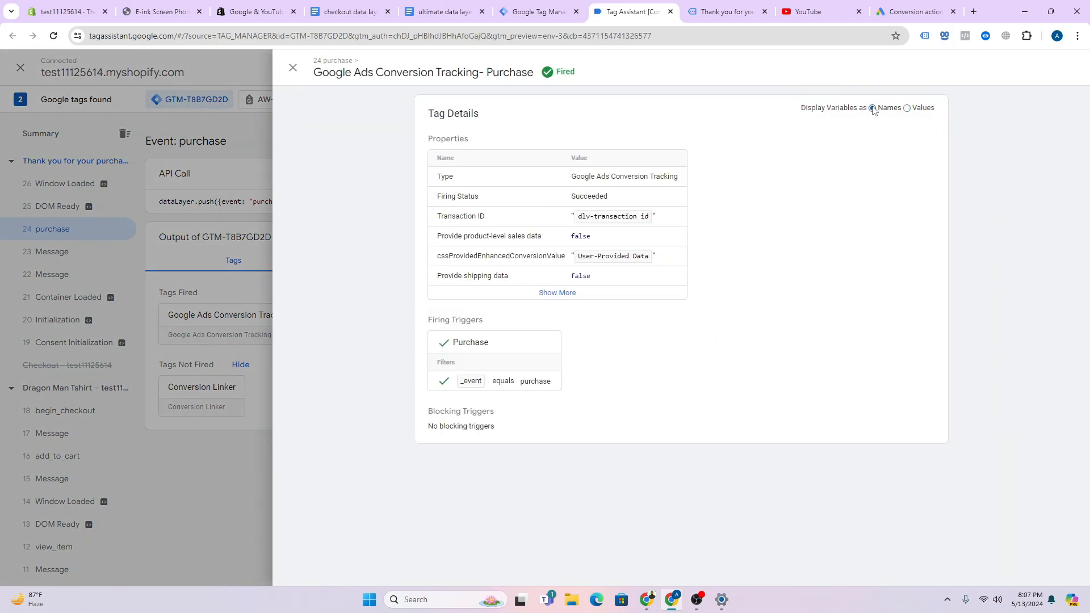
click(907, 109)
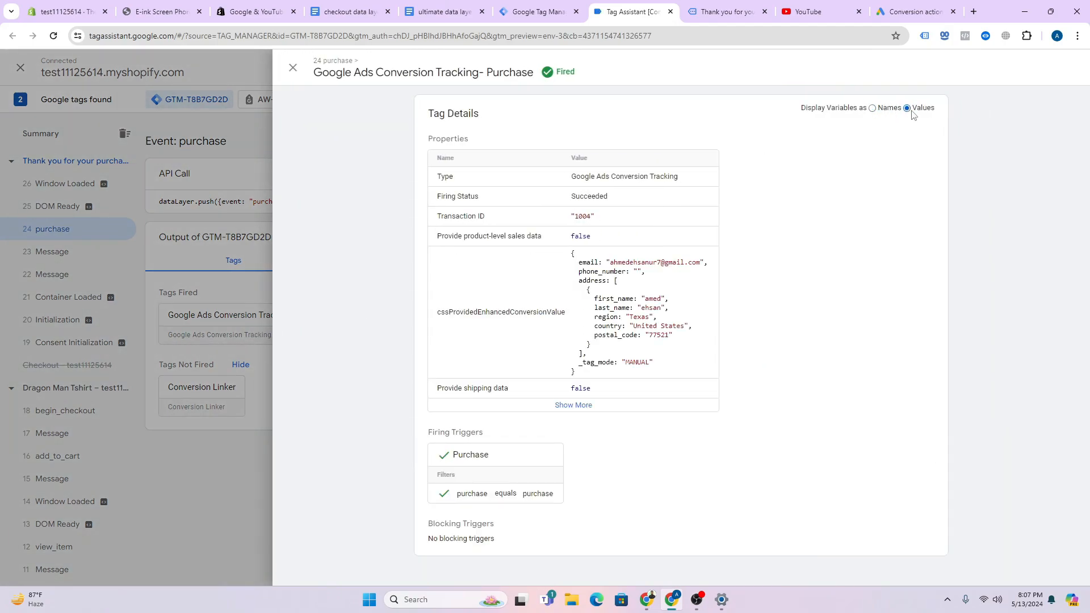
- Check transaction ID 1004 and the user-provided e-mail, first name and country, then close the details
drag(573, 216, 599, 218)
drag(614, 262, 715, 266)
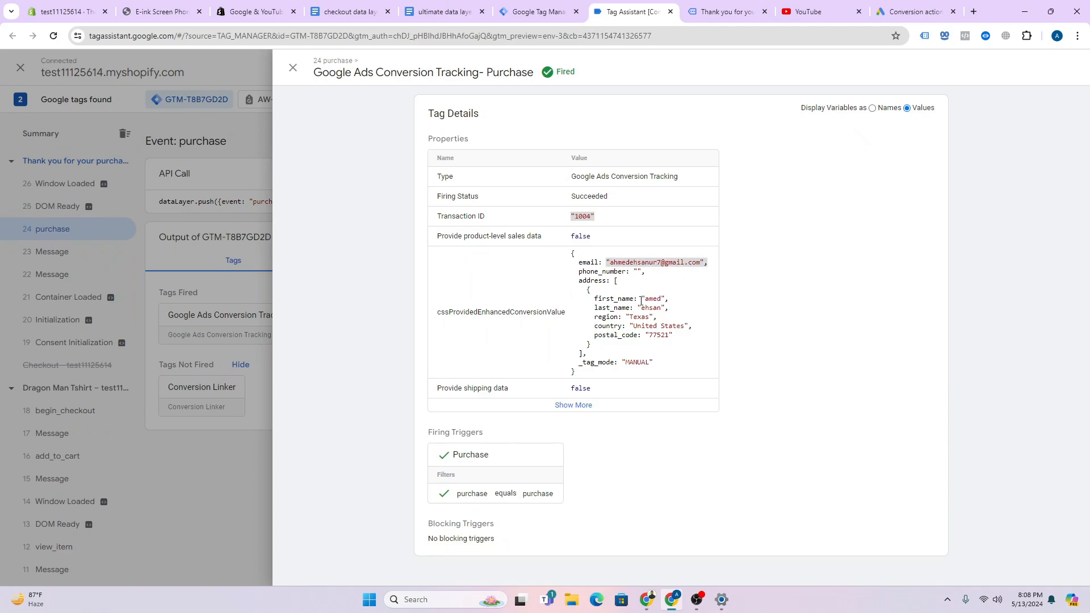
drag(641, 300, 662, 301)
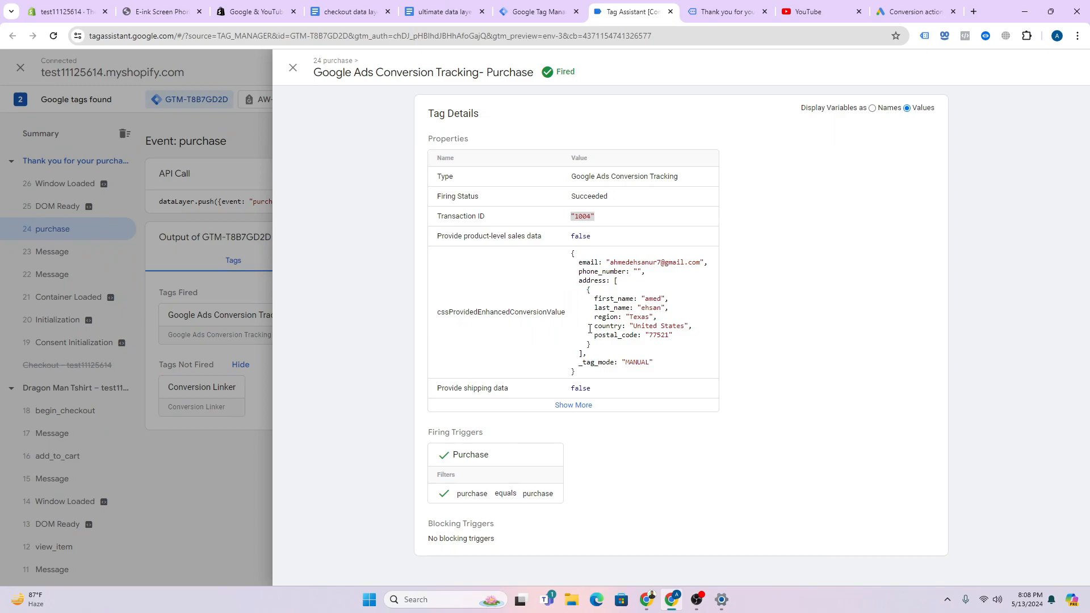
drag(592, 326, 645, 335)
click(614, 407)
scroll(625, 370, down, 3)
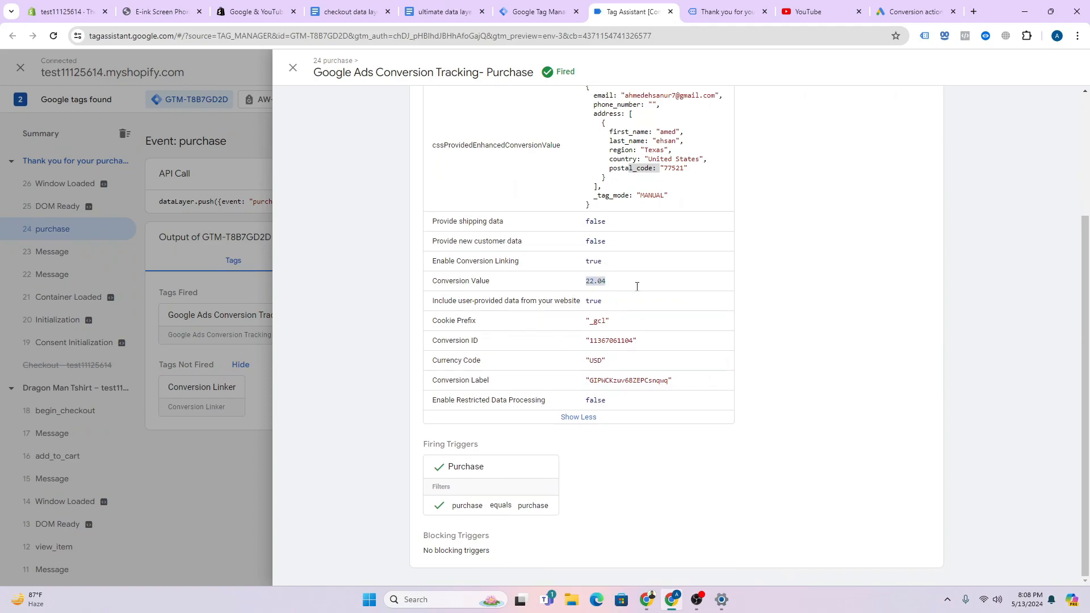
click(229, 249)
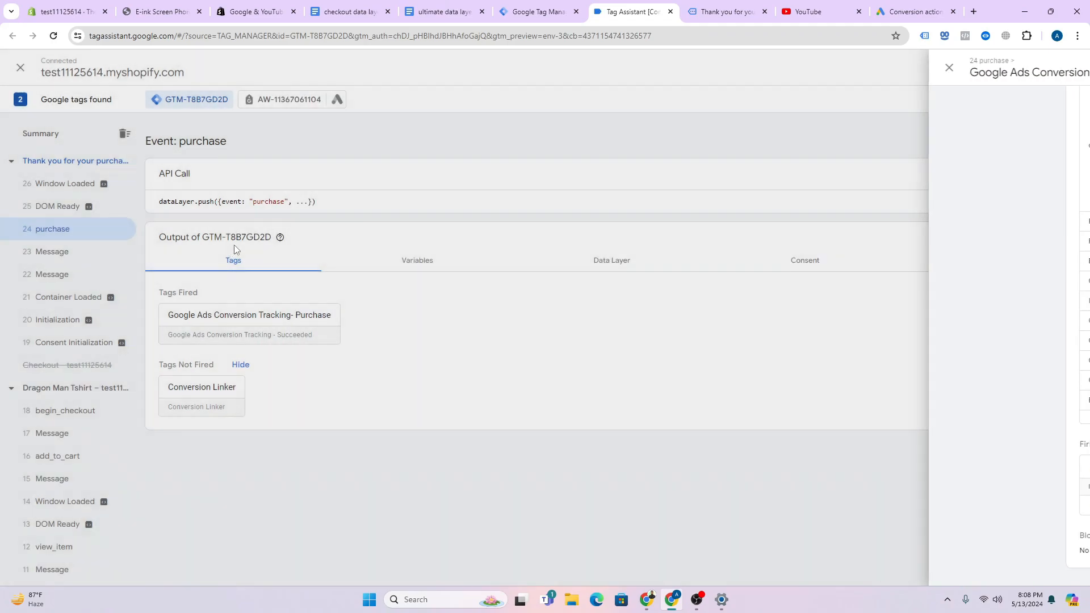
- Reload the Google Ads conversions summary and expand then collapse Custom goals
click(903, 15)
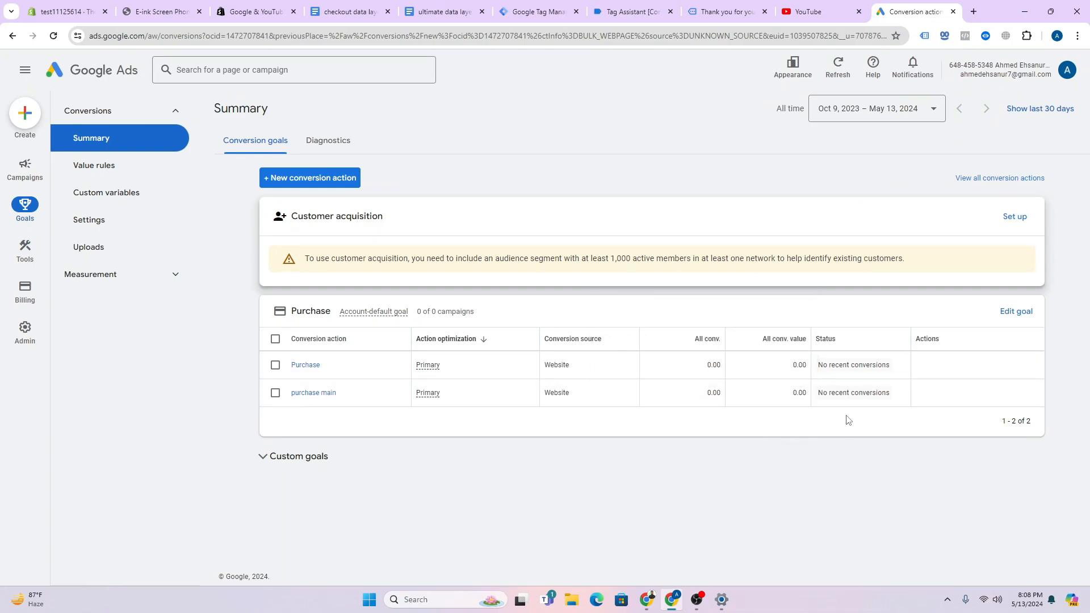
click(53, 36)
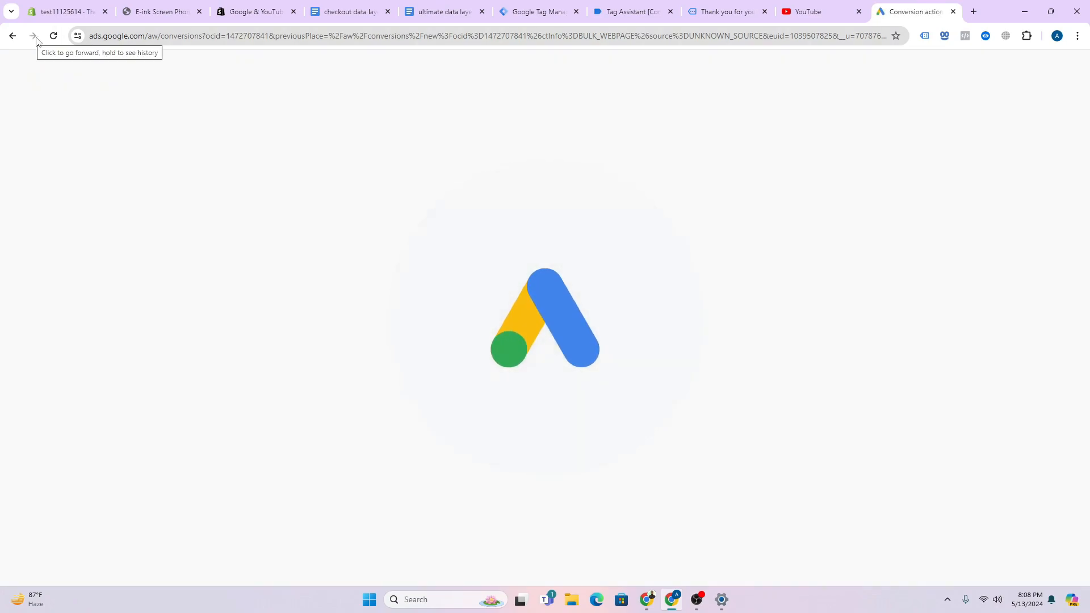
click(697, 600)
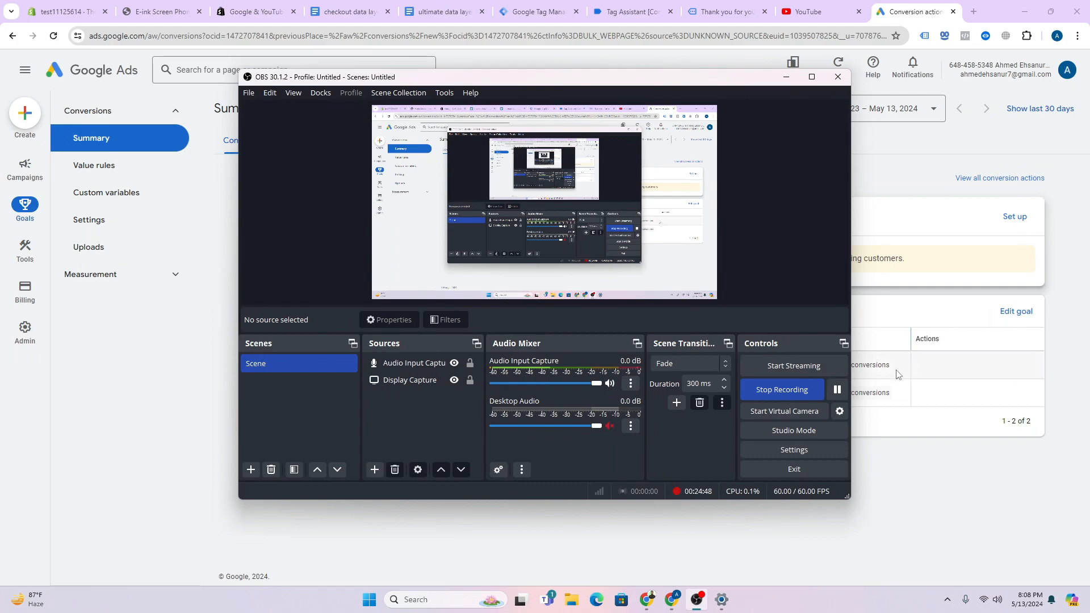
click(933, 464)
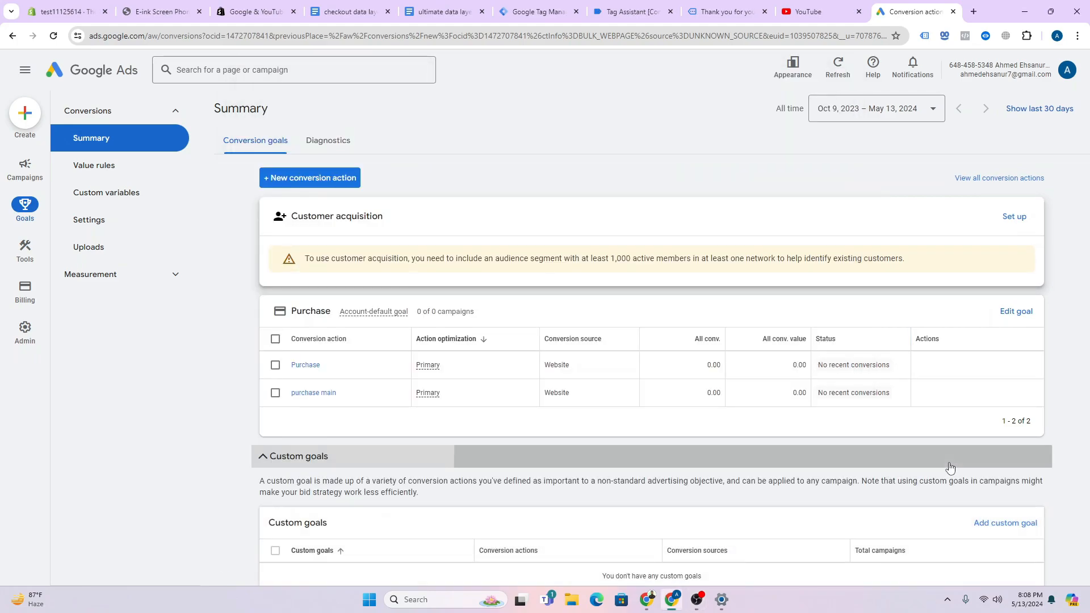
click(950, 468)
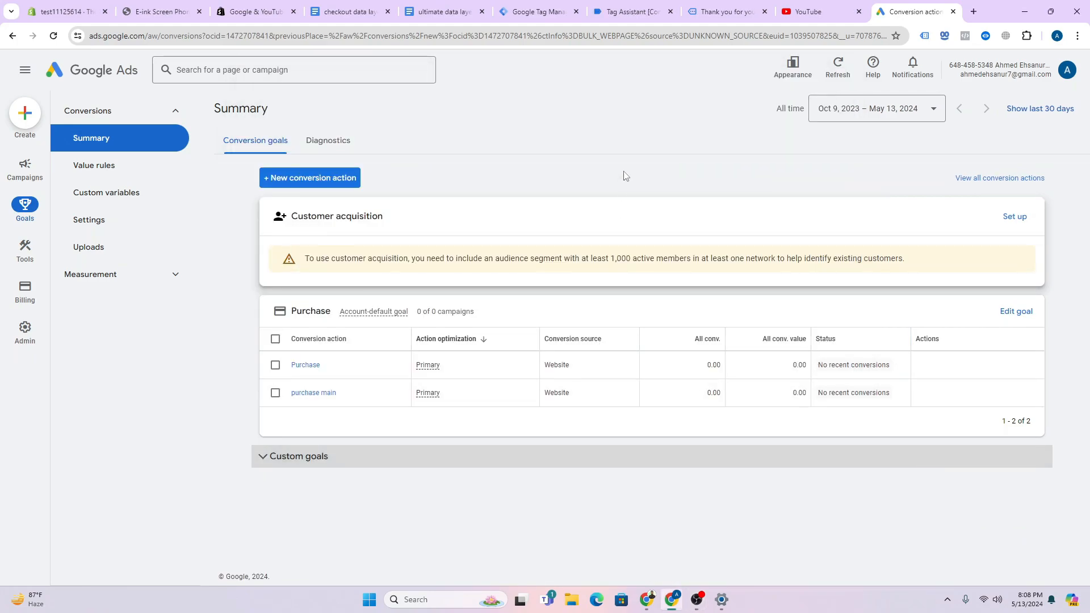